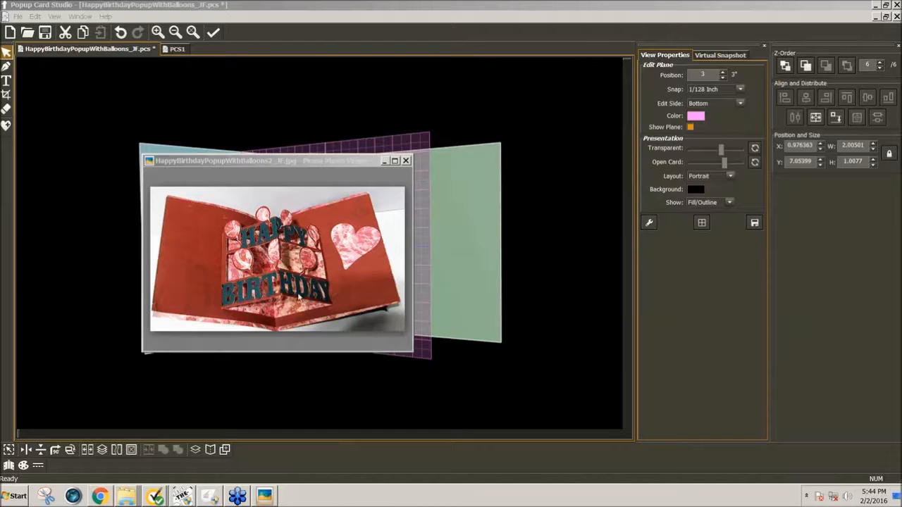
Step: Switch to Make The Cut!, search its gallery for "birthday party" and download the birthday party card project
left_click(181, 497)
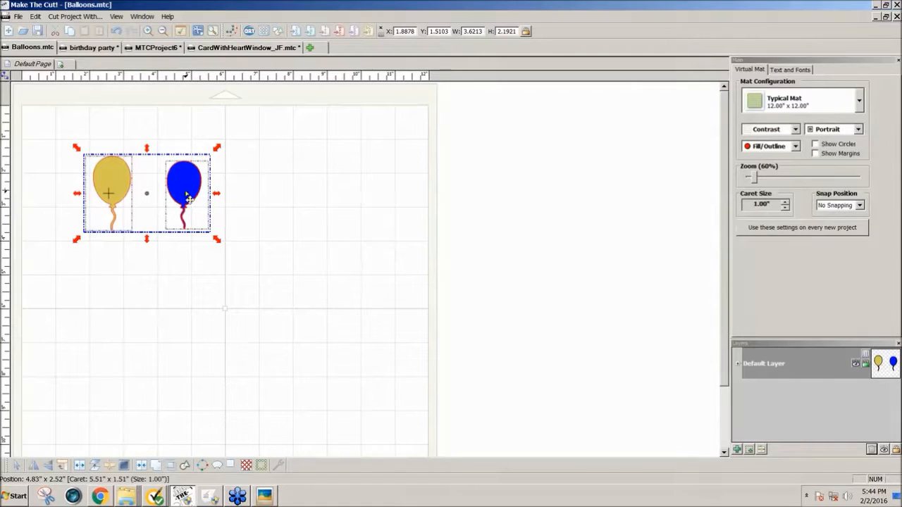
left_click(265, 32)
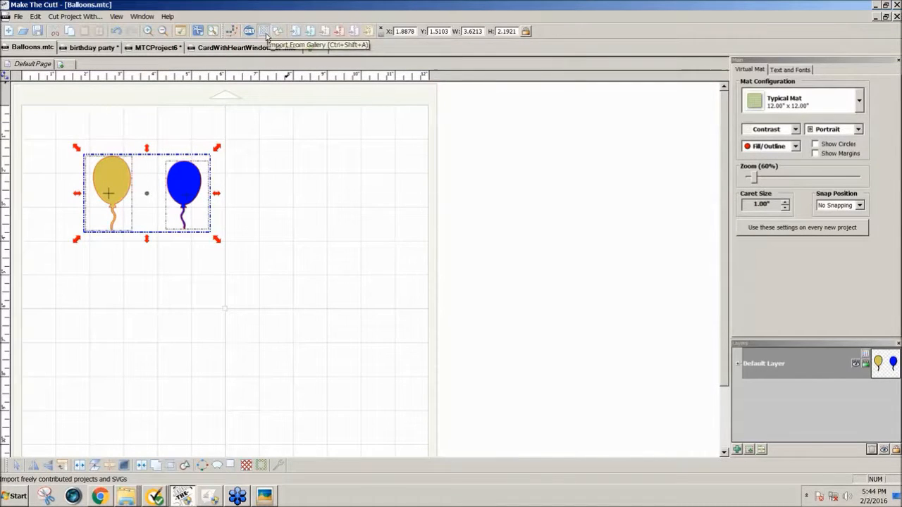
left_click(505, 169)
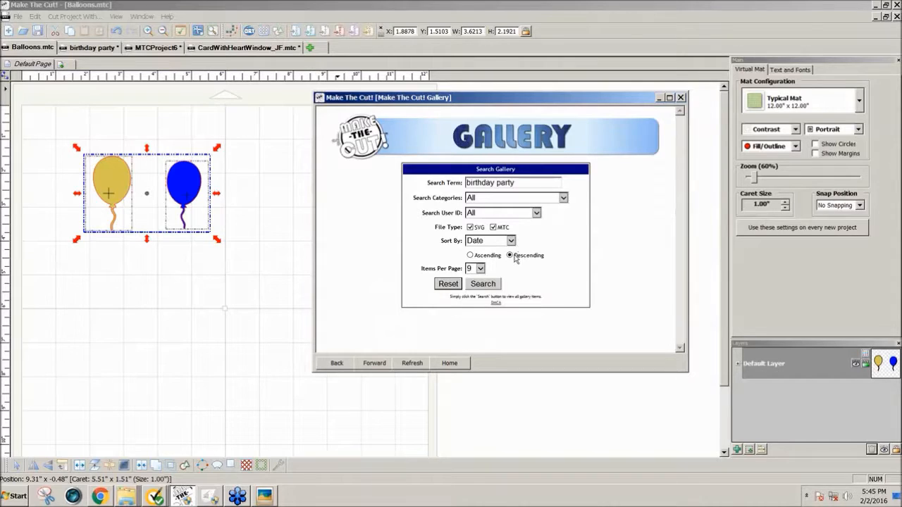
left_click(492, 284)
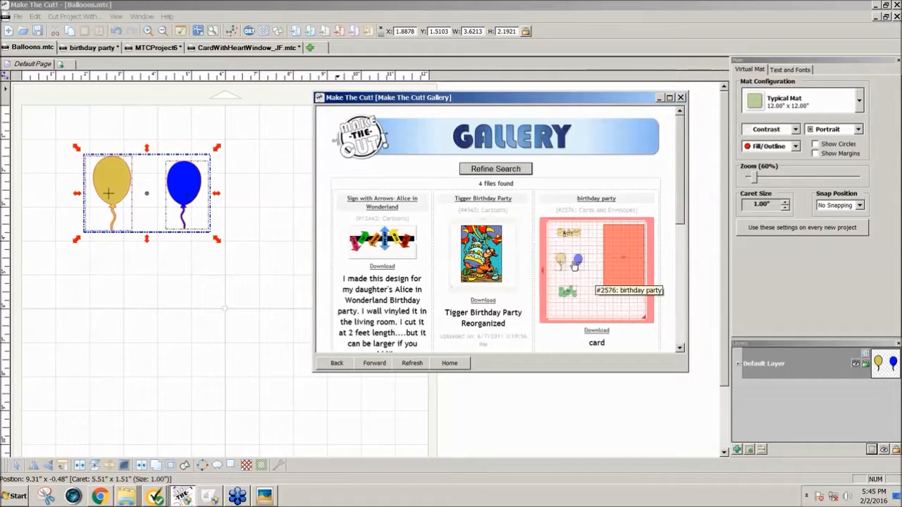
left_click(600, 331)
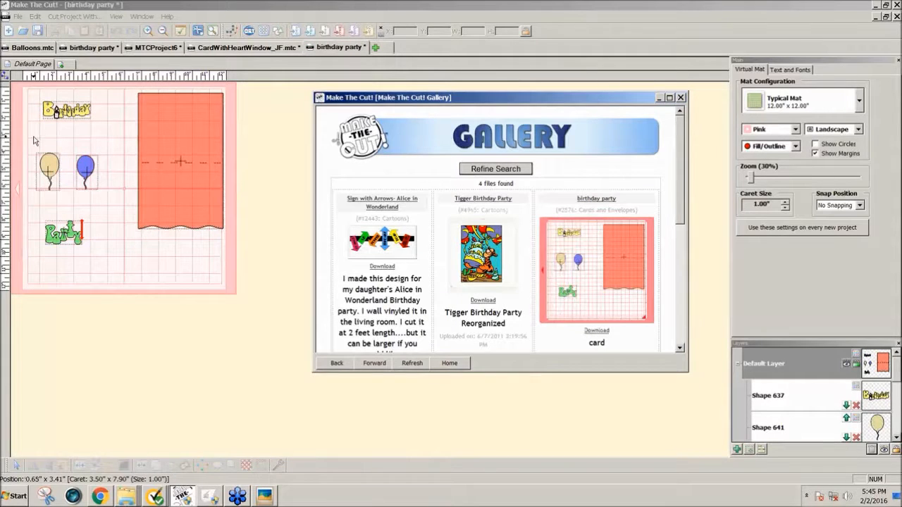
Step: Copy the two balloons from the downloaded birthday party project, and close the gallery and that project without saving
left_click_drag(33, 136, 134, 209)
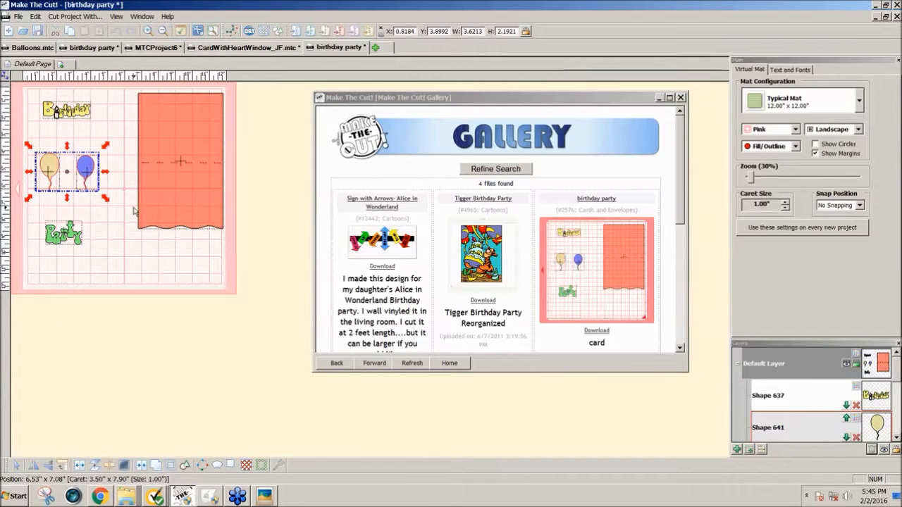
left_click(35, 16)
left_click(51, 65)
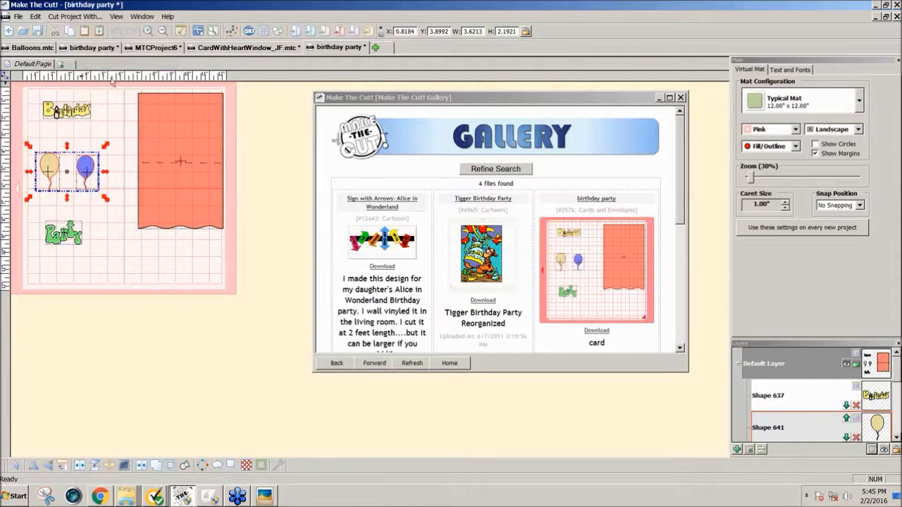
left_click(680, 98)
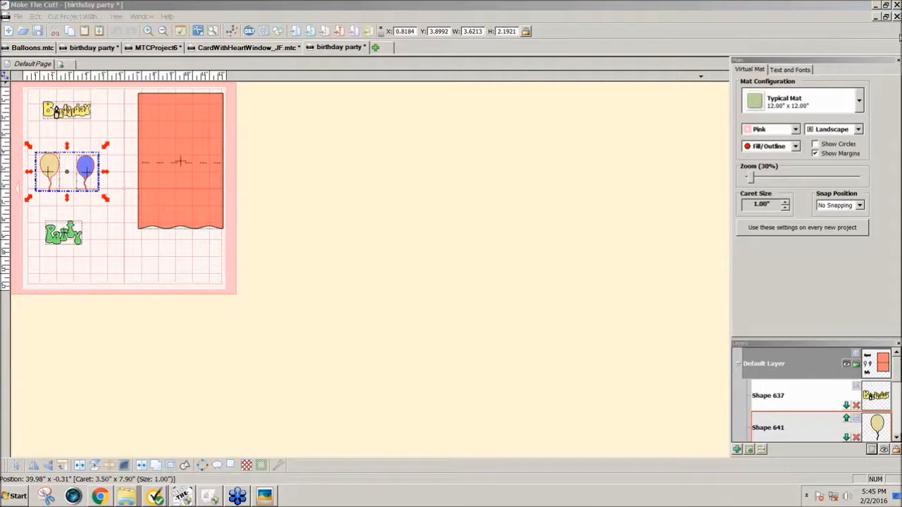
left_click(896, 17)
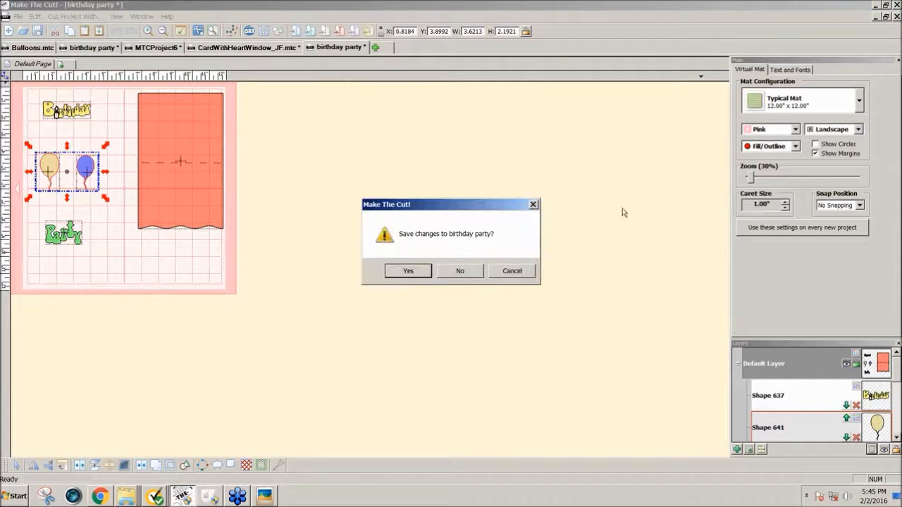
left_click(458, 271)
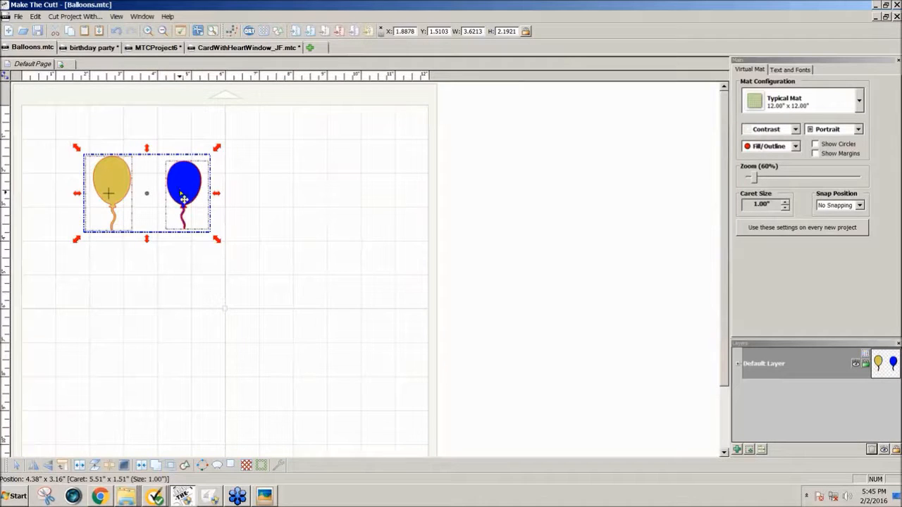
Step: Move the balloons in Balloons.mtc off the mat, and create a new 90 degree, 6 by 6 in. project in Popup Card Studio
left_click_drag(180, 192, 537, 197)
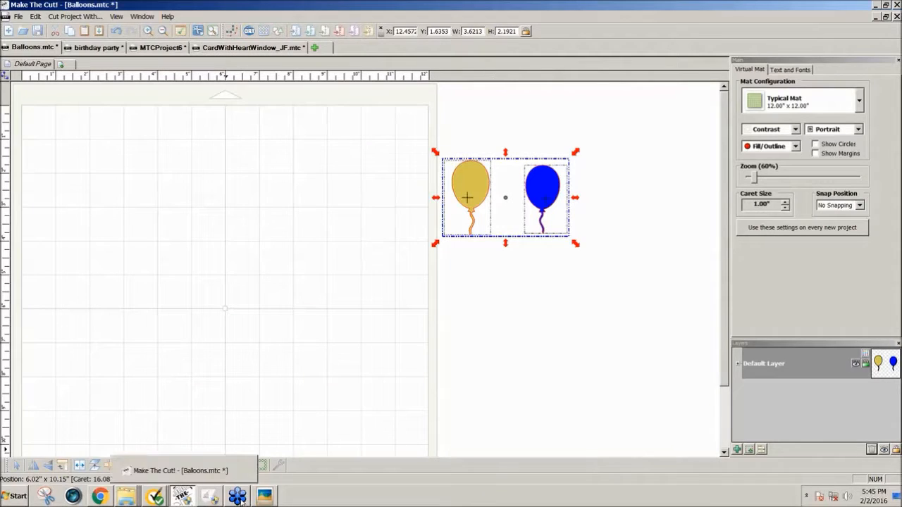
mouse_move(241, 498)
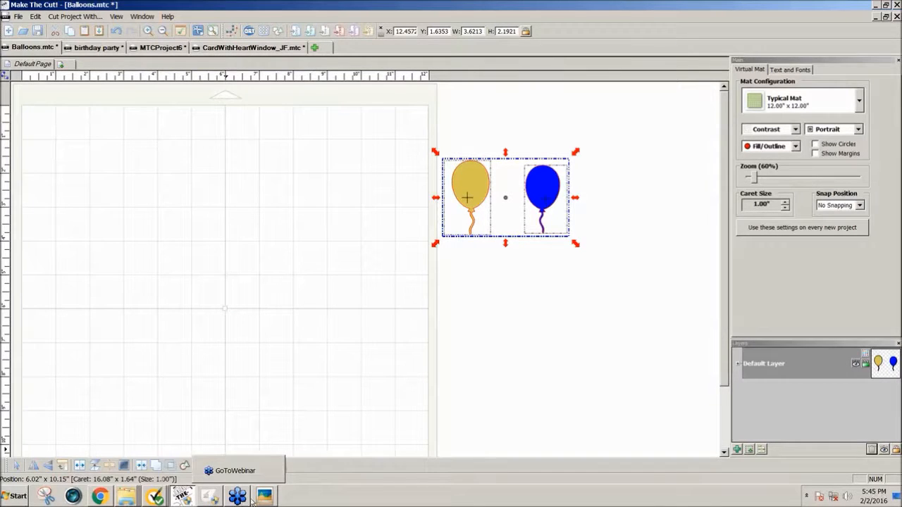
left_click(213, 499)
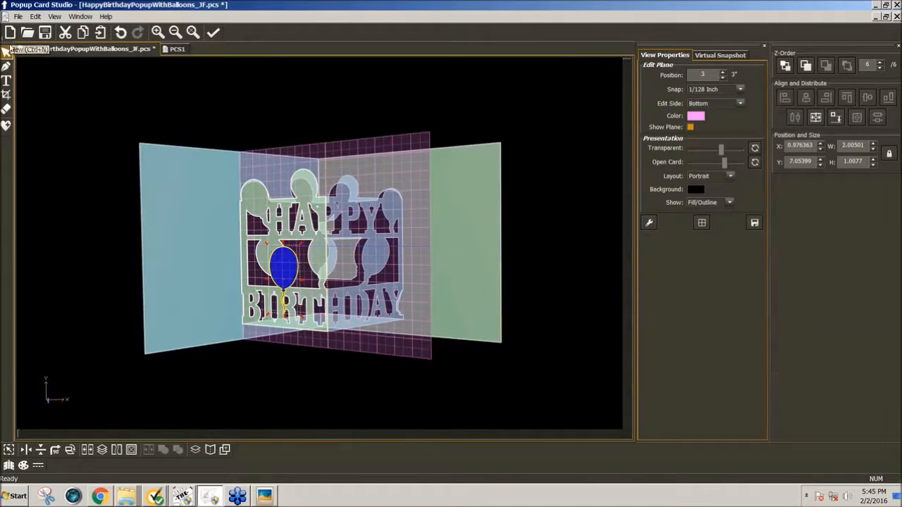
left_click(10, 33)
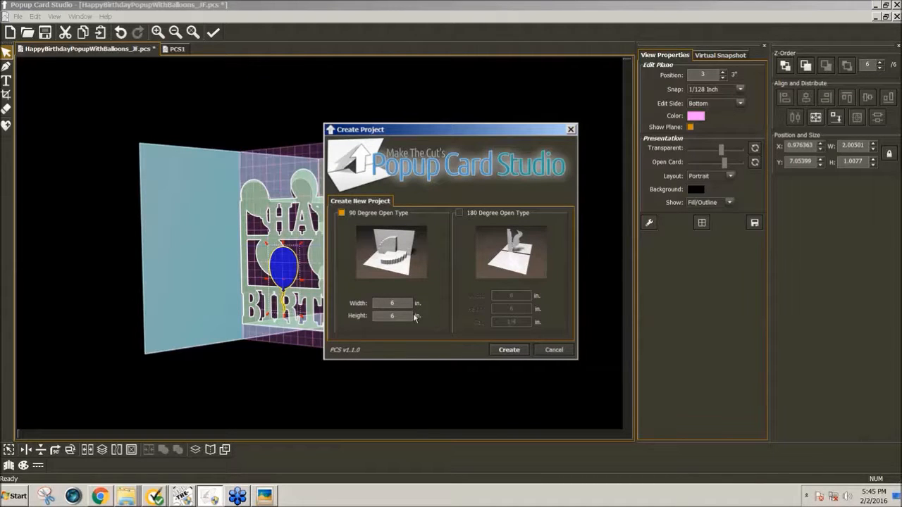
left_click(509, 350)
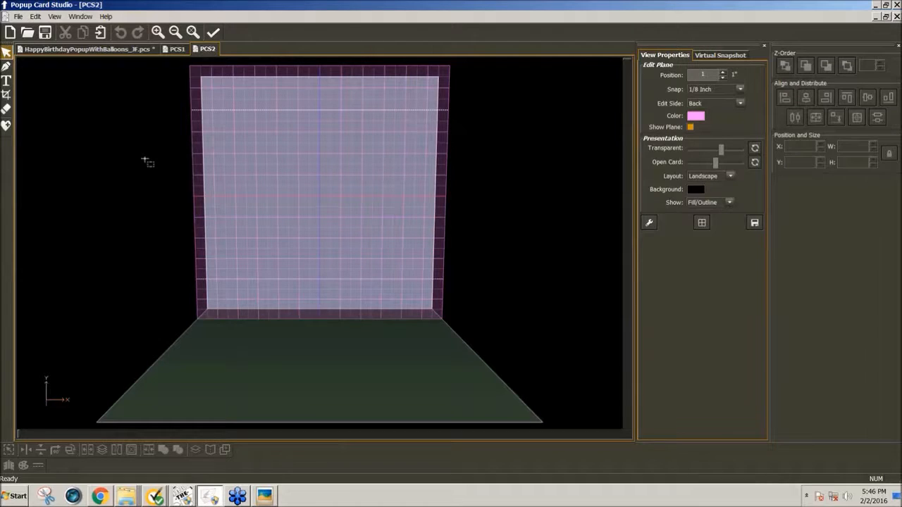
Step: Paste the two copied balloons onto the card's back edit plane at about X 0.5, Y 1.87, and delete the cream balloon
key("ctrl+v")
left_click_drag(223, 106, 244, 188)
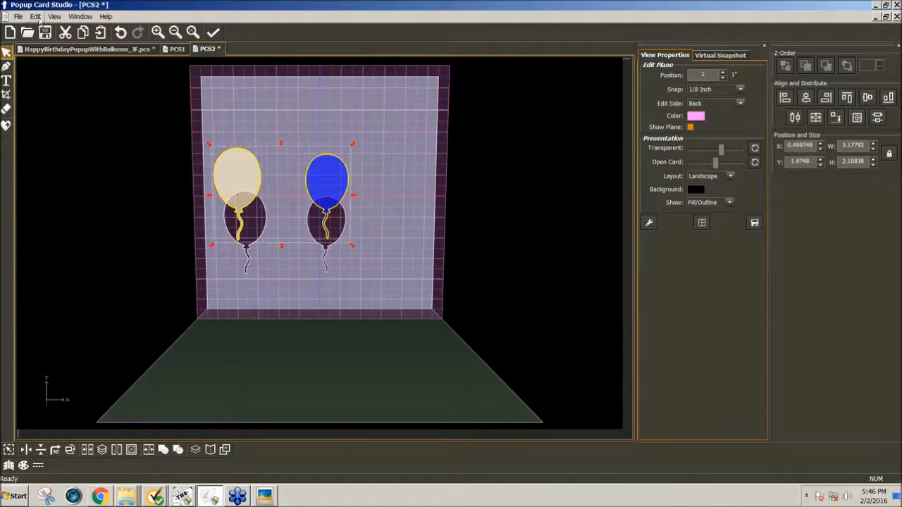
left_click(36, 17)
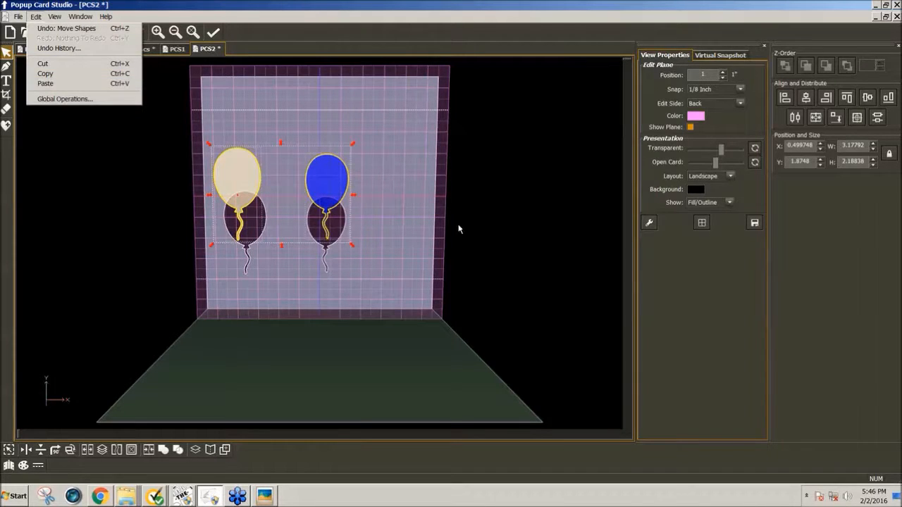
left_click(172, 170)
left_click(166, 169)
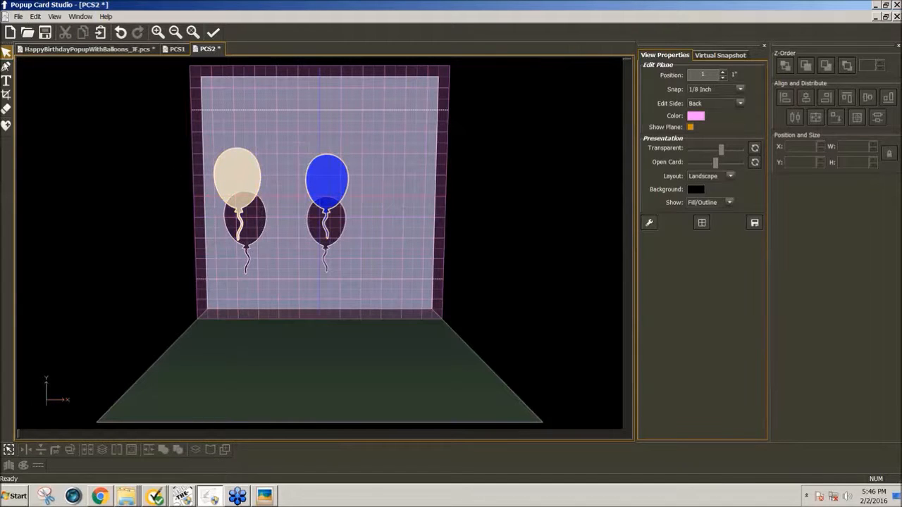
left_click(244, 199)
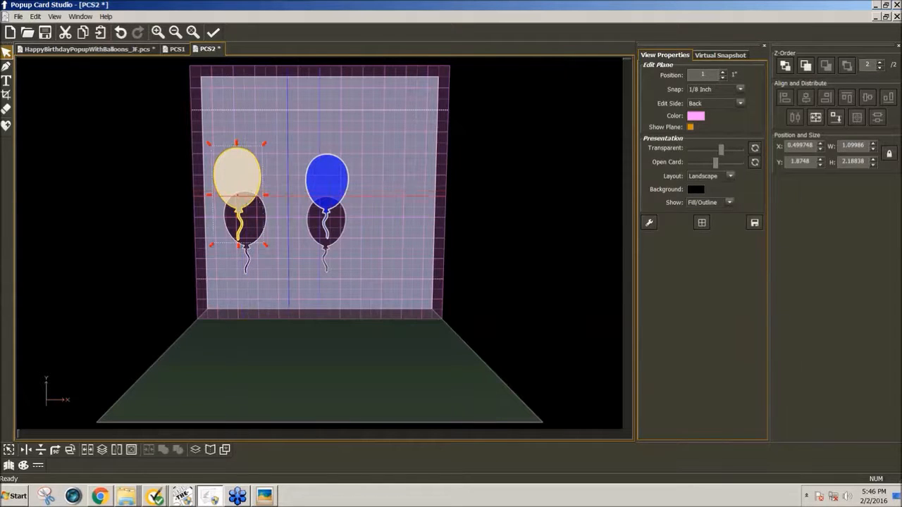
key("Delete")
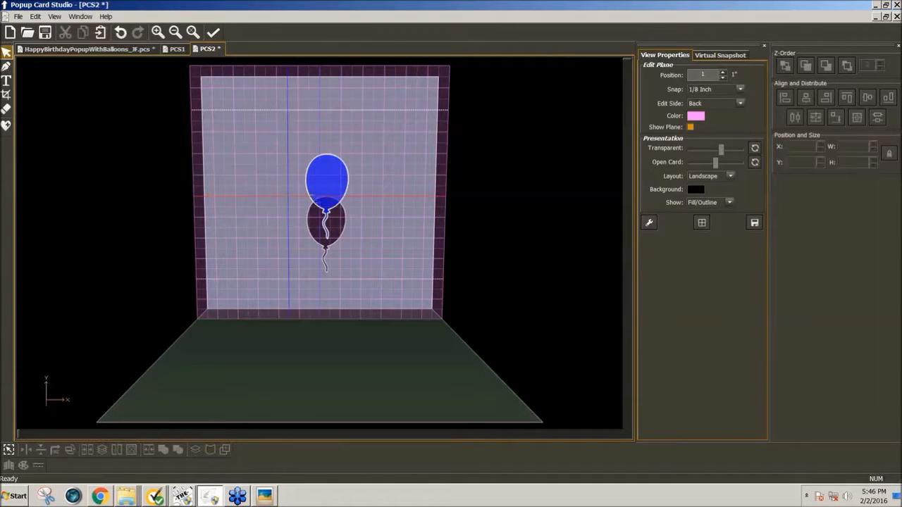
Step: Export the blue balloon to the personal shape library, in the MyShapes folder, under the name Balloon1
left_click(331, 190)
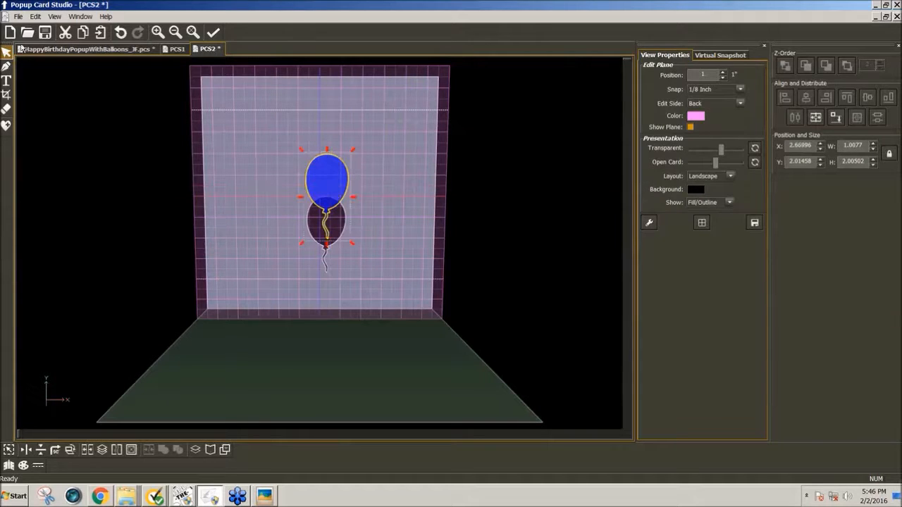
left_click(22, 17)
mouse_move(42, 118)
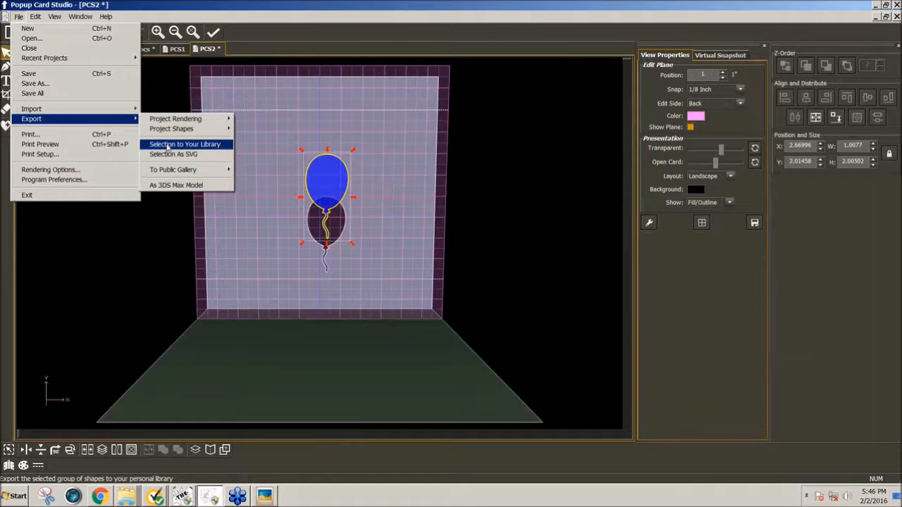
left_click(168, 146)
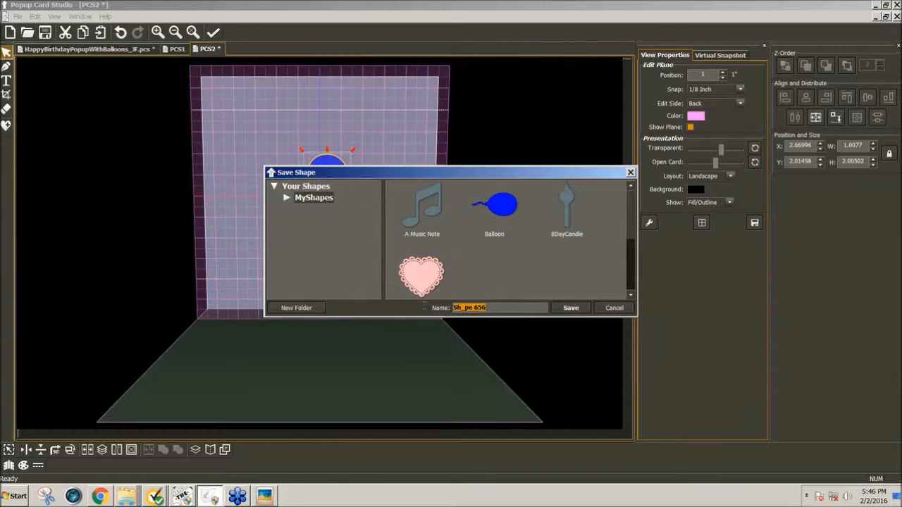
type("Balloon1")
left_click(570, 308)
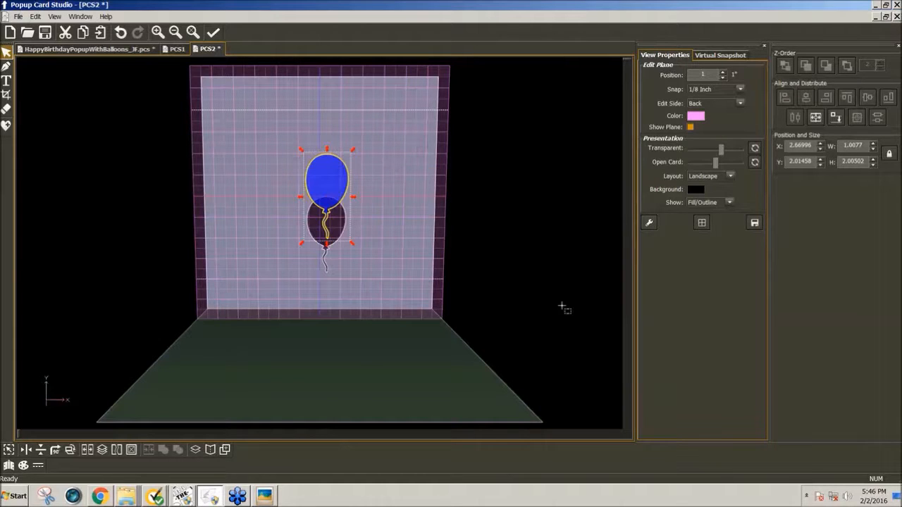
Step: Delete the blue balloon from the card
left_click(331, 178)
left_click_drag(336, 184, 233, 198)
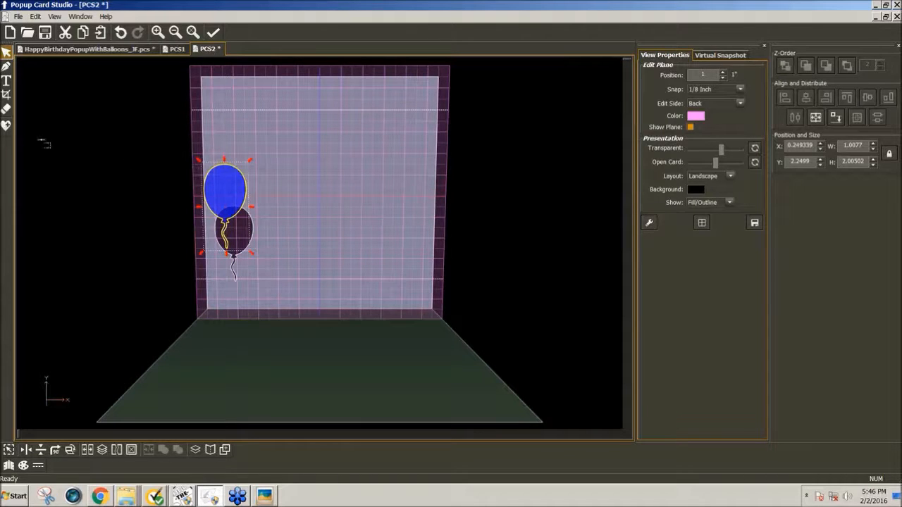
left_click(232, 192)
key("Delete")
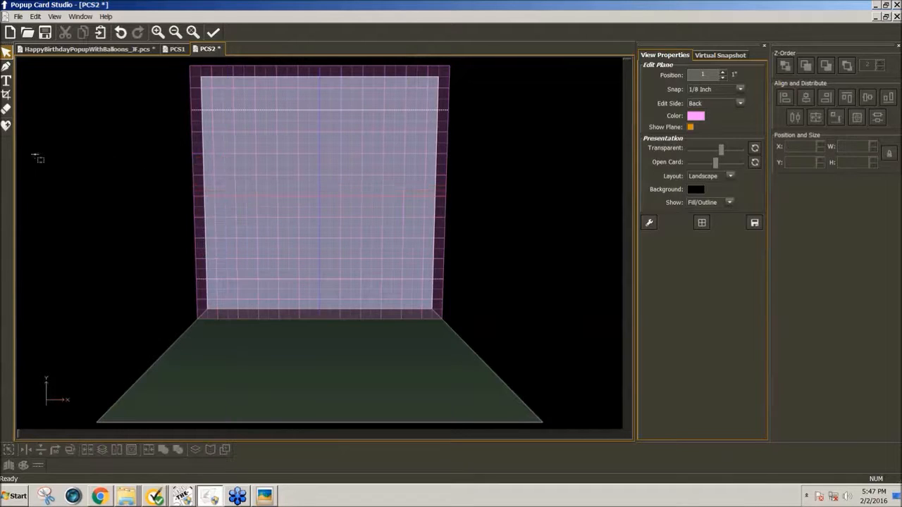
Step: Insert Balloon1 from the MyShapes library and park it outside the card at about X -3.63, Y 2.12
left_click(7, 126)
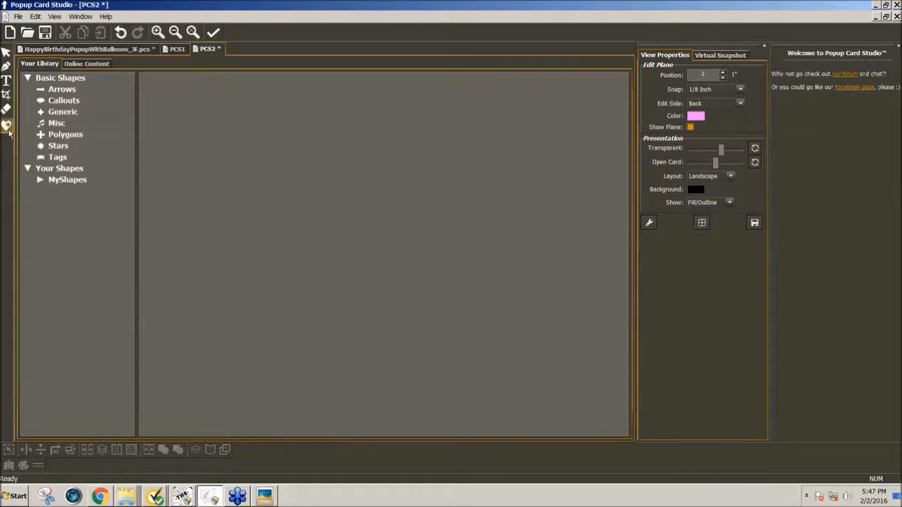
left_click(55, 180)
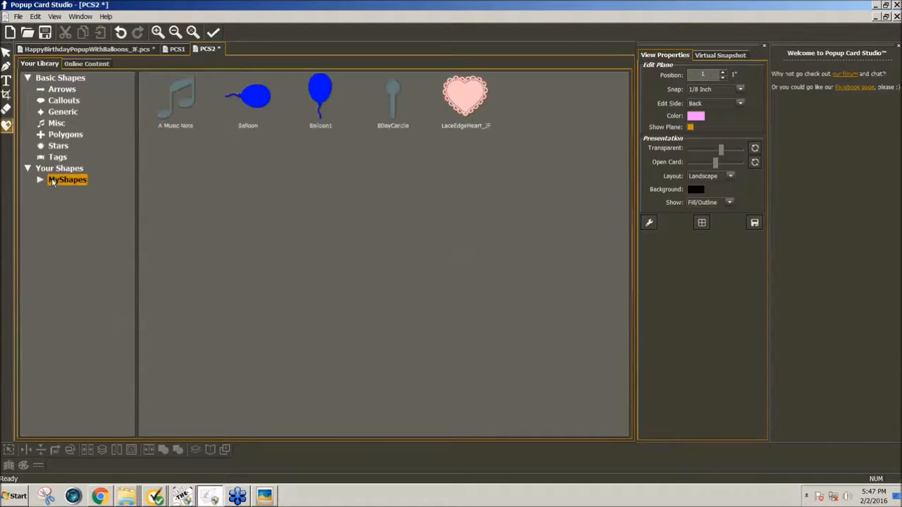
left_click(317, 97)
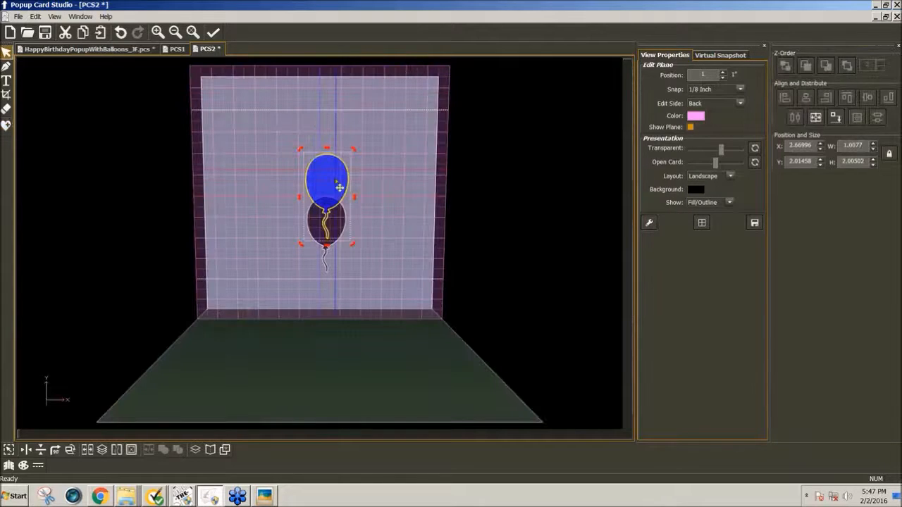
left_click_drag(339, 187, 72, 185)
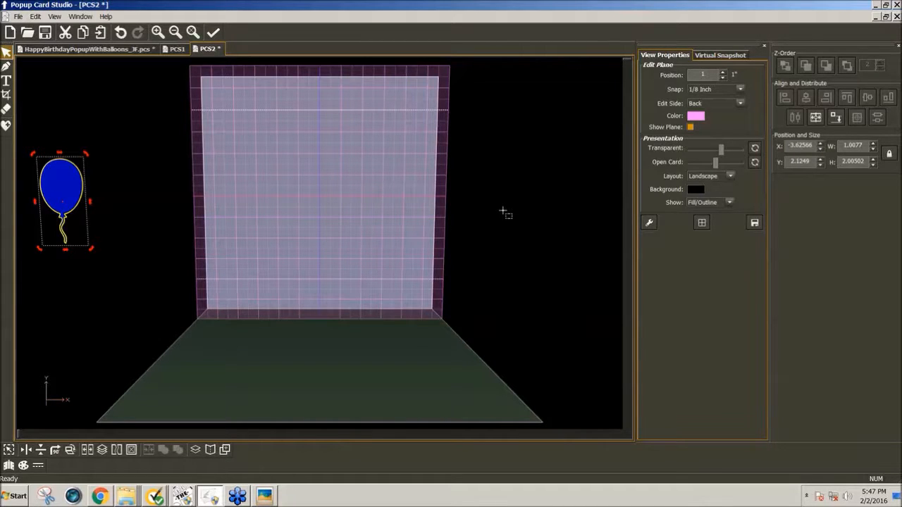
Step: Set the card's presentation layout to Portrait, deselect the balloon and put the edit plane on the Bottom side
left_click(729, 177)
left_click(715, 202)
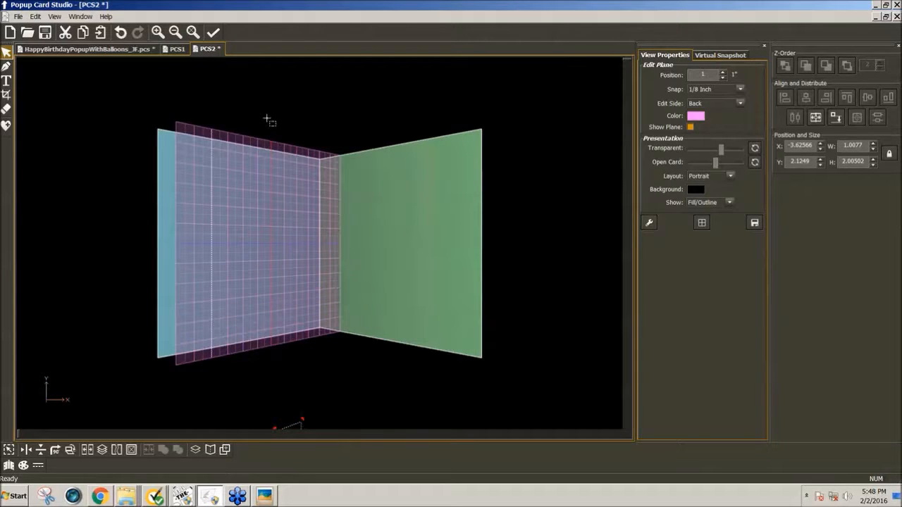
left_click(48, 79)
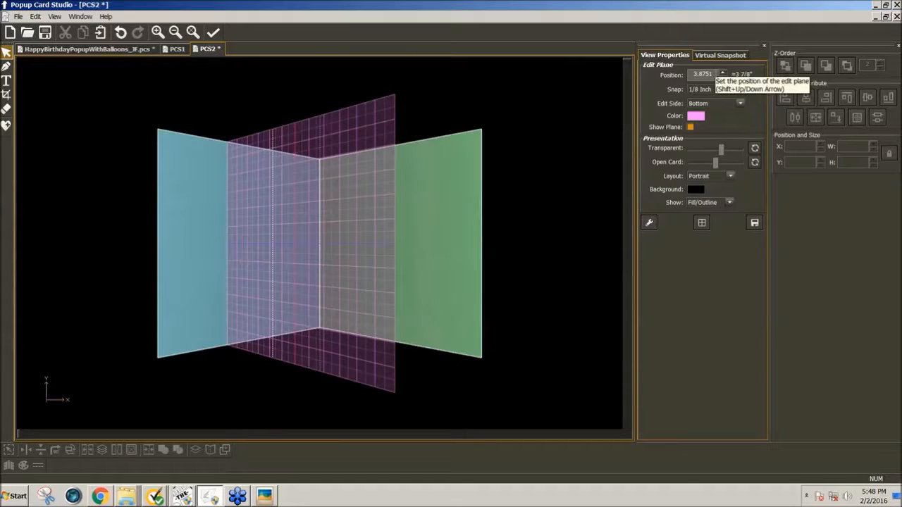
Step: Set the edit plane's position to 3 inches
left_click_drag(714, 74, 680, 78)
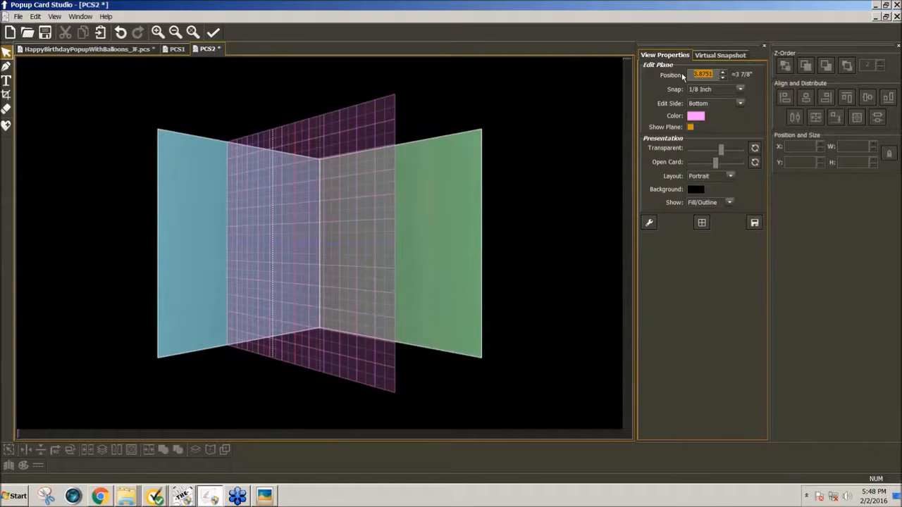
type("3")
key("Return")
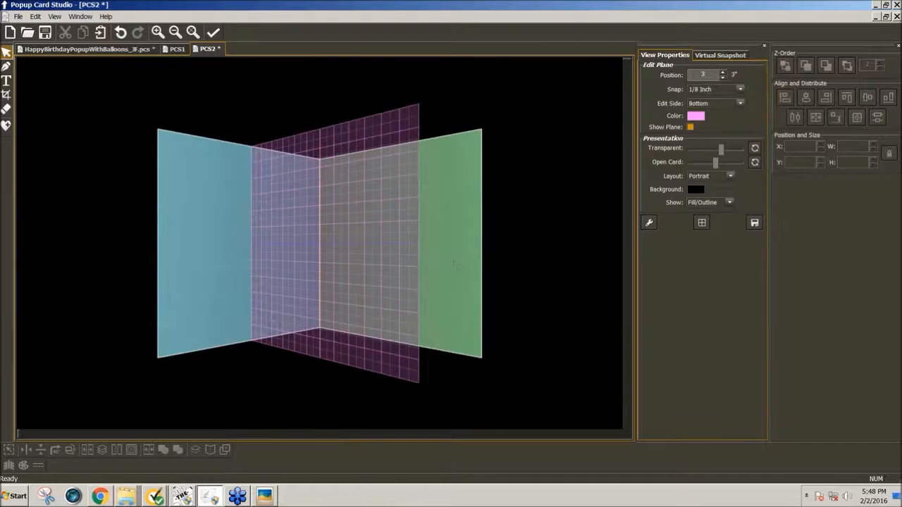
left_click_drag(454, 261, 540, 271)
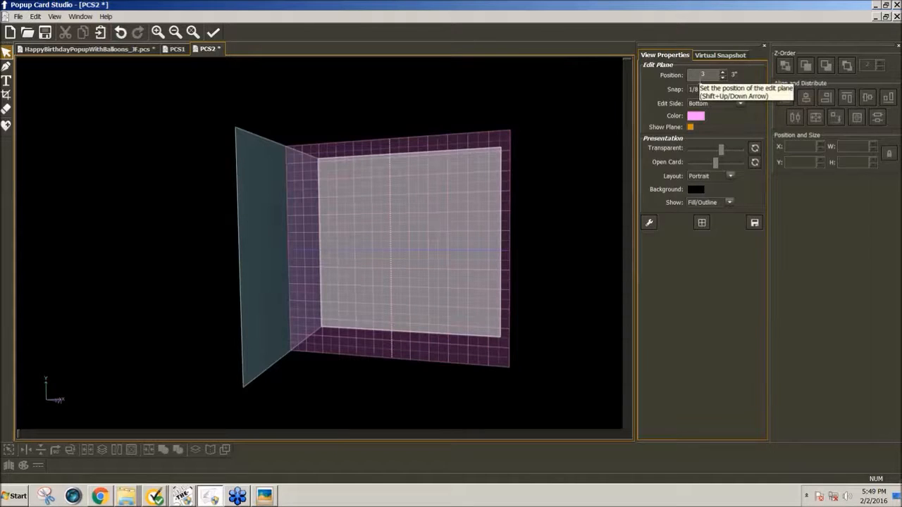
Step: Add the uppercase words HAPPY and BIRTHDAY to the edit plane as separate texts, with BIRTHDAY placed below HAPPY
left_click(6, 81)
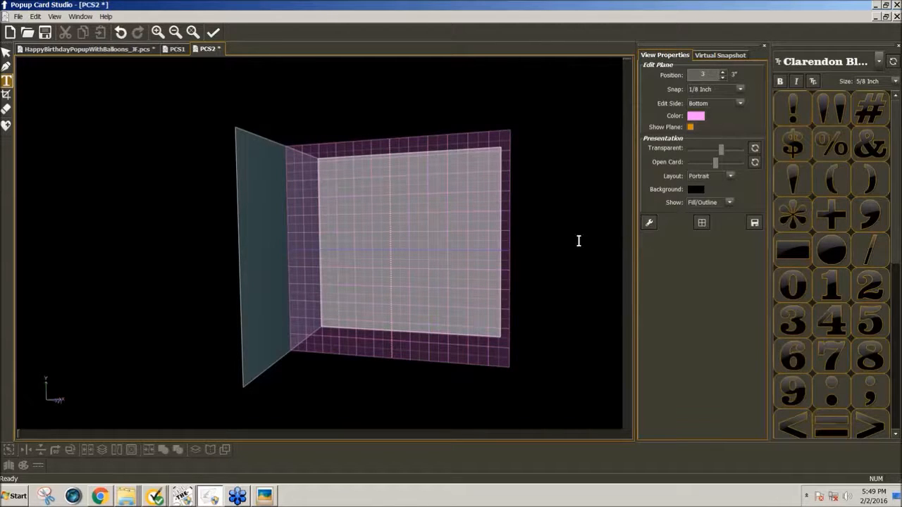
left_click(310, 227)
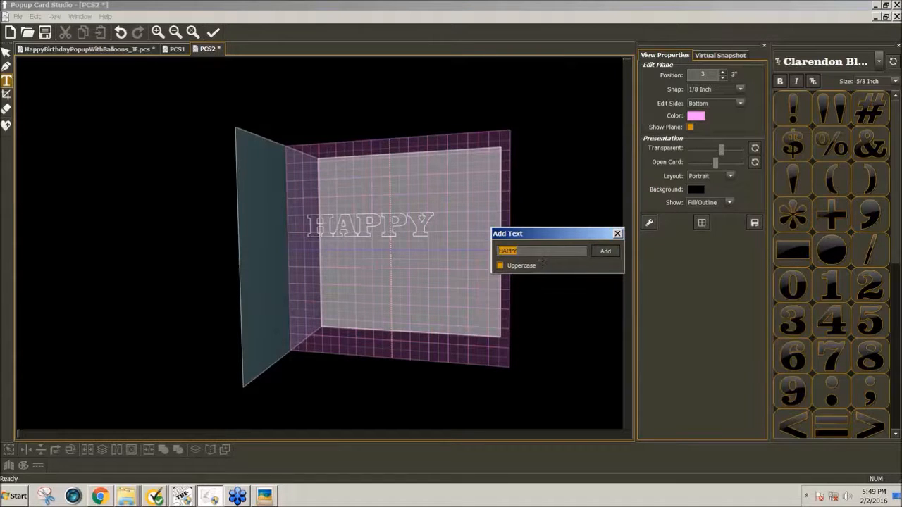
left_click(603, 252)
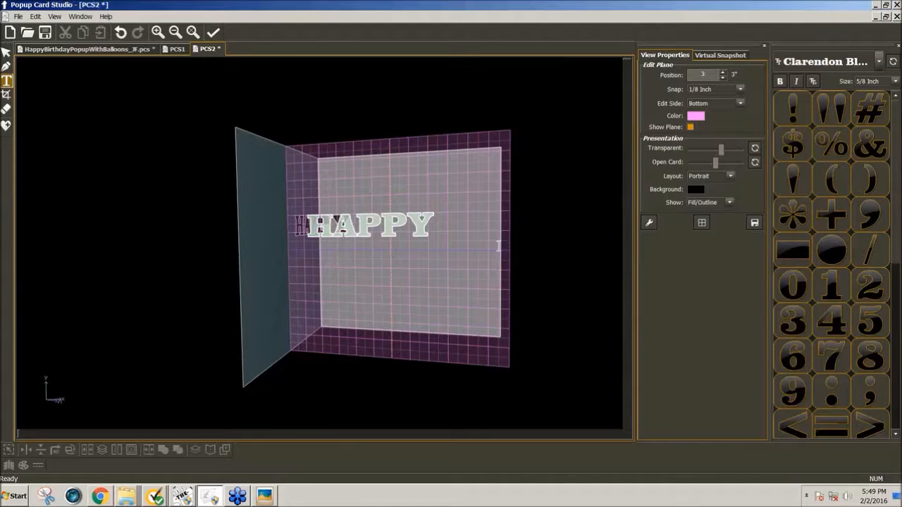
left_click(322, 275)
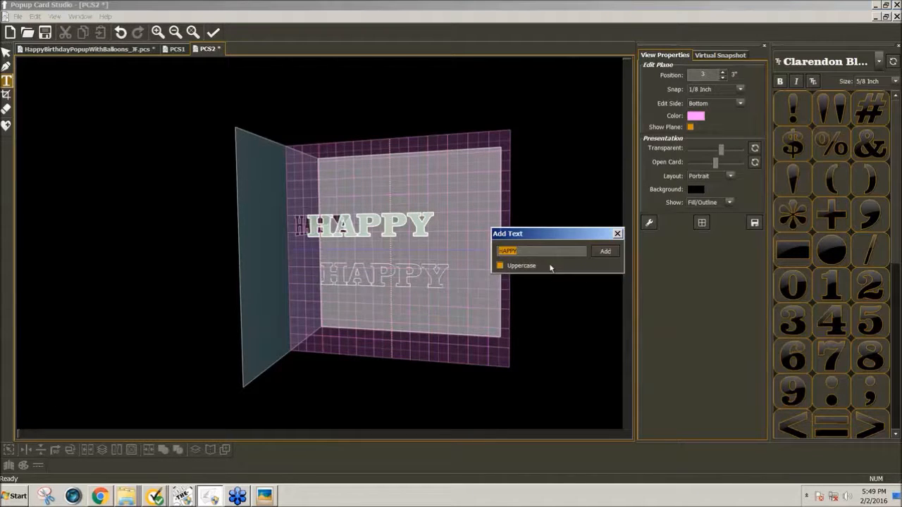
type("BIRTHDAY")
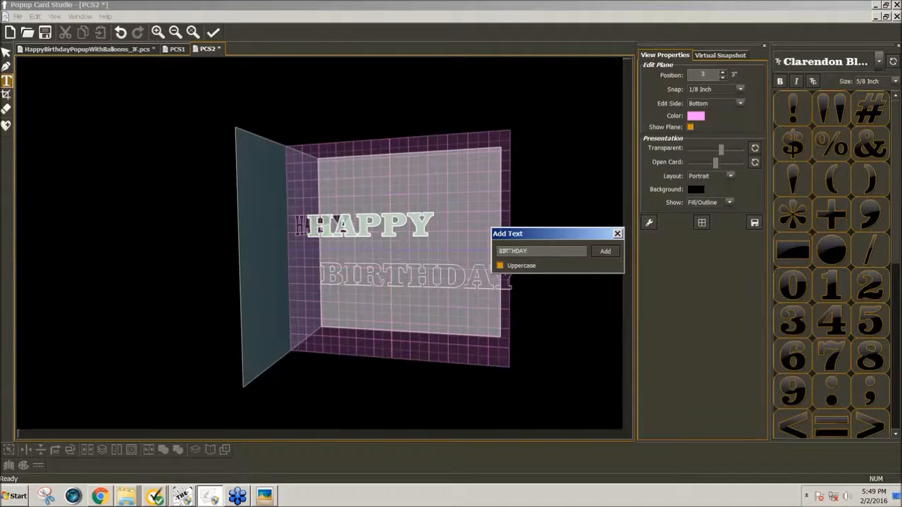
left_click(605, 251)
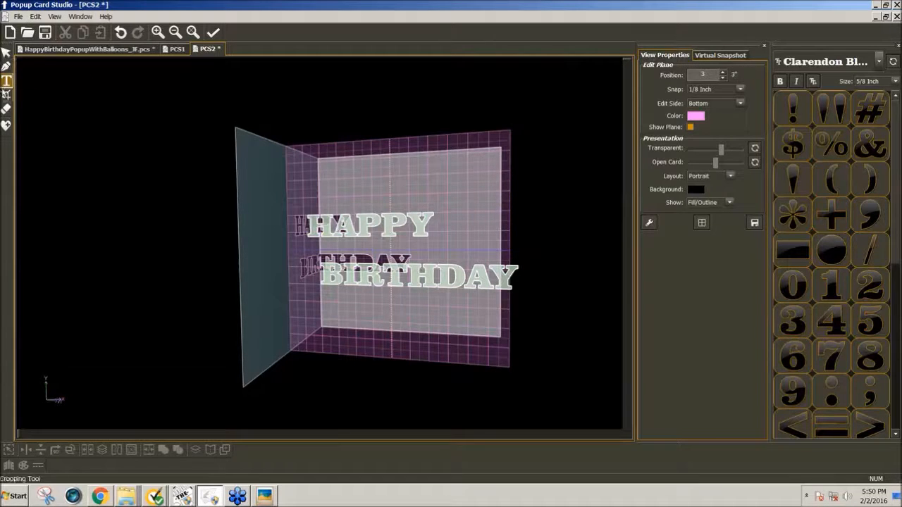
Step: Switch to the Cropping tool and set the edit plane's snap to 1/128 inch
left_click(6, 95)
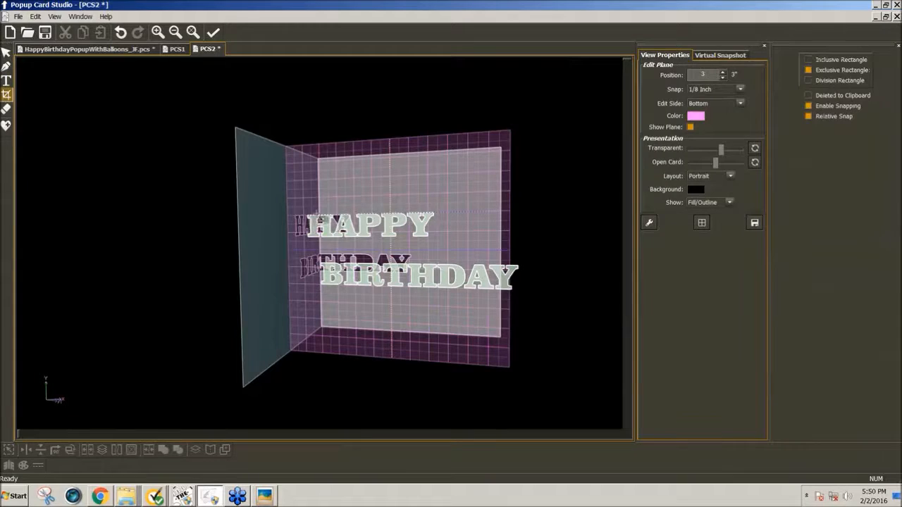
left_click(740, 90)
left_click(735, 165)
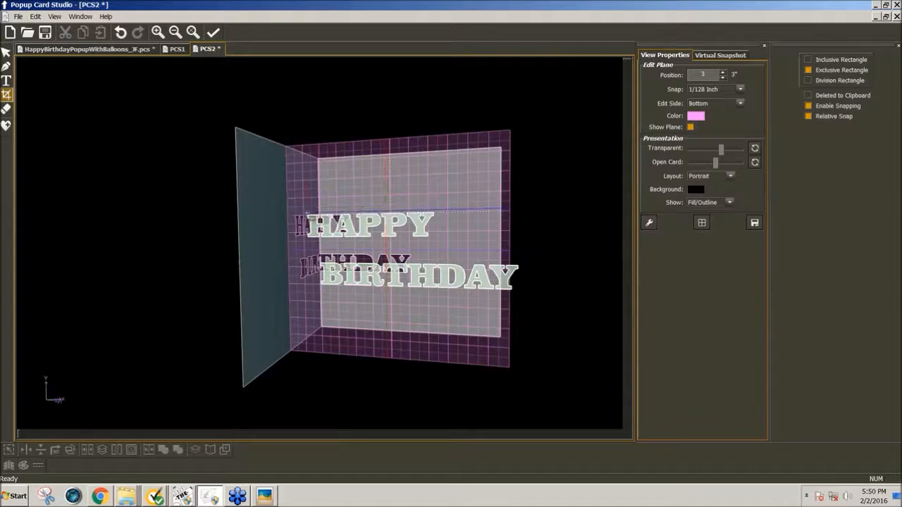
Step: Try cropping thin strips off the top of HAPPY and the top and bottom of BIRTHDAY, and undo the crops
left_click_drag(302, 213, 458, 211)
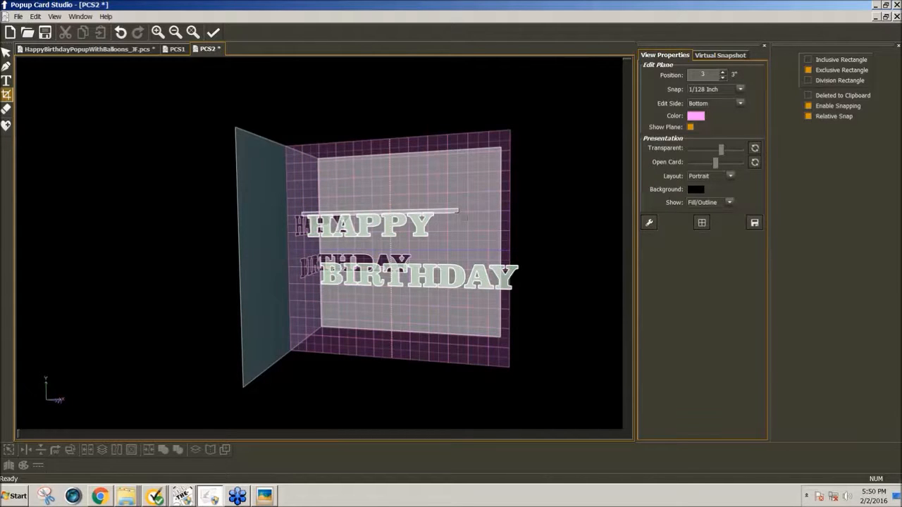
left_click_drag(458, 212, 458, 212)
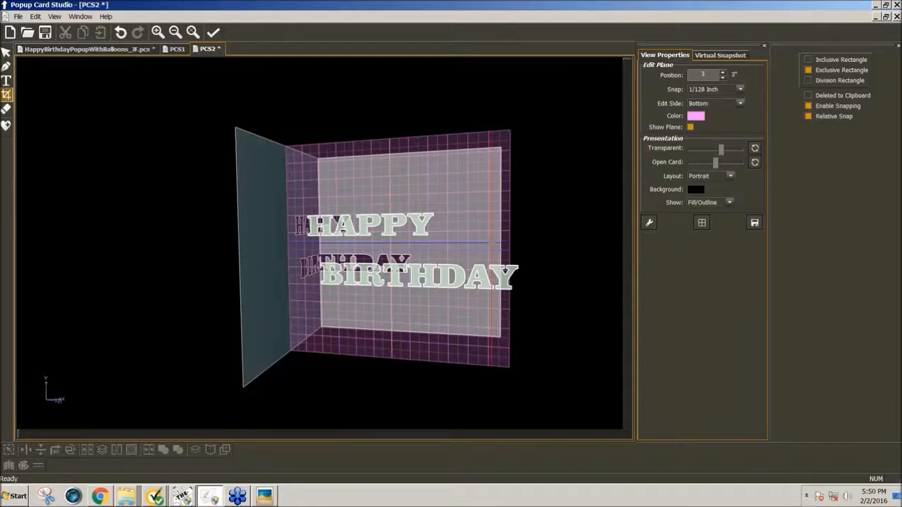
left_click_drag(320, 260, 524, 267)
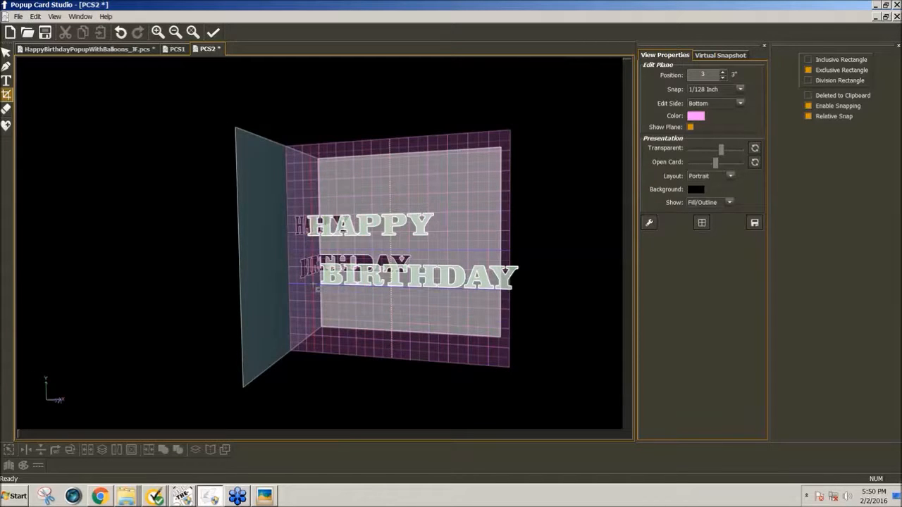
left_click_drag(316, 288, 532, 303)
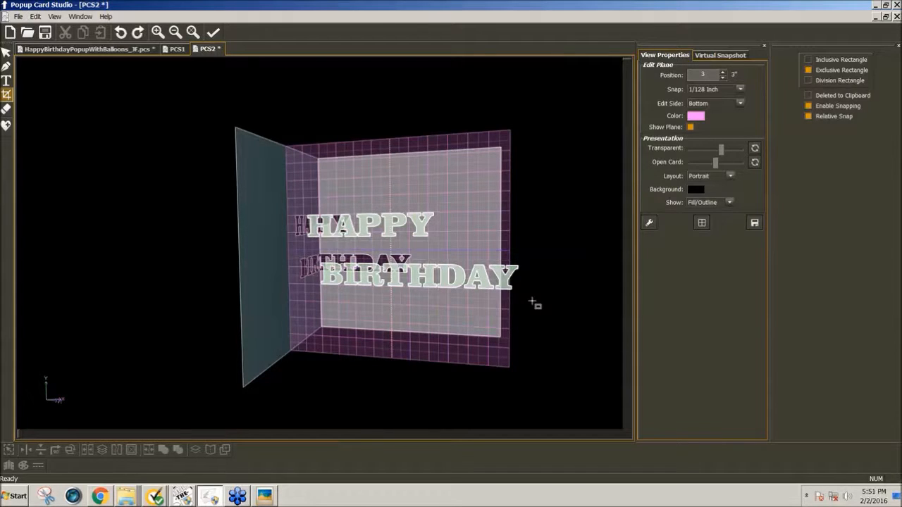
key("ctrl+z")
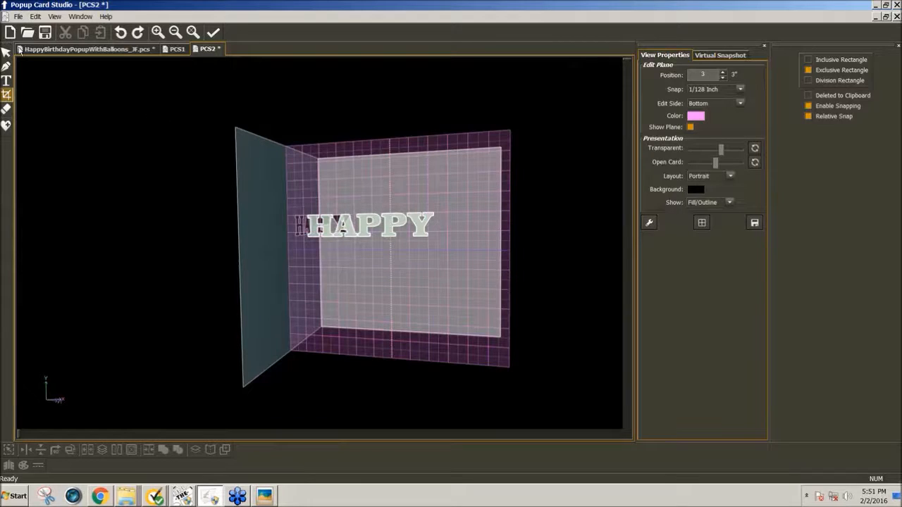
left_click(139, 35)
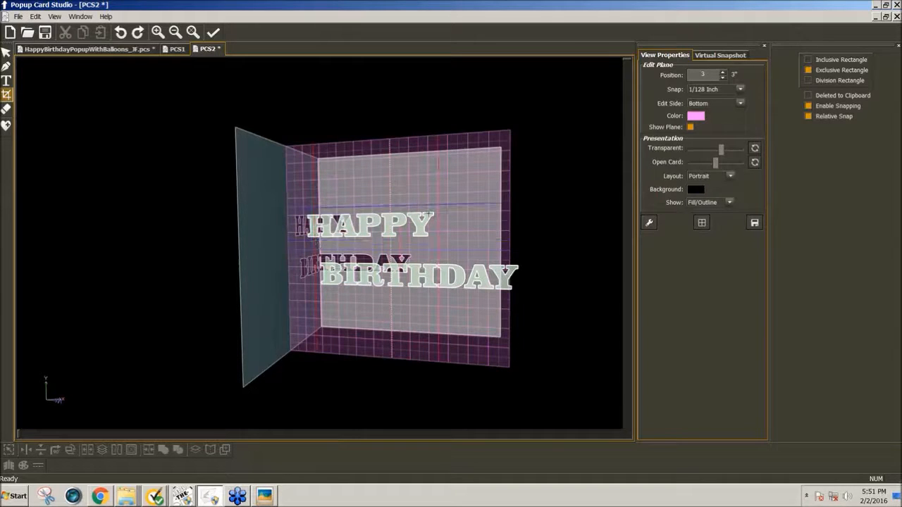
Step: Select the HAPPY text and dock its alignment and size settings beneath the view properties to widen the workspace
left_click(6, 53)
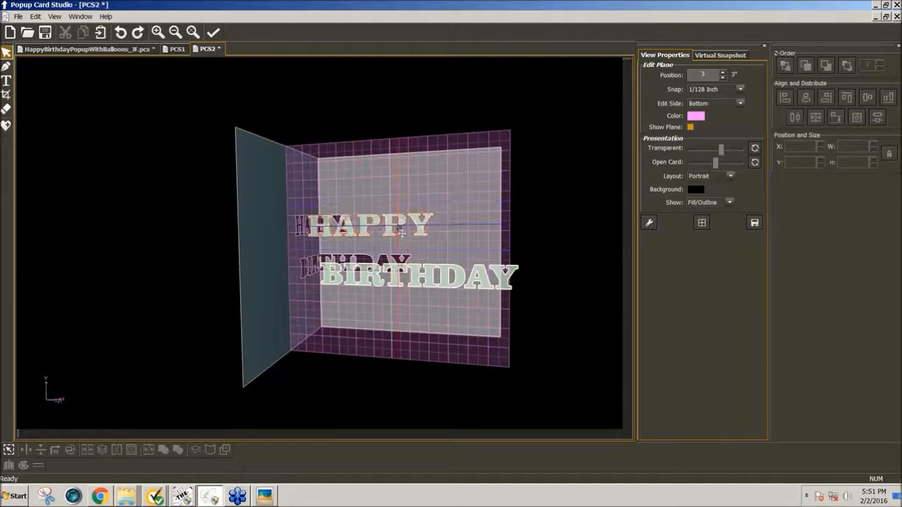
left_click(400, 231)
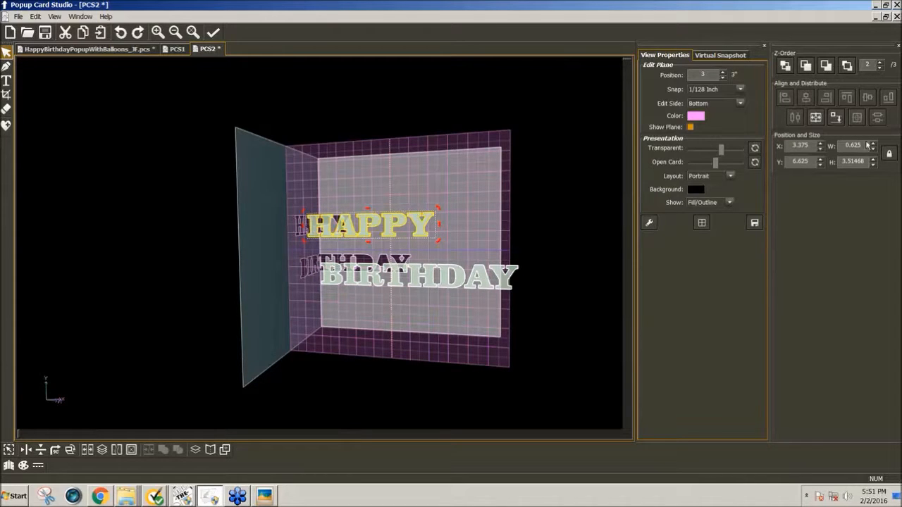
left_click_drag(826, 49, 787, 220)
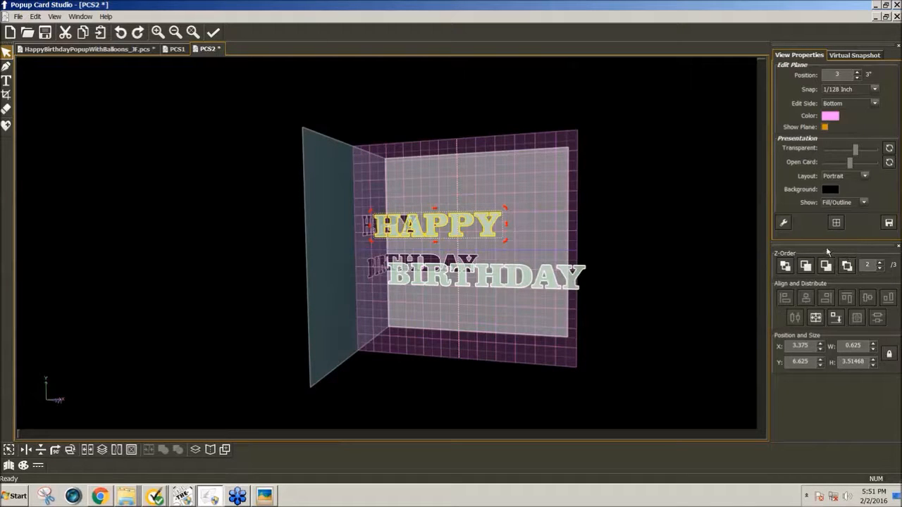
Step: Unlock the HAPPY text's proportions, resize it to W 1 and H 6 inches, and shift it to span the card's width
left_click(888, 354)
double_click(861, 346)
type("4")
key("Tab")
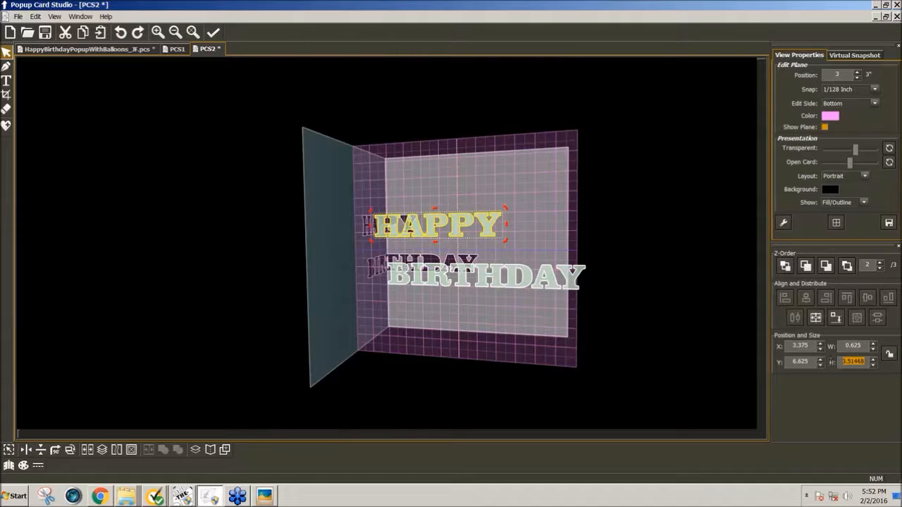
key("shift+Tab")
type("1")
key("Return")
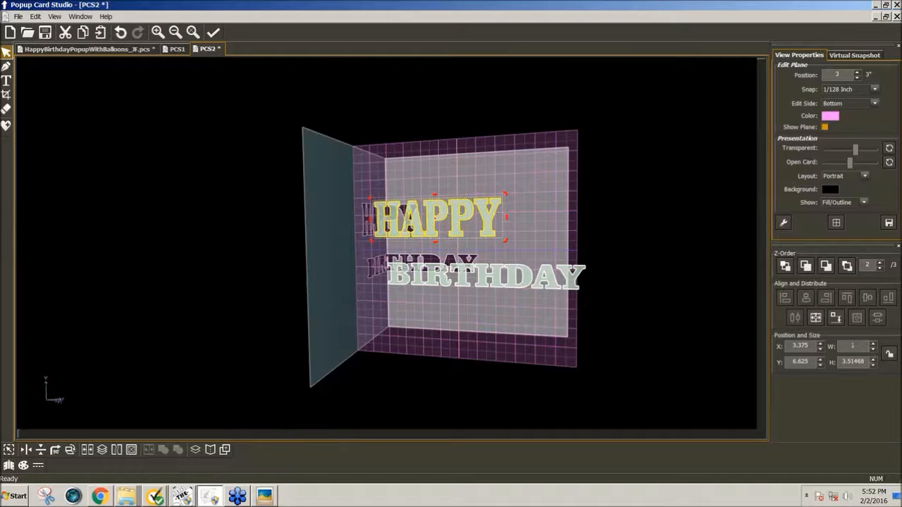
key("Tab")
type("6")
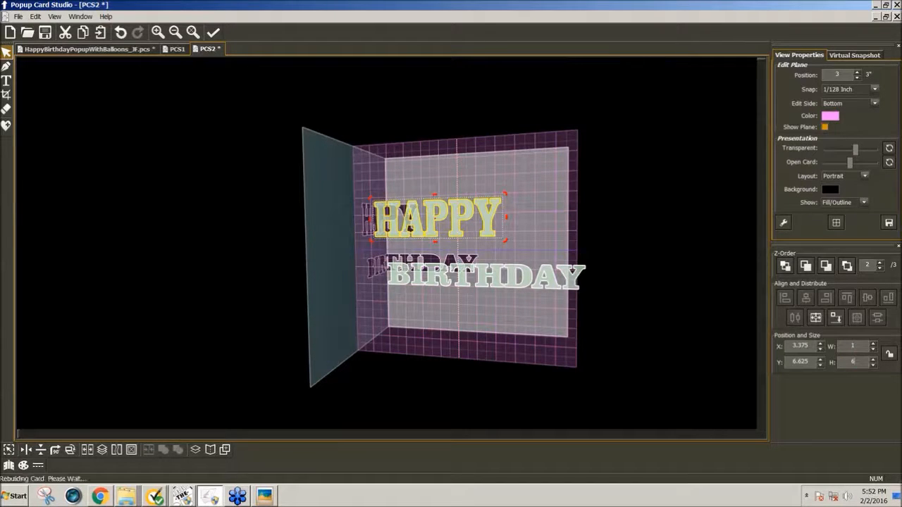
key("Return")
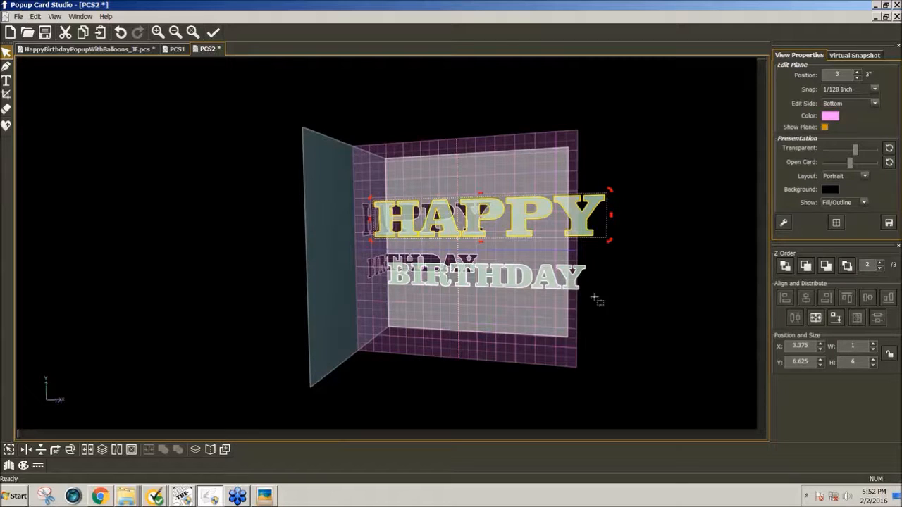
left_click_drag(529, 242, 504, 241)
Step: Resize the BIRTHDAY text to W 1 and H 6 inches and move it to about X 1.30, Y 5.94
left_click(486, 277)
left_click_drag(858, 346, 835, 346)
type("1")
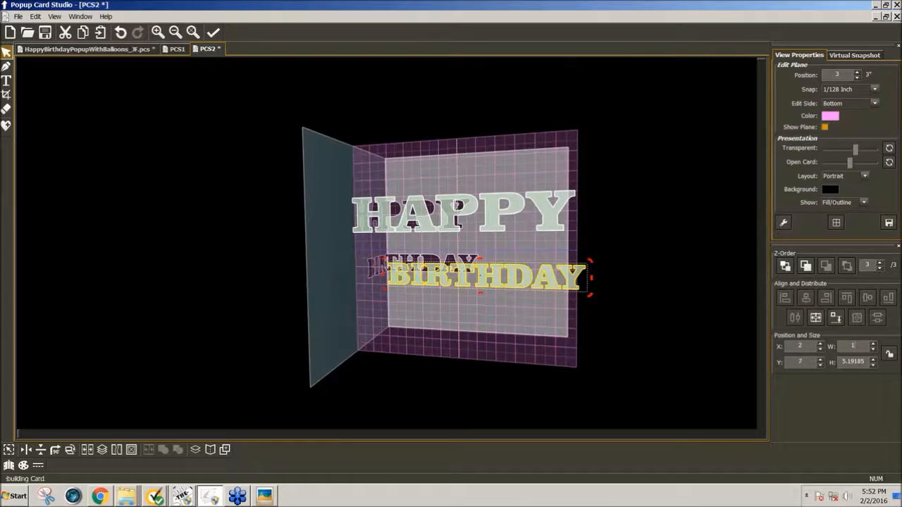
key("Return")
left_click_drag(865, 361, 827, 361)
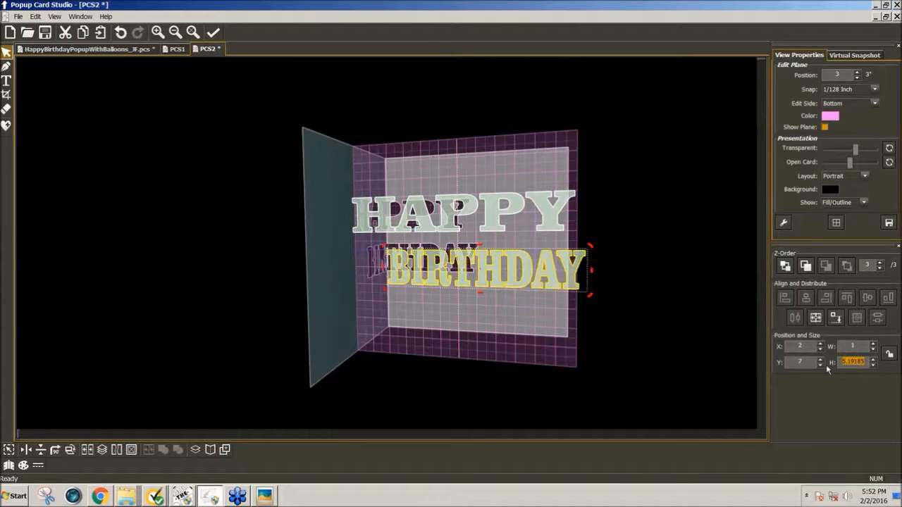
type("6")
key("Return")
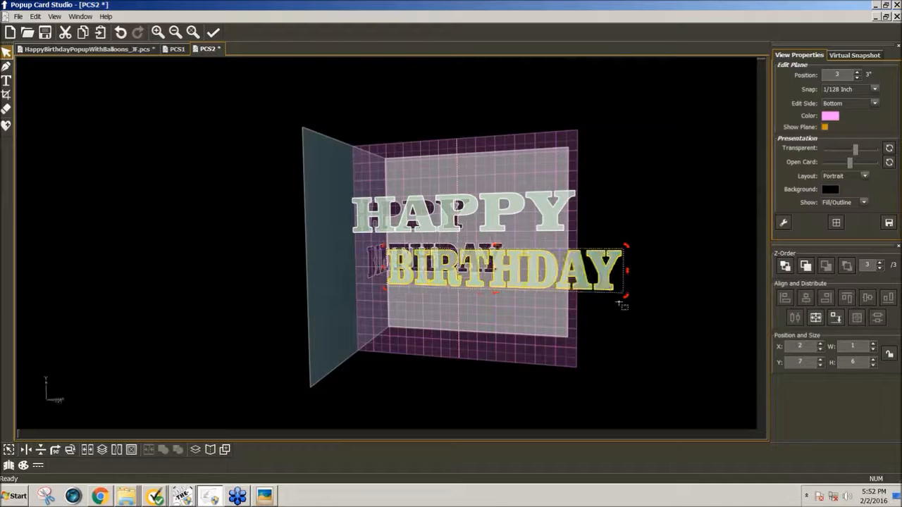
left_click_drag(610, 295, 543, 308)
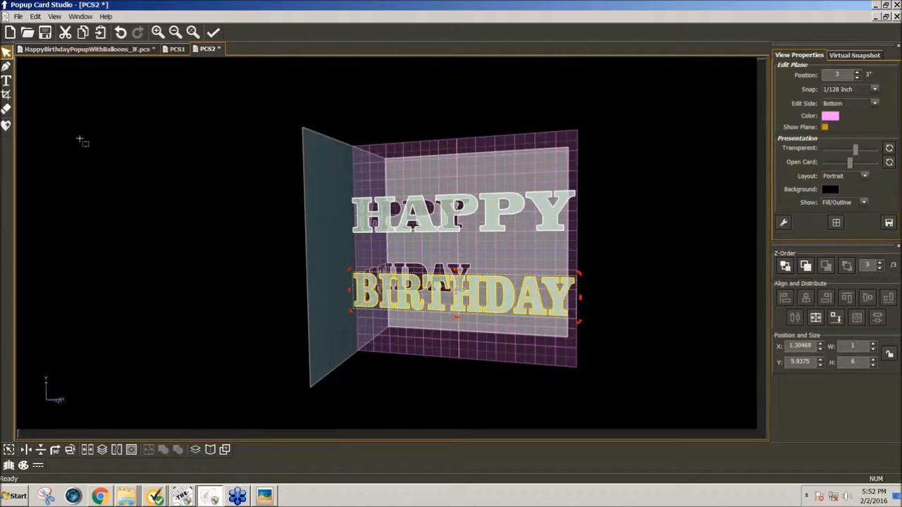
Step: Draw a thin two-point Auto Quad rectangle, about 0.23 by 6.03 inches, across the tops of the HAPPY letters
left_click(7, 66)
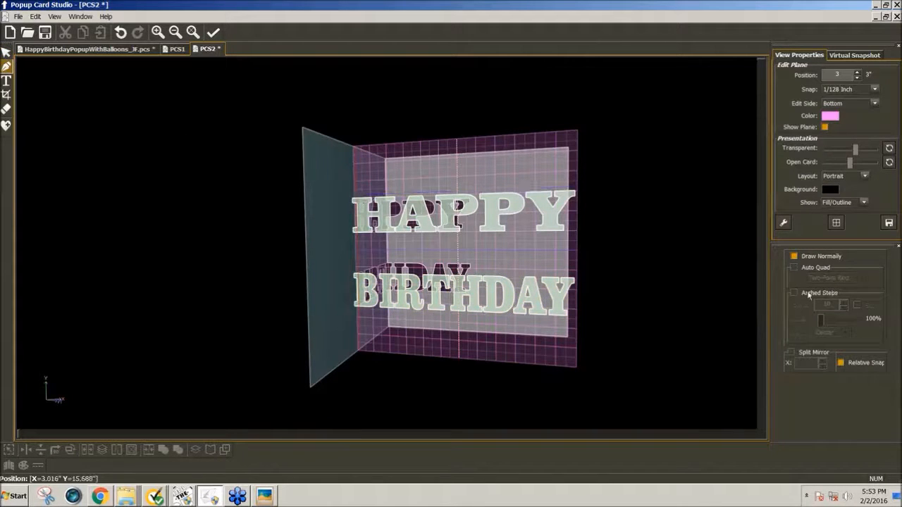
left_click(794, 269)
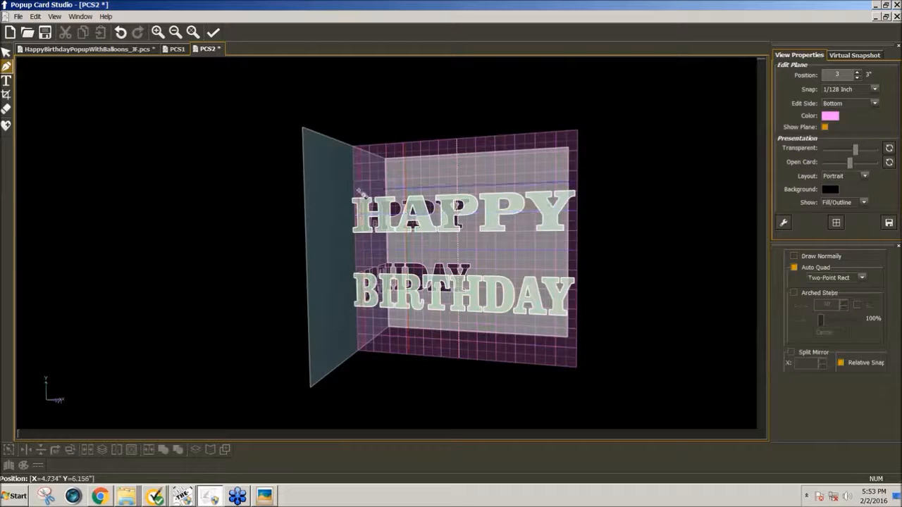
left_click(354, 191)
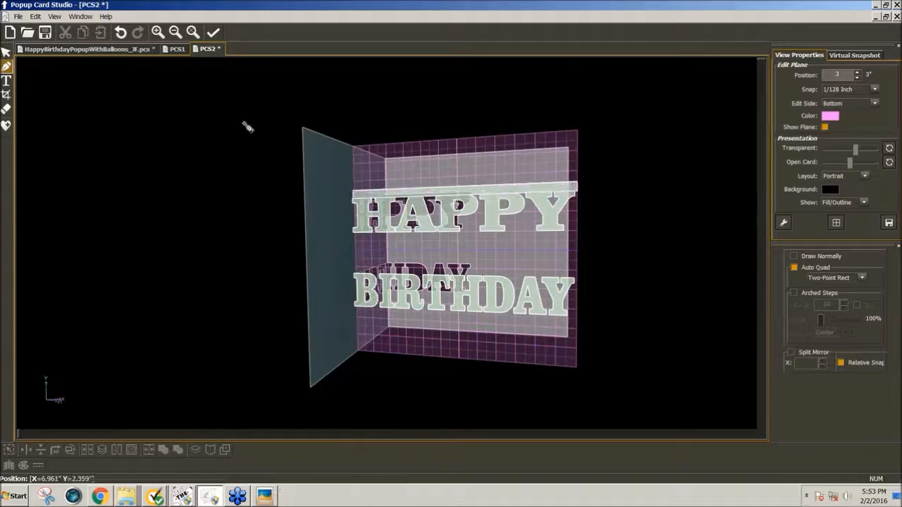
Step: Select the thin bar above HAPPY and set its size to W 0.25 and H 6 inches
left_click(5, 53)
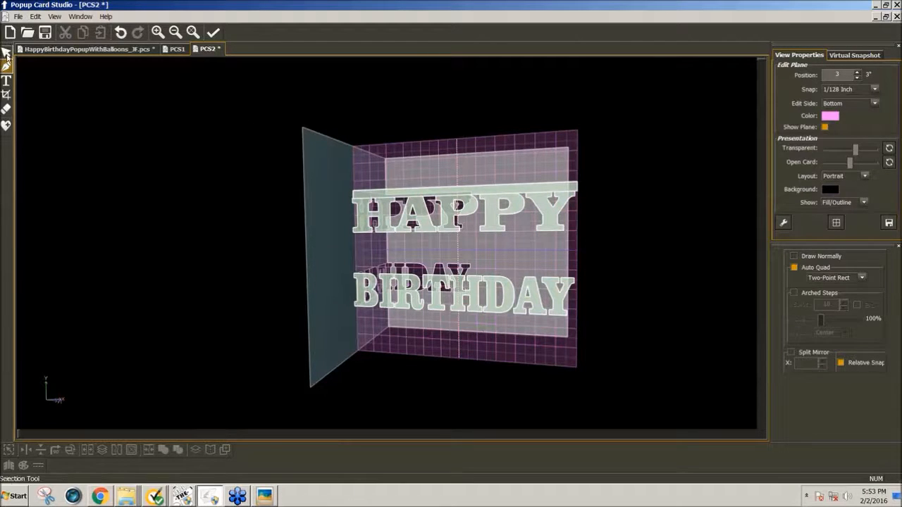
left_click(454, 197)
left_click_drag(453, 190, 456, 194)
left_click(474, 185)
left_click(475, 189)
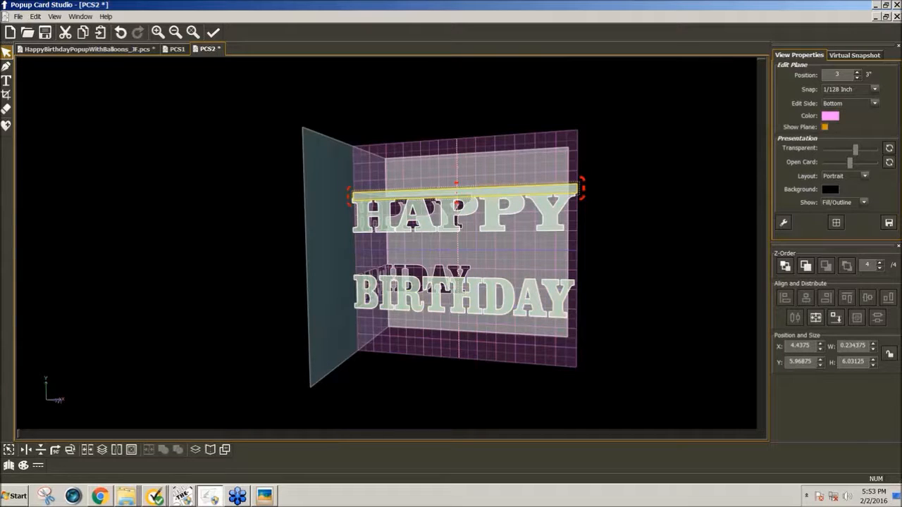
left_click_drag(866, 345, 835, 345)
type(".25")
key("Return")
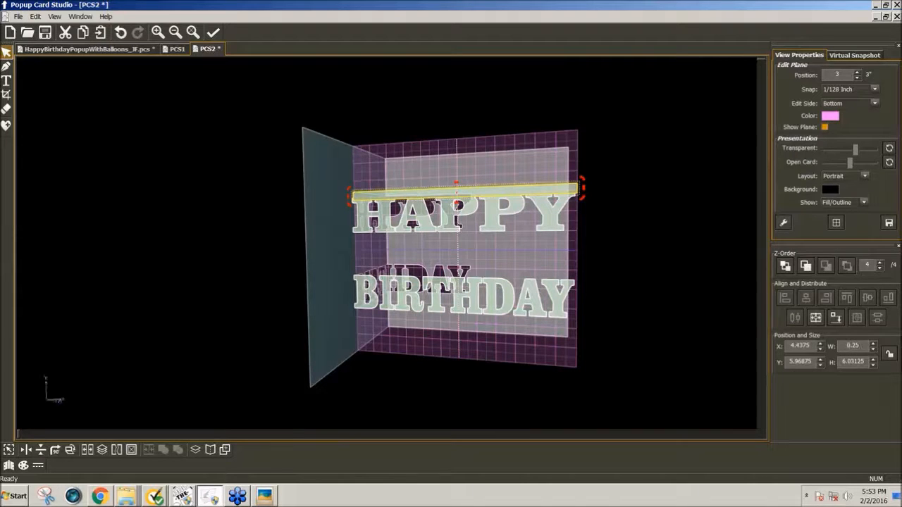
left_click_drag(865, 361, 836, 364)
type("6.")
key("Return")
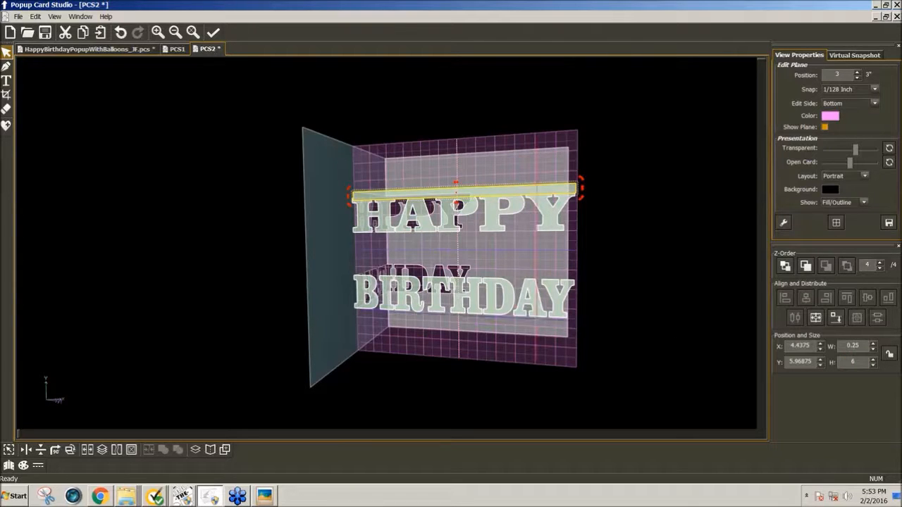
Step: Nudge the bar to about X 4.53, Y 5.99 and copy it beneath HAPPY and along the top and bottom of BIRTHDAY
left_click_drag(532, 189, 534, 189)
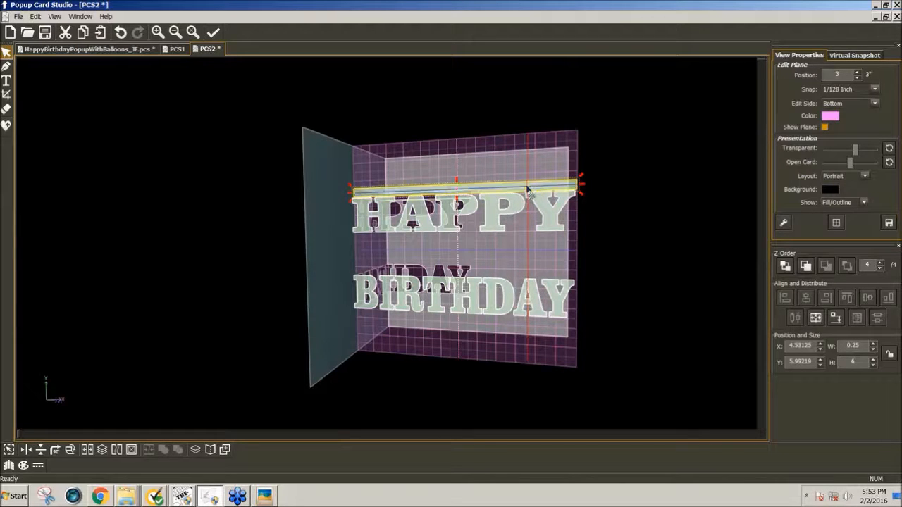
left_click_drag(529, 190, 528, 236)
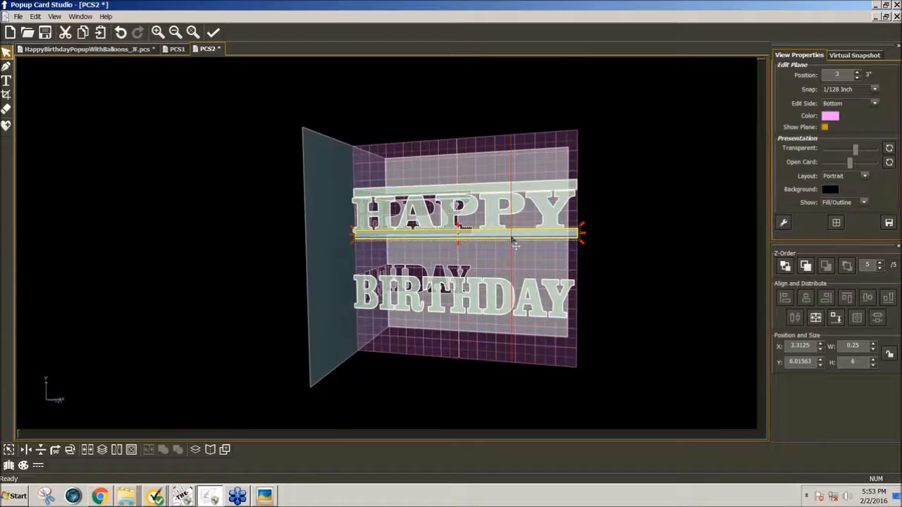
left_click_drag(511, 239, 509, 322)
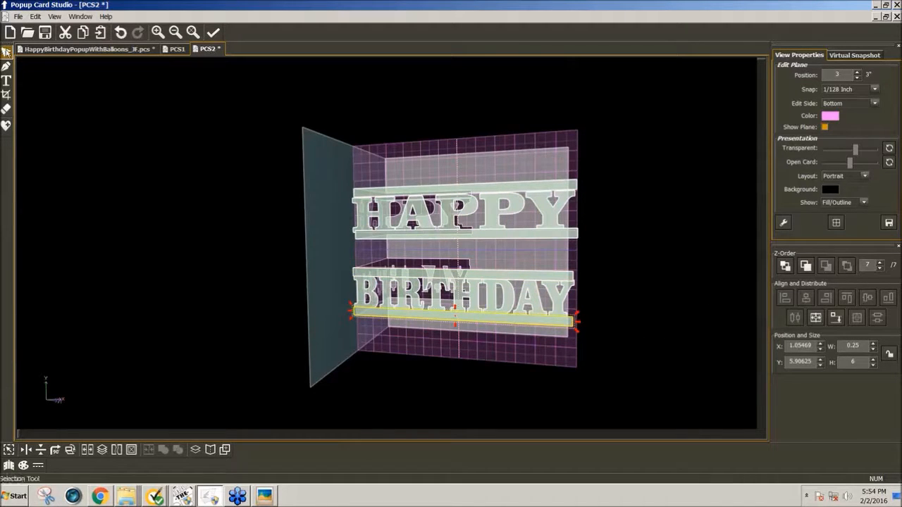
Step: Select BIRTHDAY with its two bars and move them together to about X 0.76, Y 6.09
left_click(600, 349)
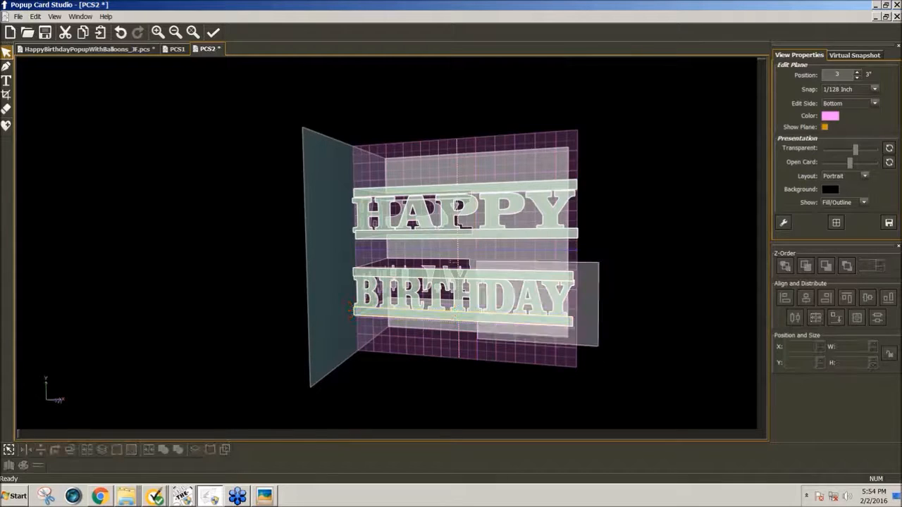
left_click(425, 284)
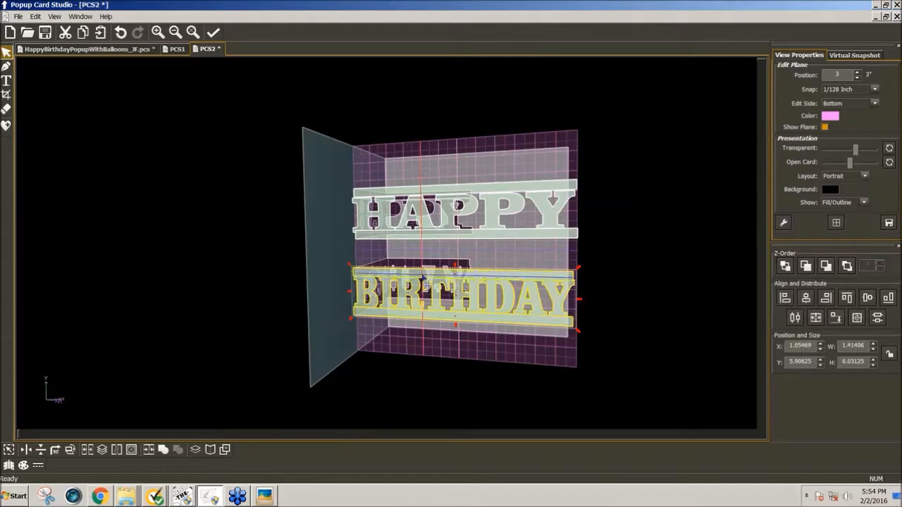
left_click(596, 291)
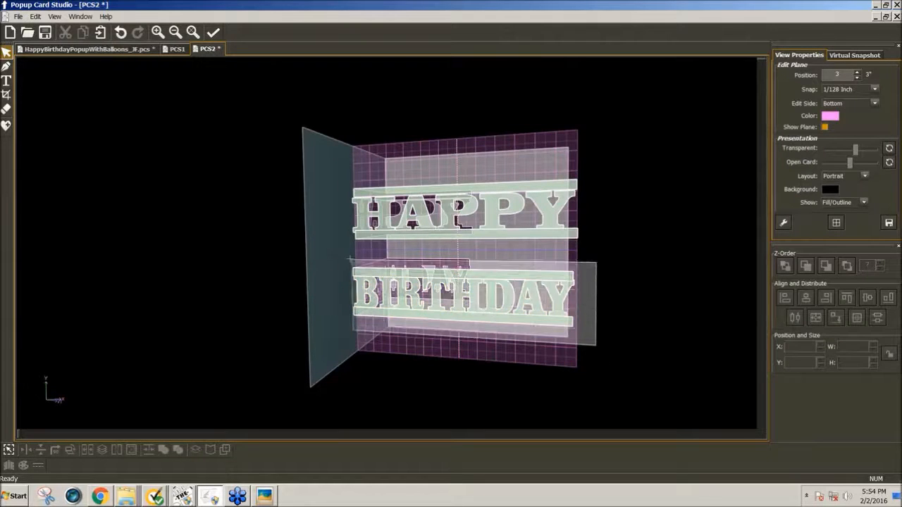
left_click(428, 283)
left_click_drag(428, 283, 436, 291)
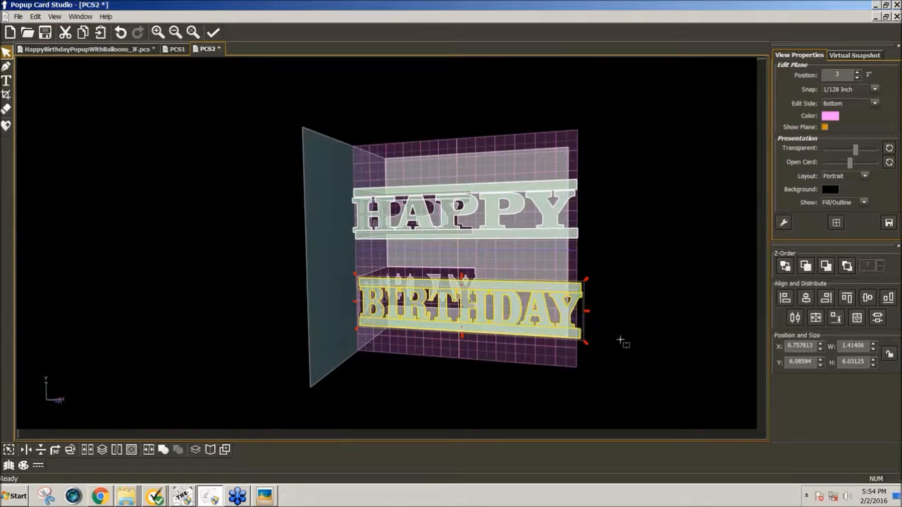
Step: Align the left ends of BIRTHDAY and its two bars, undoing any misplaced alignment
key("ctrl+z")
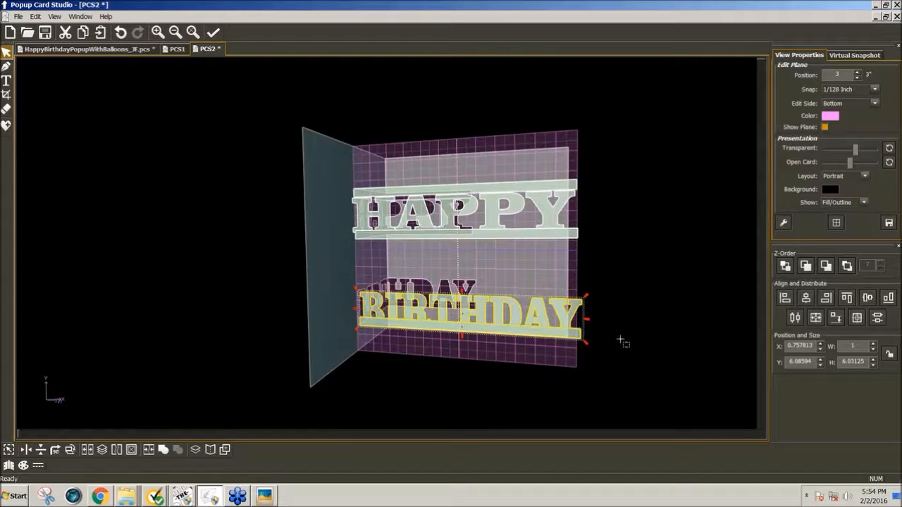
key("ctrl+z")
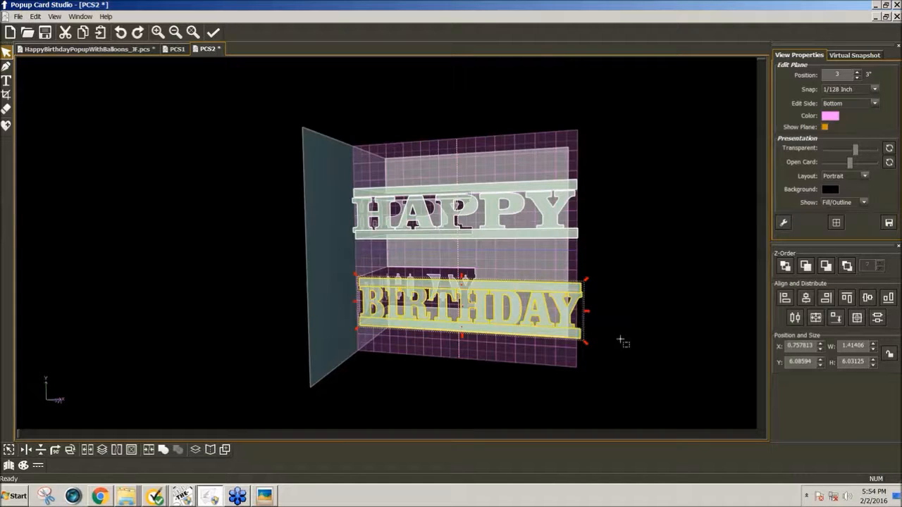
key("ctrl+y")
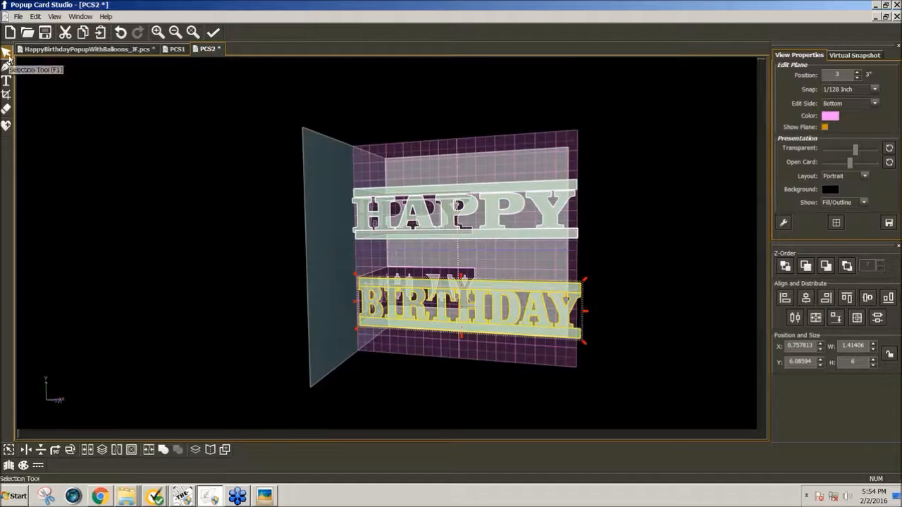
Step: Align the left ends of HAPPY and its two bars and try welding them together
left_click_drag(335, 122, 602, 268)
key("Left")
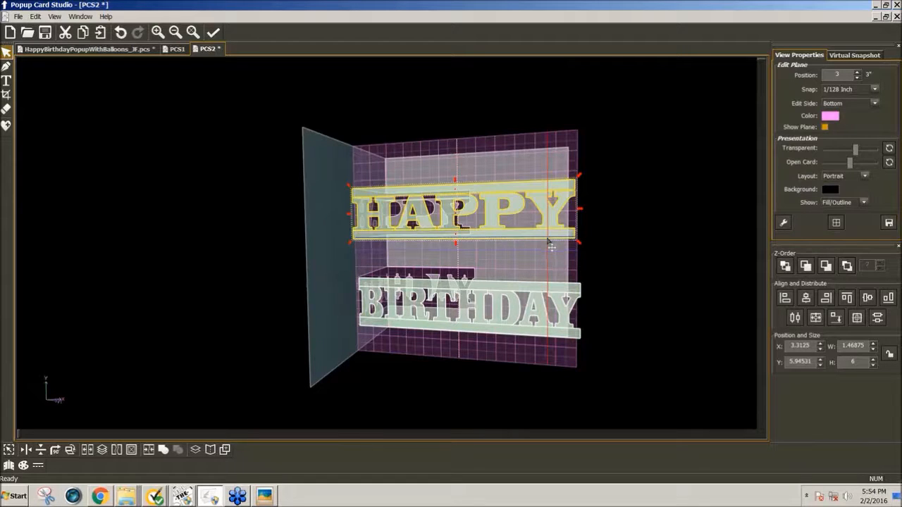
left_click(163, 450)
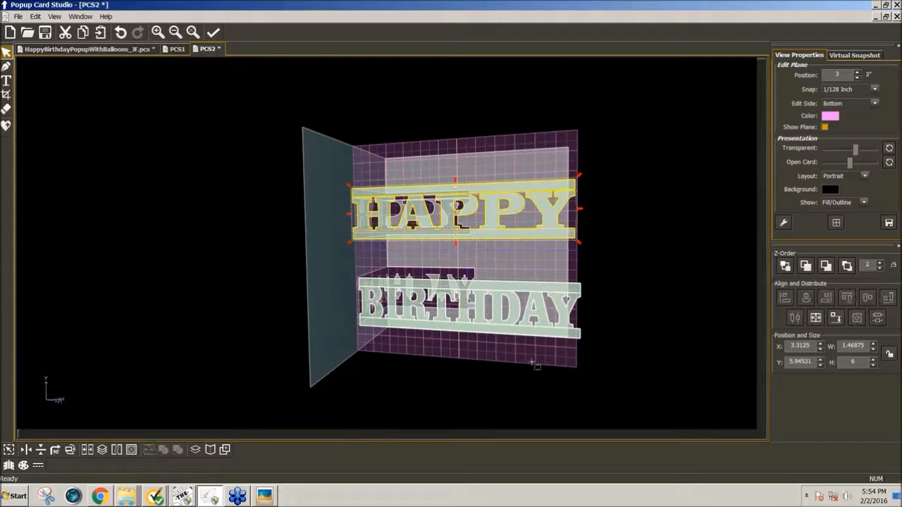
key("ctrl+z")
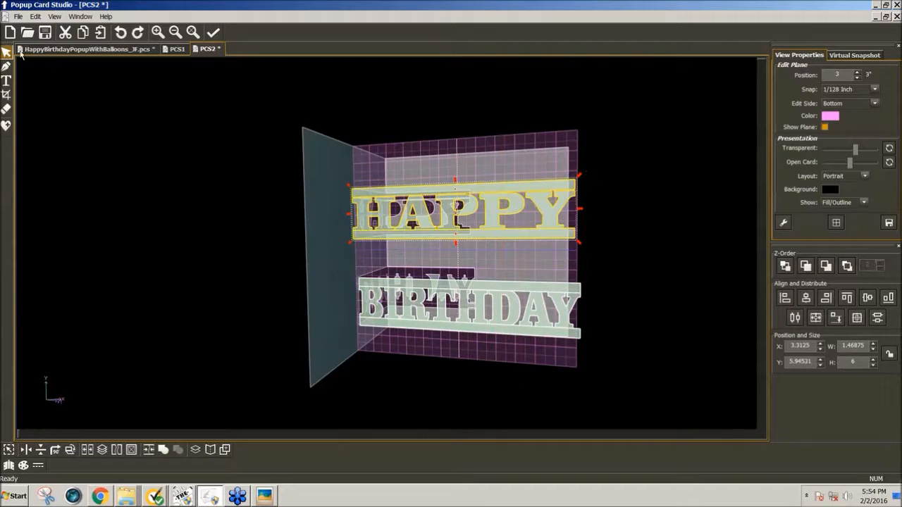
Step: Lower the bar above HAPPY onto the letters, to about X 4.47, Y 5.96
left_click(419, 170)
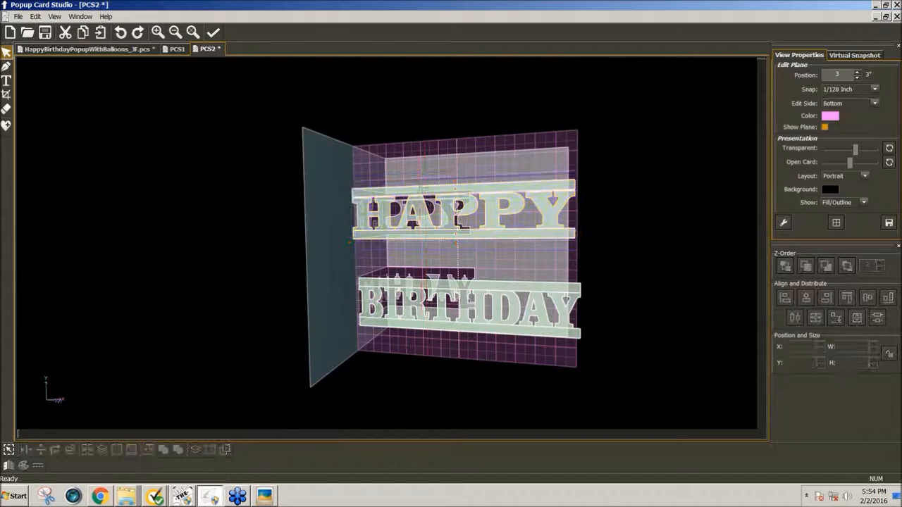
left_click(419, 190)
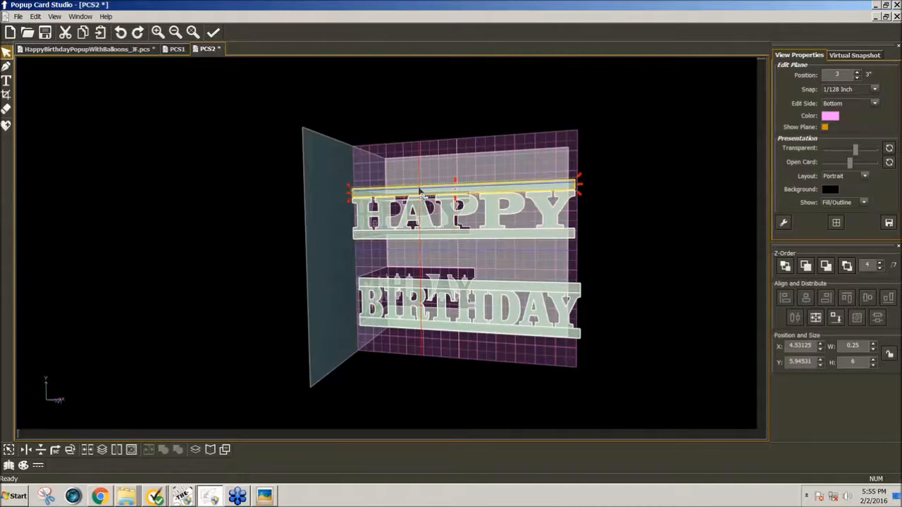
key("Up")
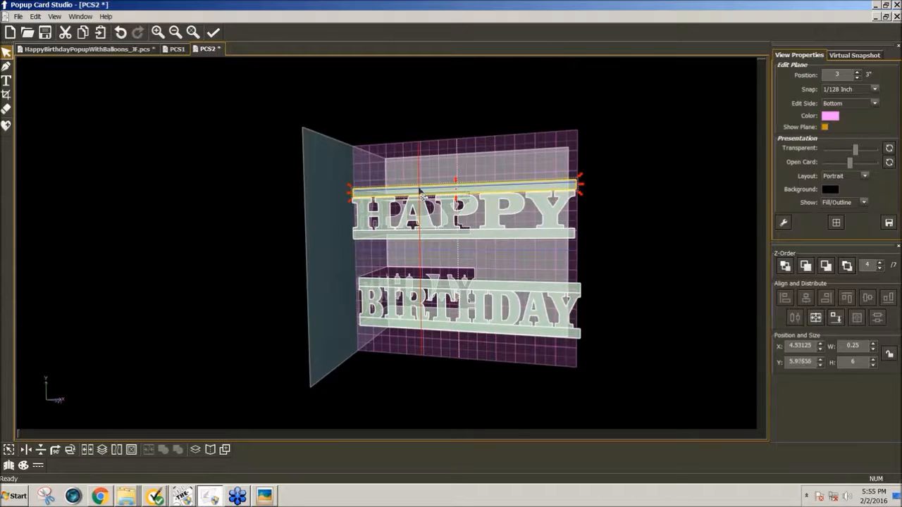
left_click(455, 194)
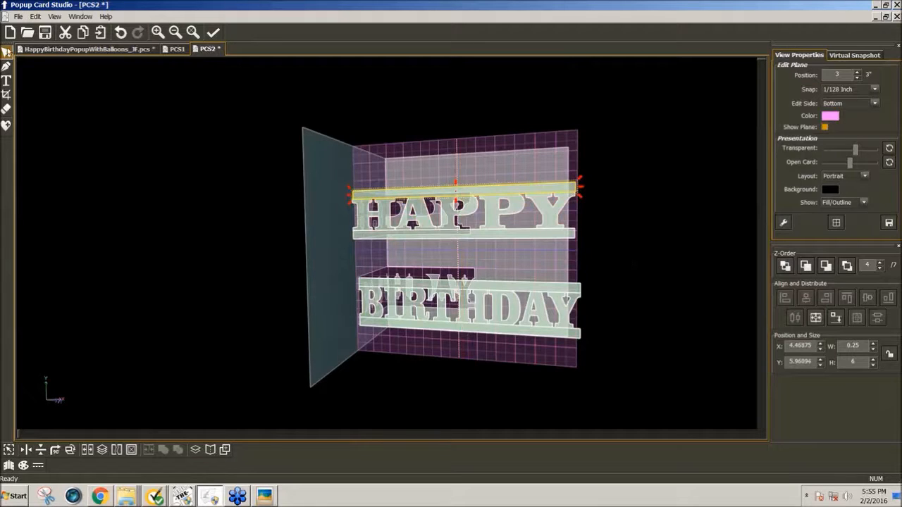
Step: Align the left ends of HAPPY and its upper and lower bars and weld them into one shape
left_click_drag(328, 105, 596, 272)
key("ctrl+Left")
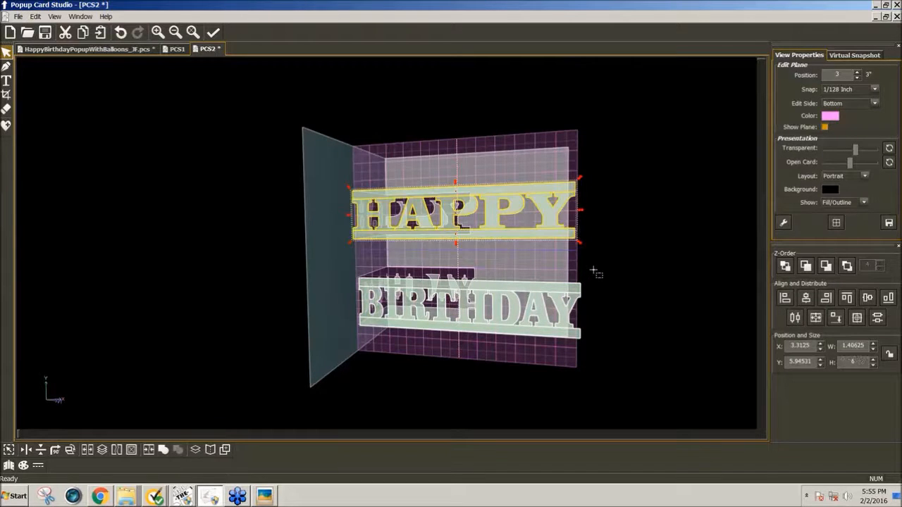
left_click(165, 451)
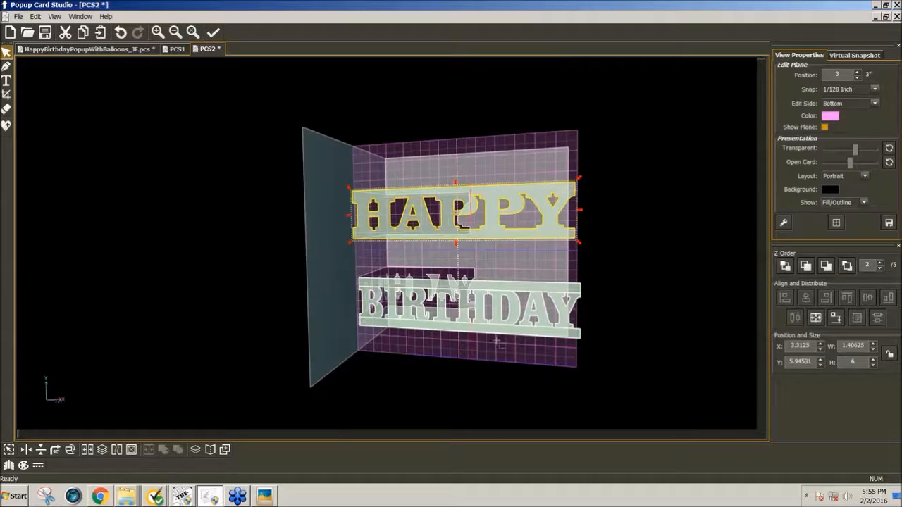
Step: Select BIRTHDAY with its upper and lower bars and weld them into one shape
left_click(611, 352)
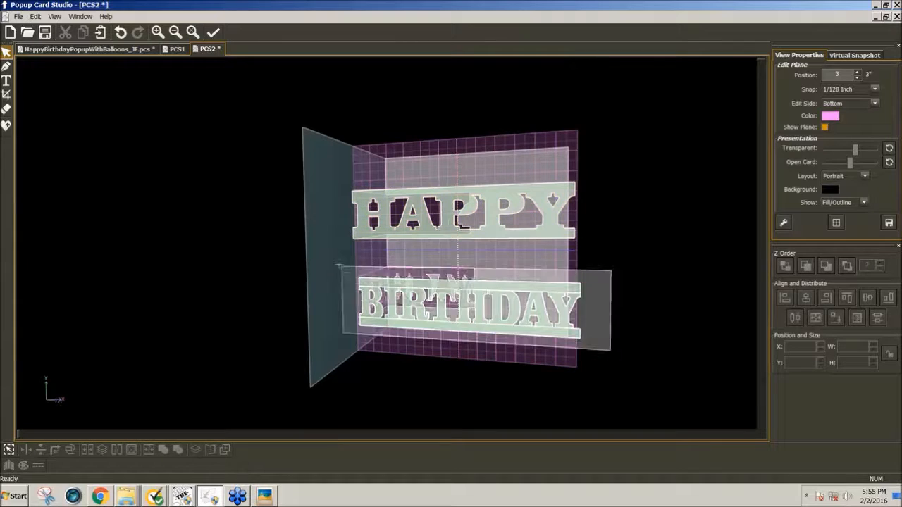
left_click(543, 320)
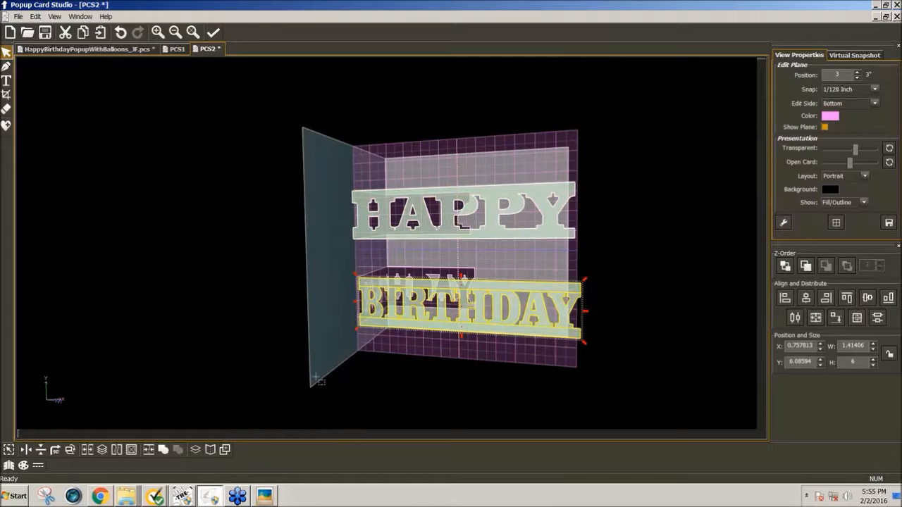
left_click(164, 449)
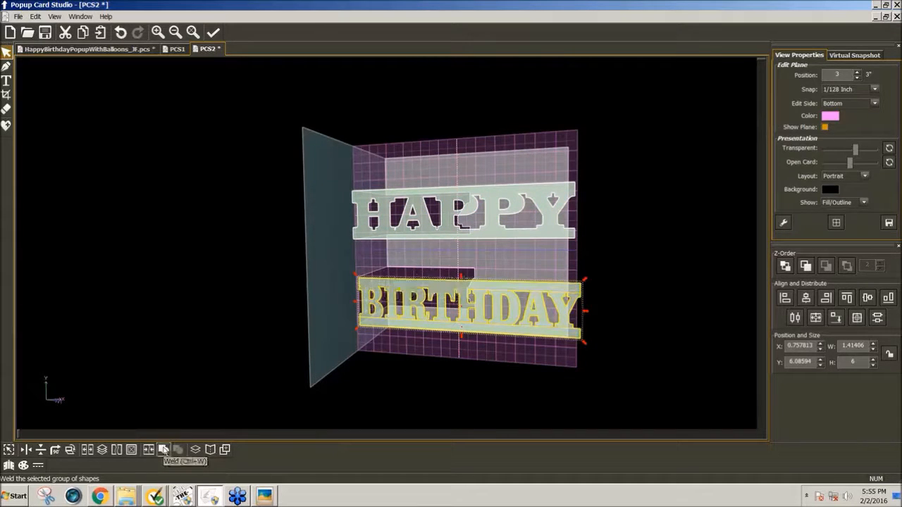
left_click(164, 450)
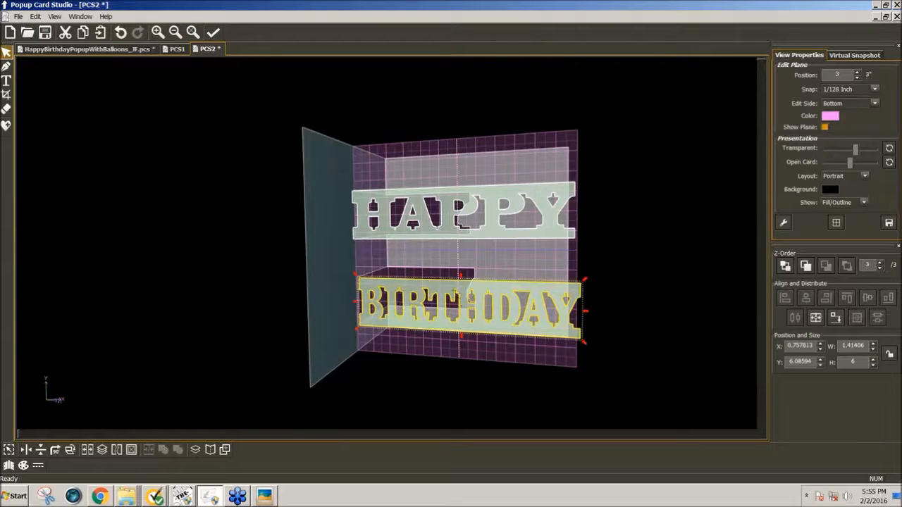
Step: Move the welded HAPPY to about X 3.29, Y 6.13 and the welded BIRTHDAY to about X 0.73, Y 6.20
left_click(513, 238)
key("ctrl+w")
left_click(497, 297)
left_click_drag(497, 298, 498, 297)
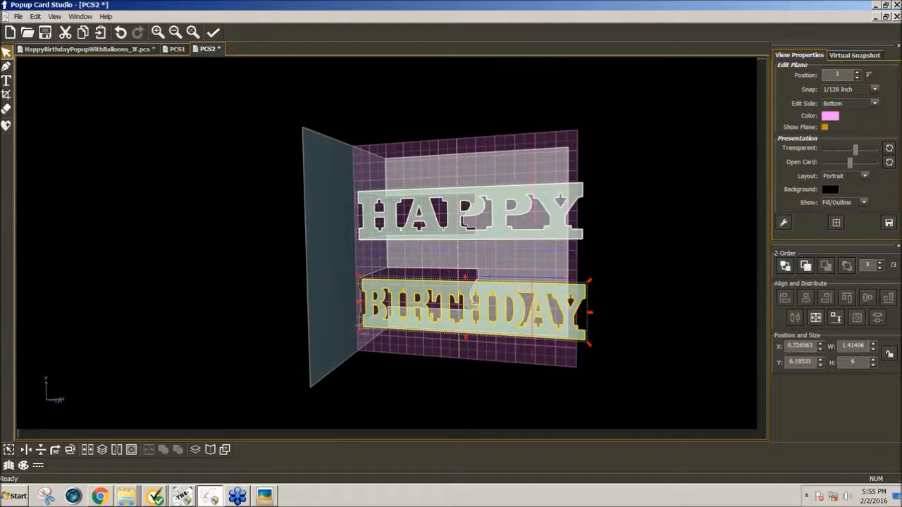
Step: Draw a two-point Auto Quad vertical bar, about 4.04 by 0.34 inches, linking the left ends of HAPPY and BIRTHDAY
left_click(6, 94)
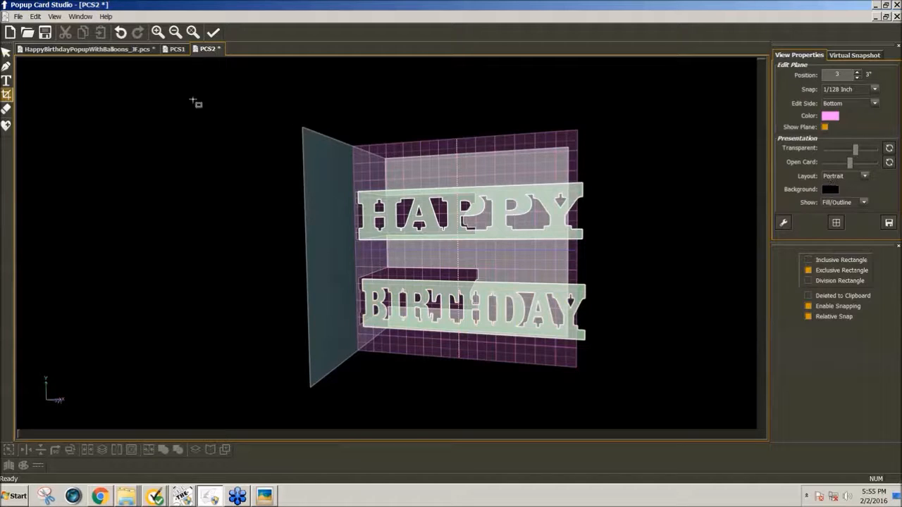
left_click(8, 68)
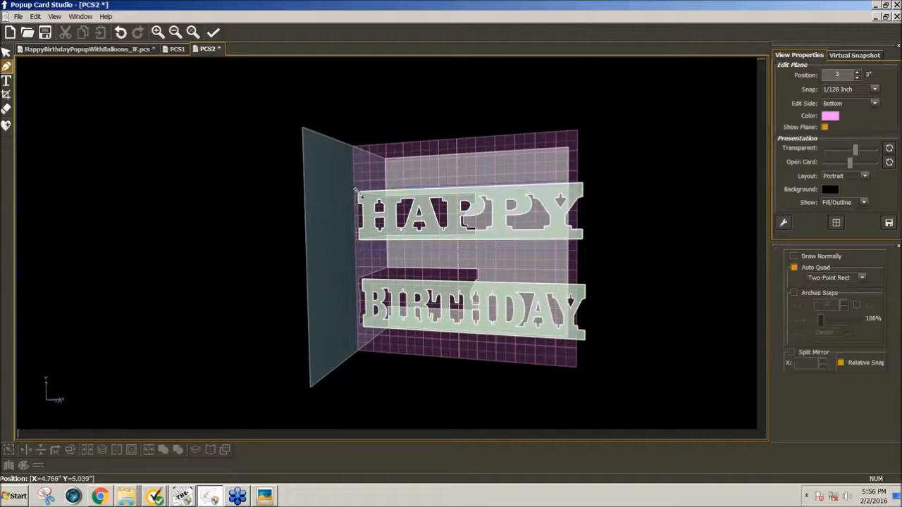
left_click(357, 191)
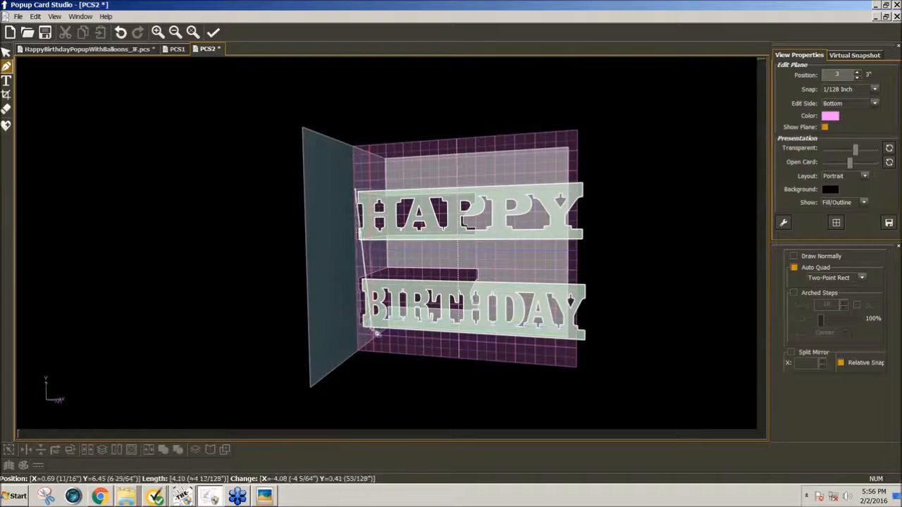
left_click(374, 333)
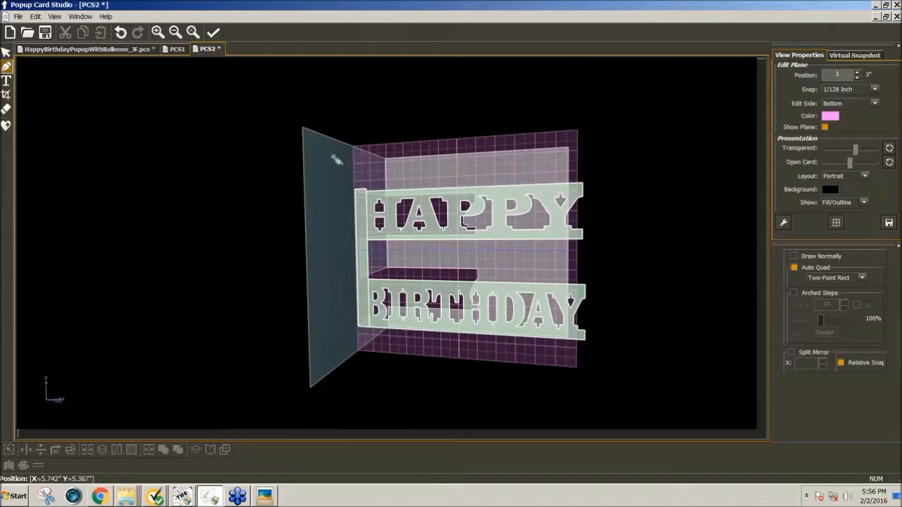
Step: Move BIRTHDAY and the vertical bar together to about X 0.56, Y 6.16
left_click(7, 53)
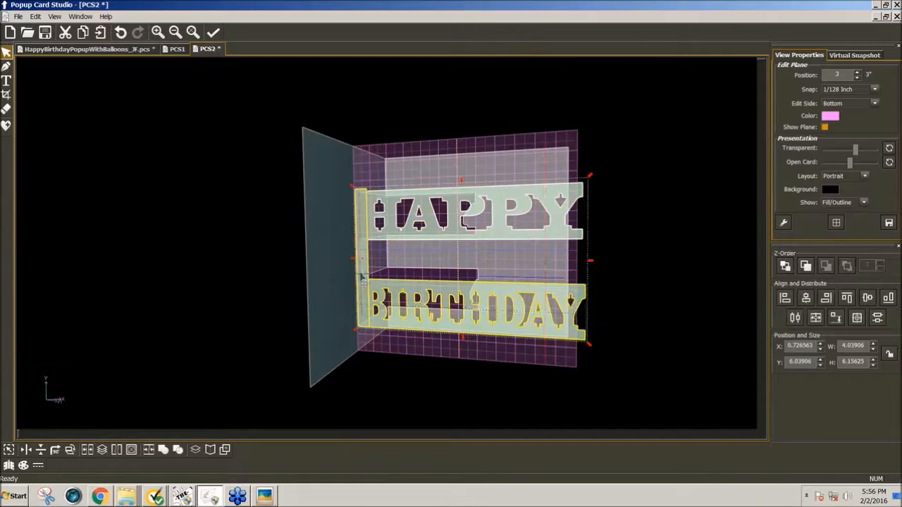
mouse_move(362, 274)
left_mouse_down()
mouse_move(383, 275)
mouse_move(364, 285)
left_mouse_up()
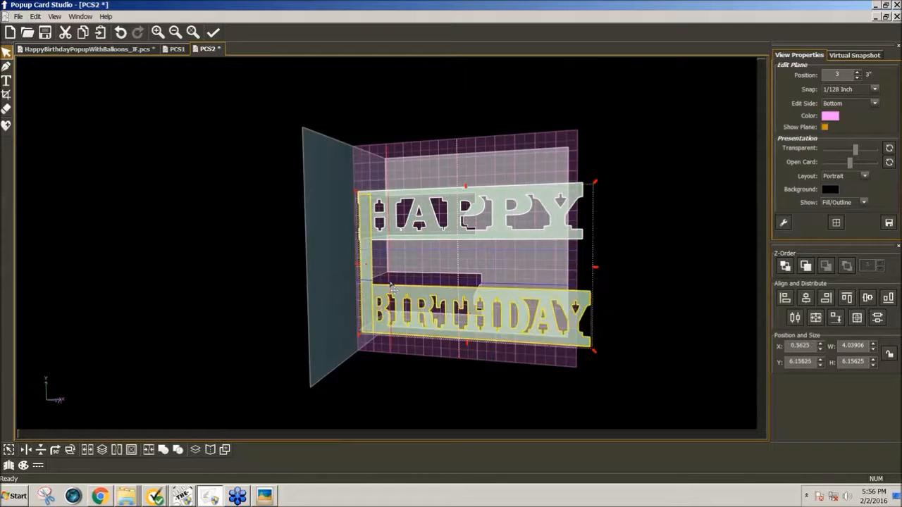
left_click(655, 308)
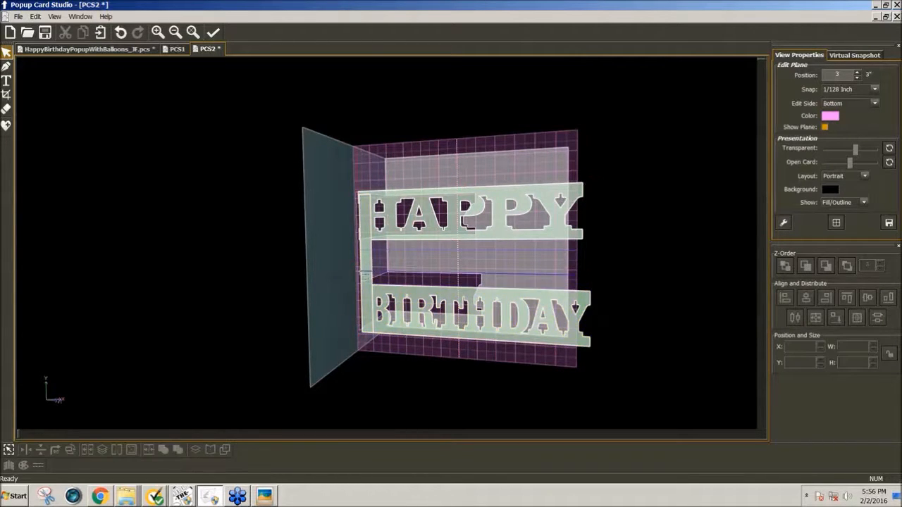
Step: Move the vertical bar to the right ends of the words and off the card, and delete it
left_click(392, 284)
left_click_drag(392, 284, 582, 280)
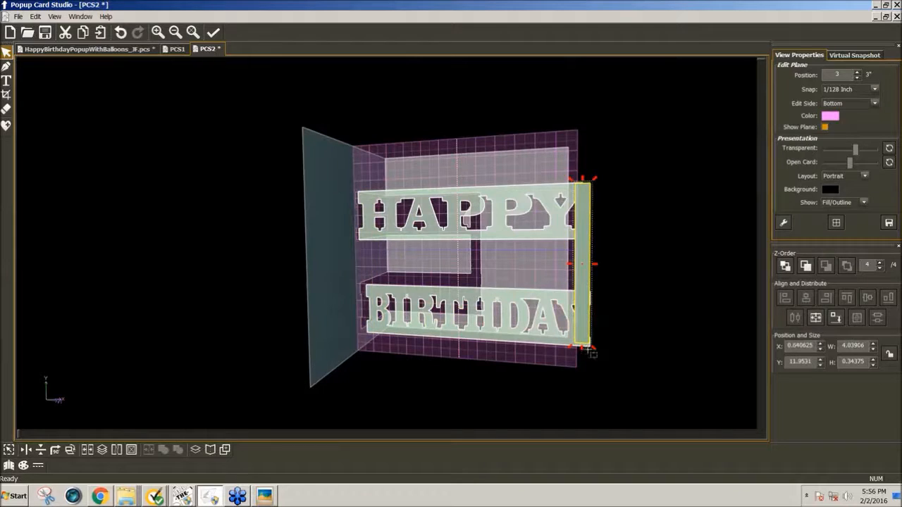
left_click_drag(591, 334, 628, 338)
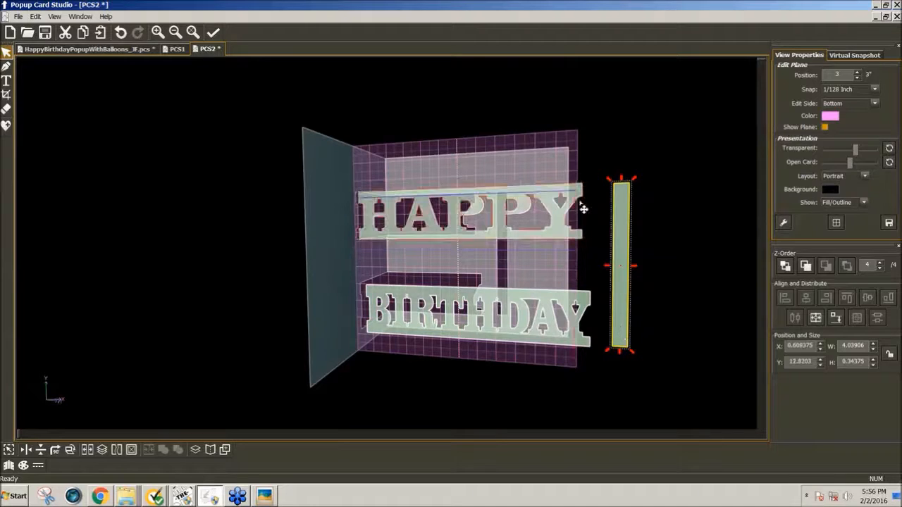
left_click(628, 321)
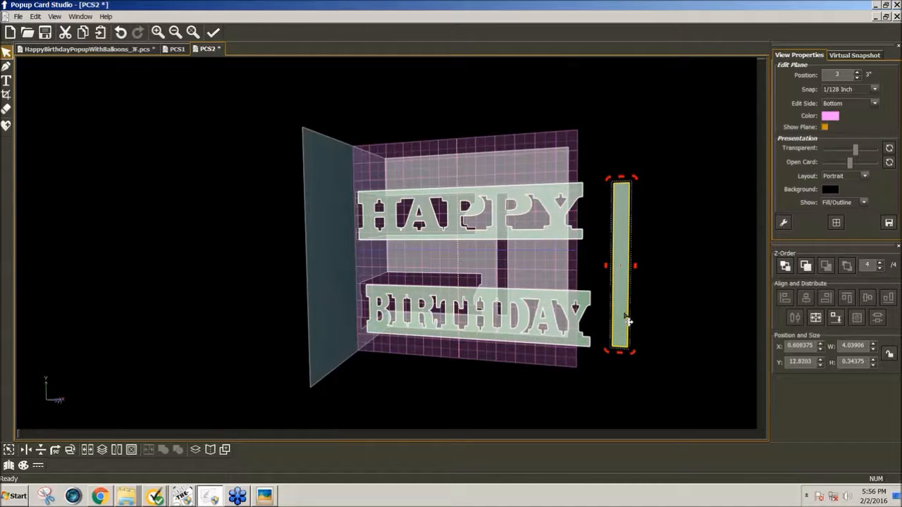
key("Delete")
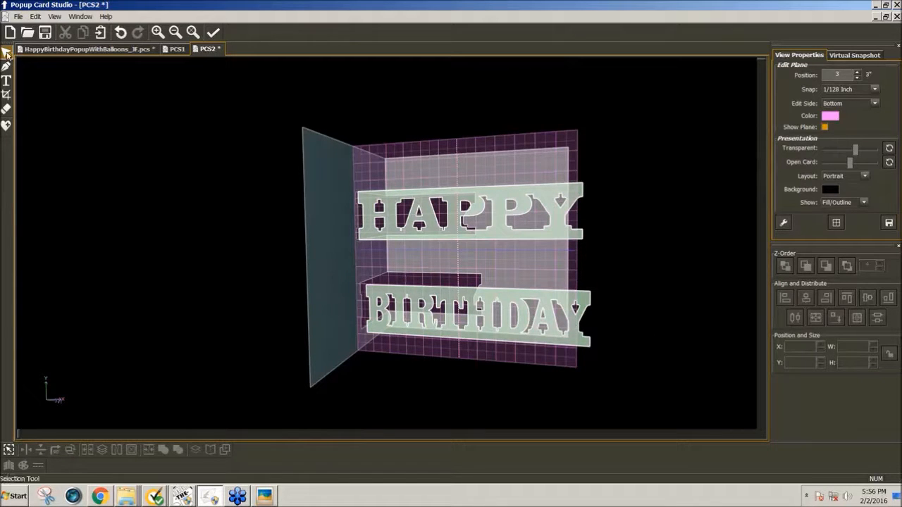
Step: Select the welded HAPPY and BIRTHDAY shapes together and align their left edges
left_click(429, 215)
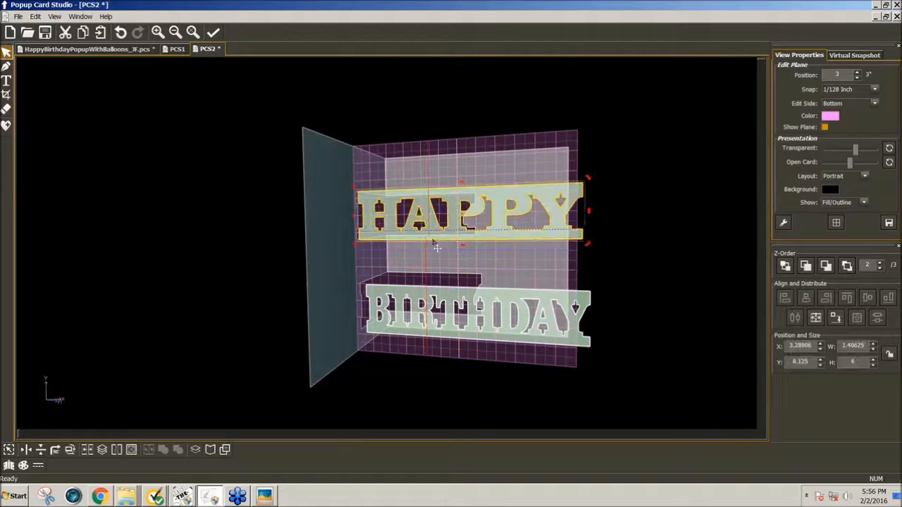
left_click(440, 302, "shift")
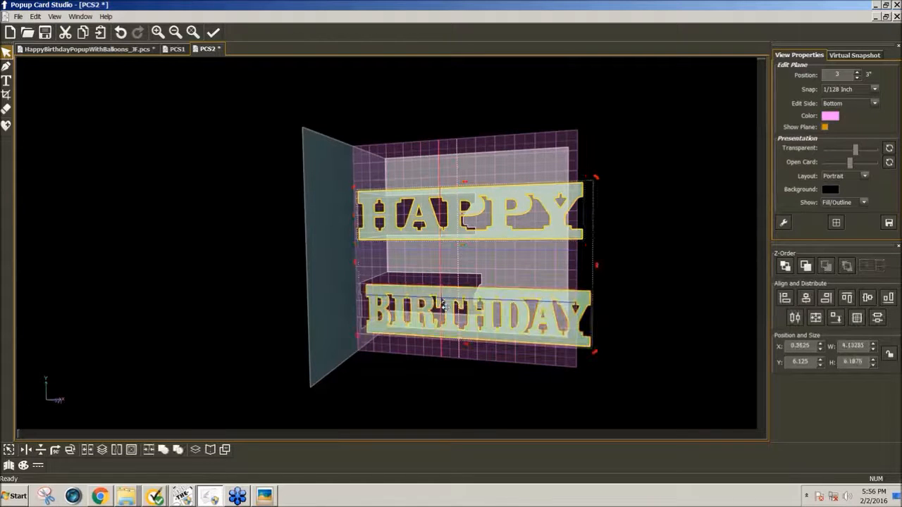
key("l")
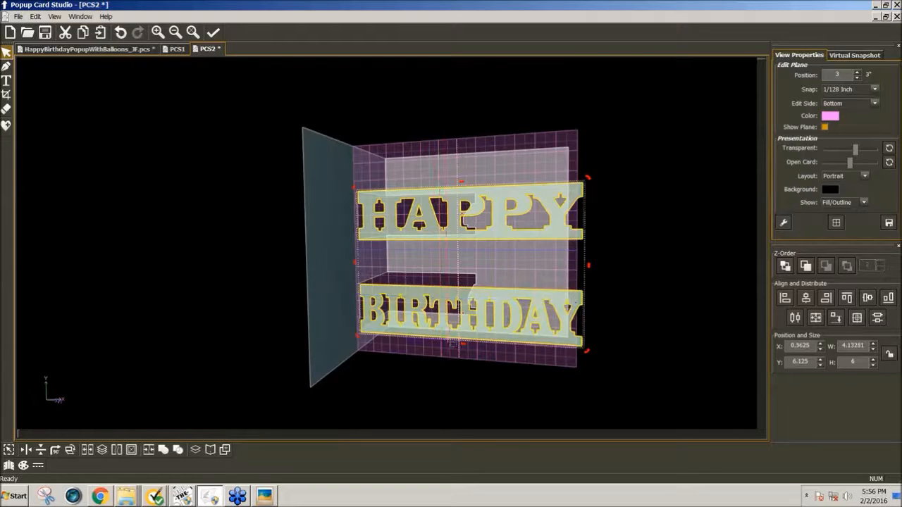
Step: Trim the ends of HAPPY and BIRTHDAY even with an Exclusive Rectangle crop, and shift both words together to about Y 7.30
left_click_drag(446, 326, 498, 321)
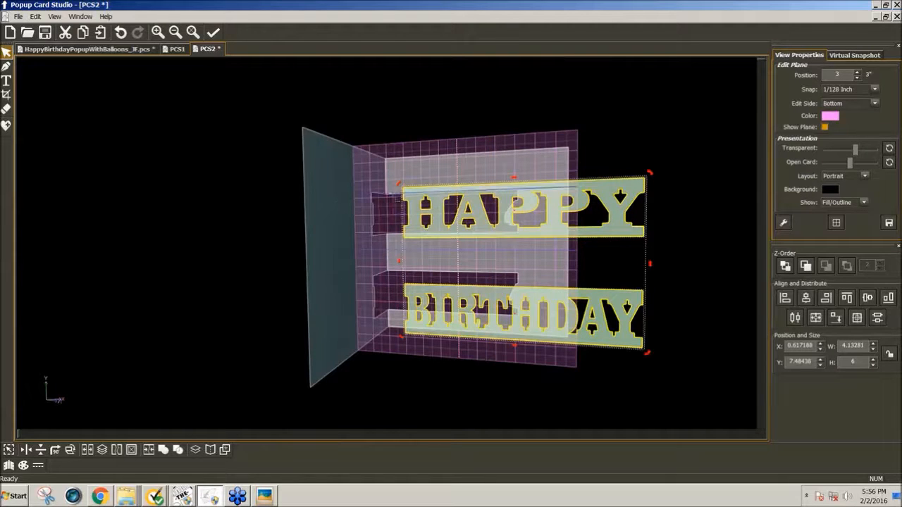
left_click(6, 98)
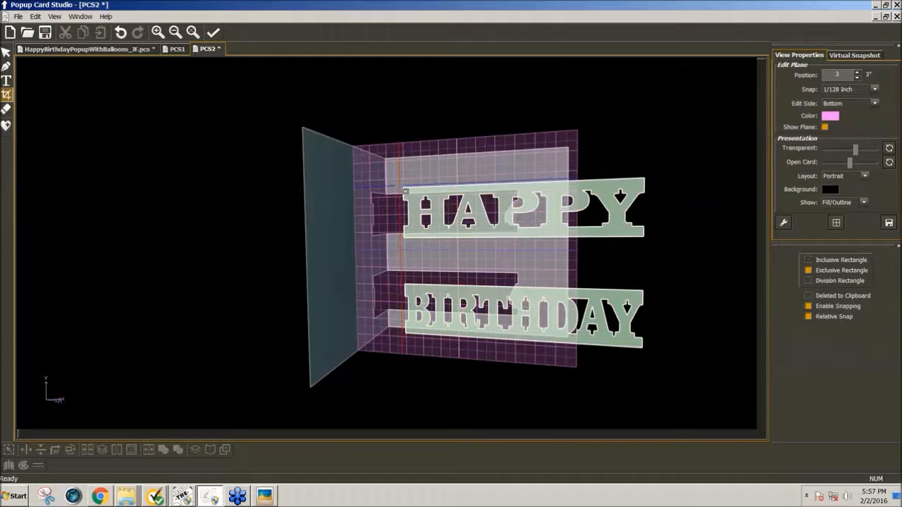
left_click(411, 373)
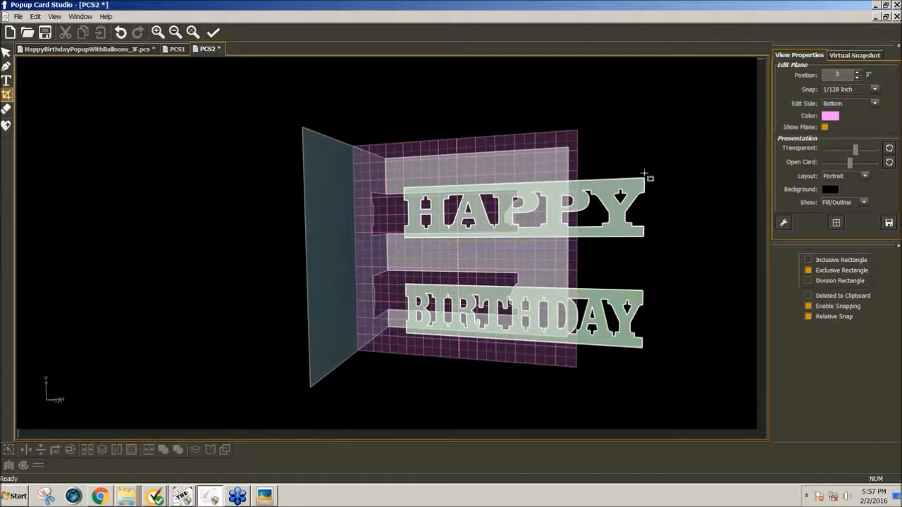
left_click_drag(643, 176, 659, 368)
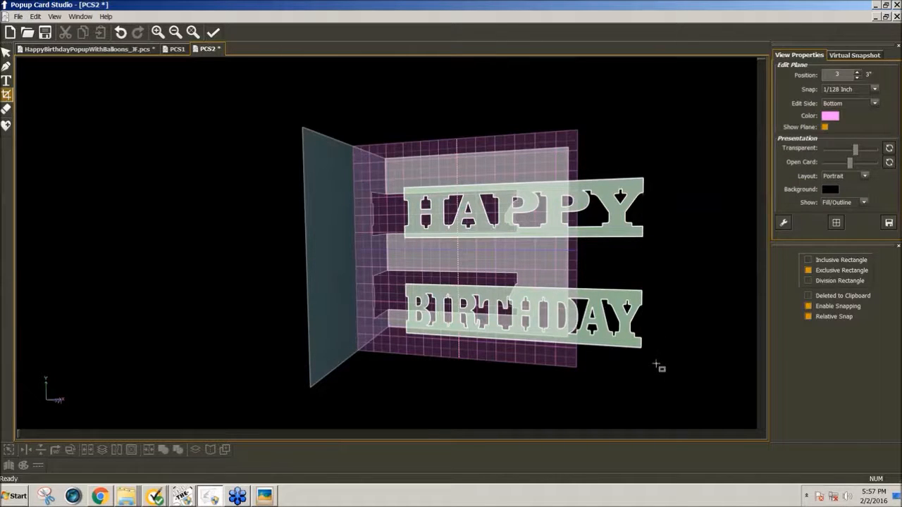
left_click(8, 53)
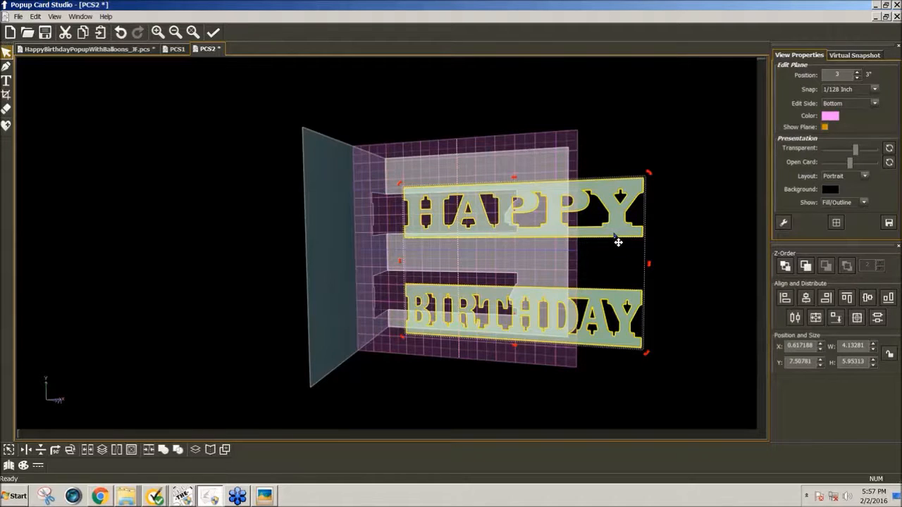
mouse_move(618, 243)
left_mouse_down()
mouse_move(594, 244)
mouse_move(609, 242)
left_mouse_up()
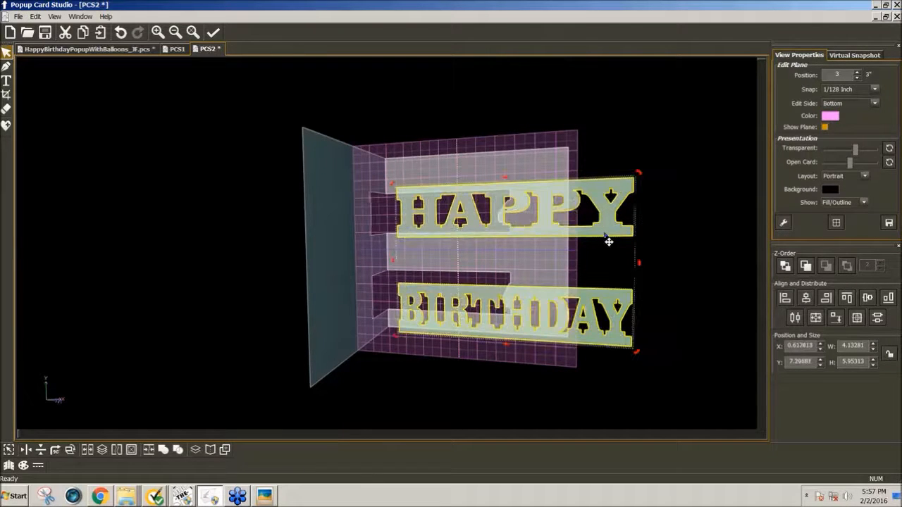
left_click(681, 293)
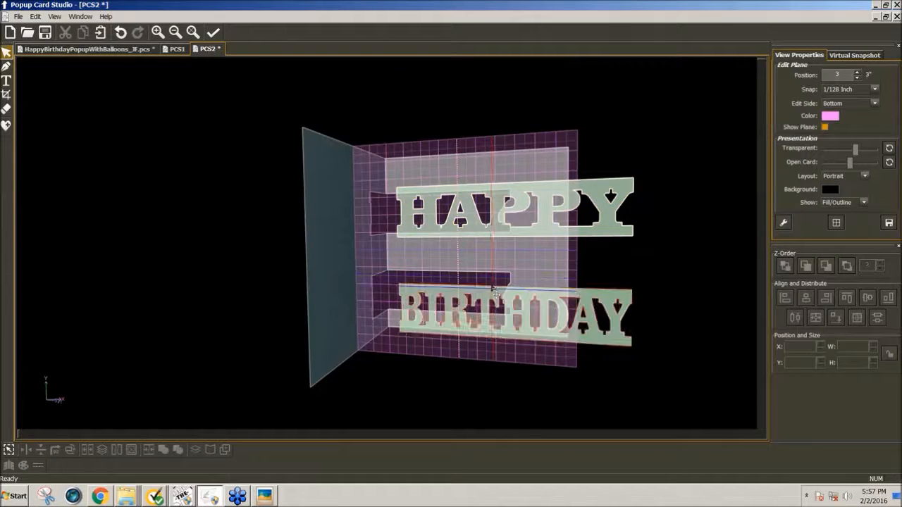
Step: Select BIRTHDAY alone and nudge it in small increments to about X 0.78, Y 7.29
left_click(495, 290)
left_click_drag(495, 291, 491, 294)
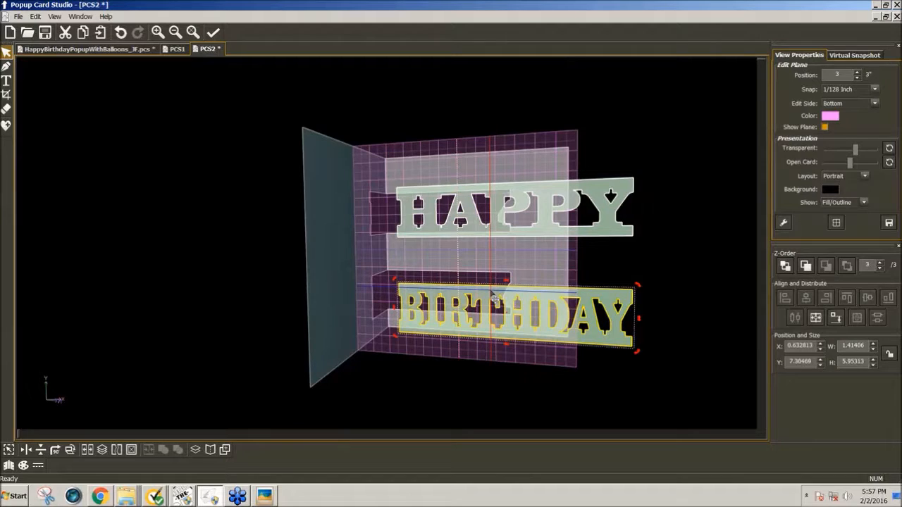
key("Left")
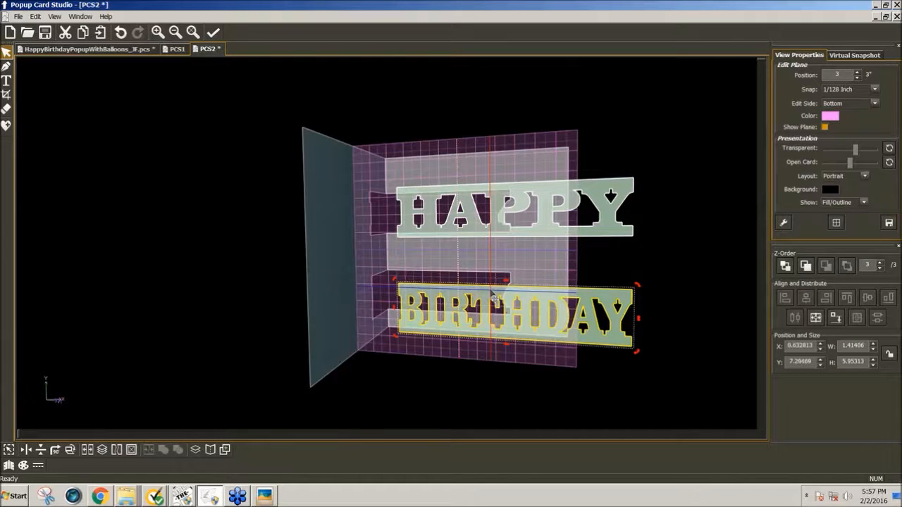
key("ctrl+z")
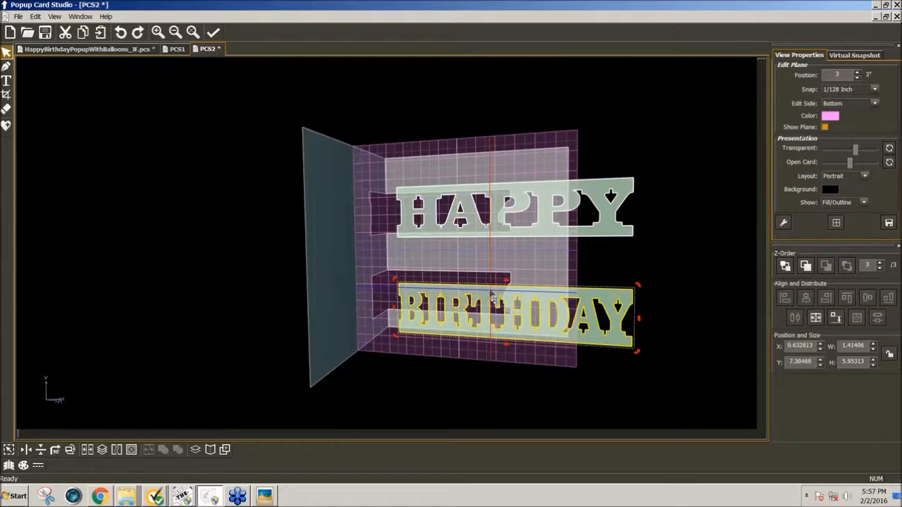
key("Up")
key("Up")
key("Up")
key("Up")
key("Up")
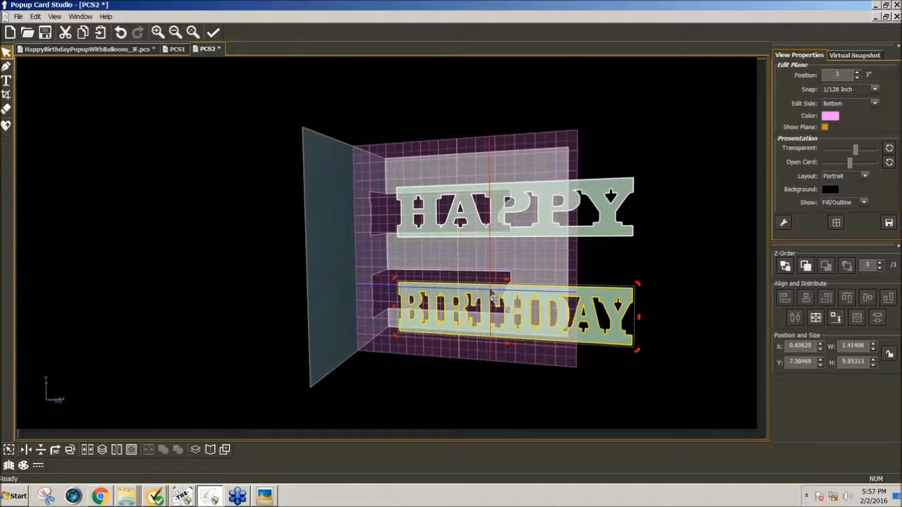
key("Down")
key("Down")
key("Down")
key("Down")
key("Down")
key("Down")
key("Down")
key("Down")
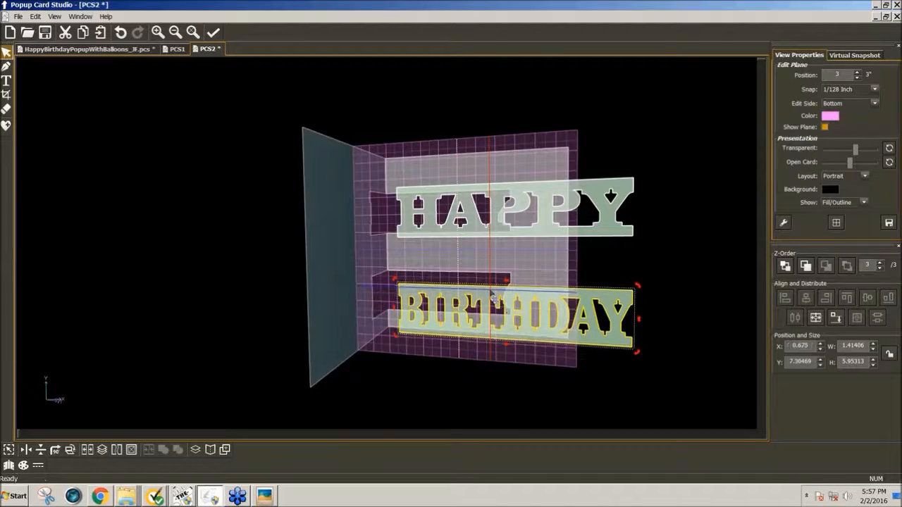
key("Down")
key("Down")
key("Down")
key("Down")
key("Down")
key("Down")
key("Down")
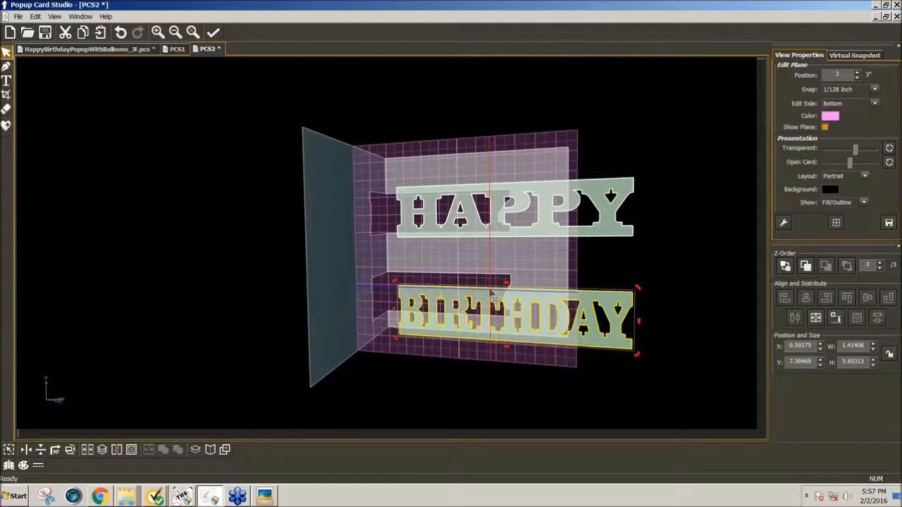
key("Down")
key("Down")
key("Down")
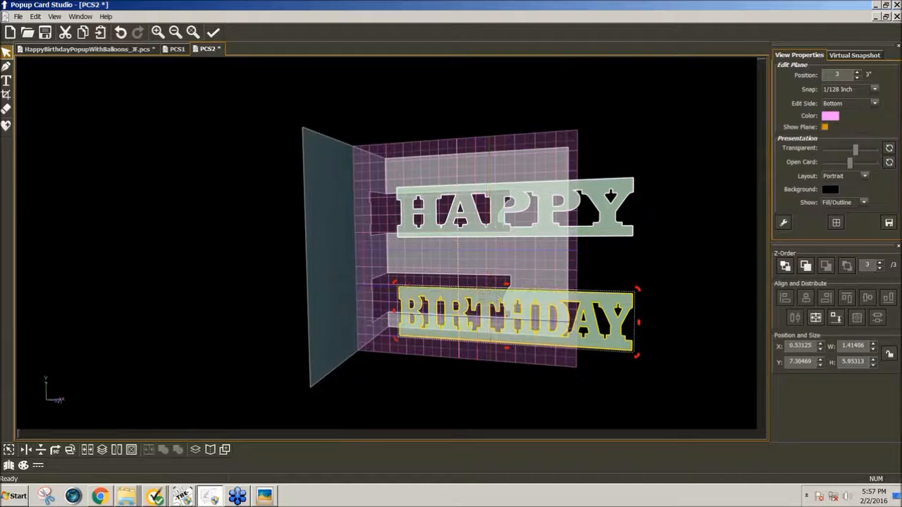
key("Left")
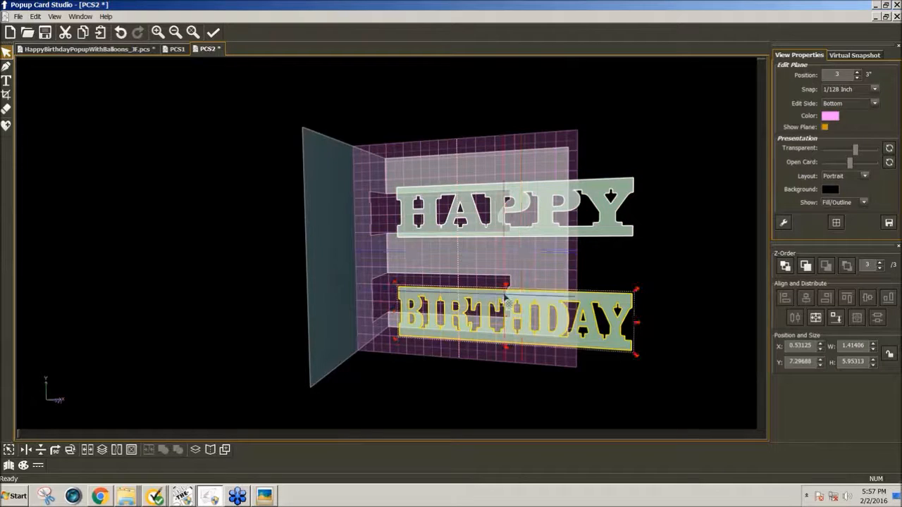
key("Down")
key("Down")
key("Down")
key("Down")
key("Down")
key("Down")
key("Down")
key("Down")
key("Down")
key("Down")
key("Down")
key("Down")
key("Down")
key("Down")
key("Down")
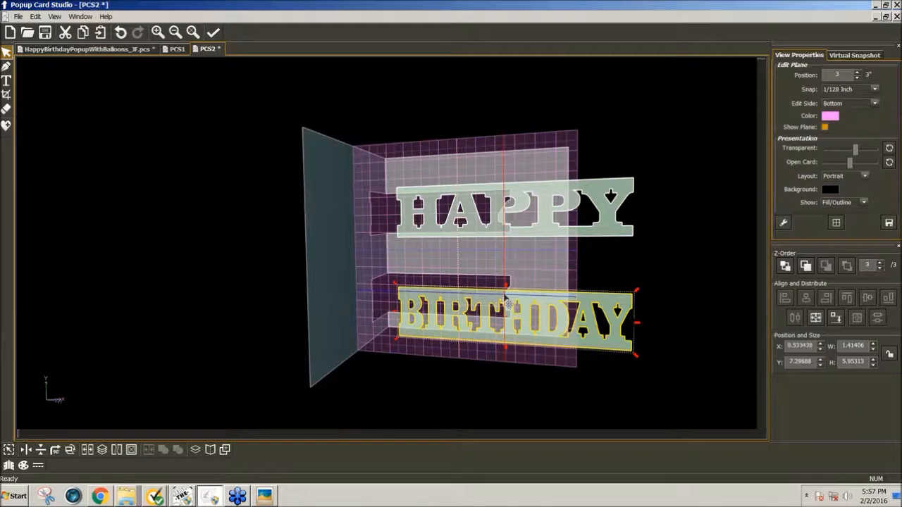
key("Up")
key("Up")
key("Up")
key("Up")
key("Up")
key("Up")
key("Up")
key("Up")
key("Up")
key("Up")
key("Up")
key("Up")
key("Up")
key("Up")
key("Up")
key("Up")
key("Up")
key("Up")
key("Up")
key("Up")
key("Up")
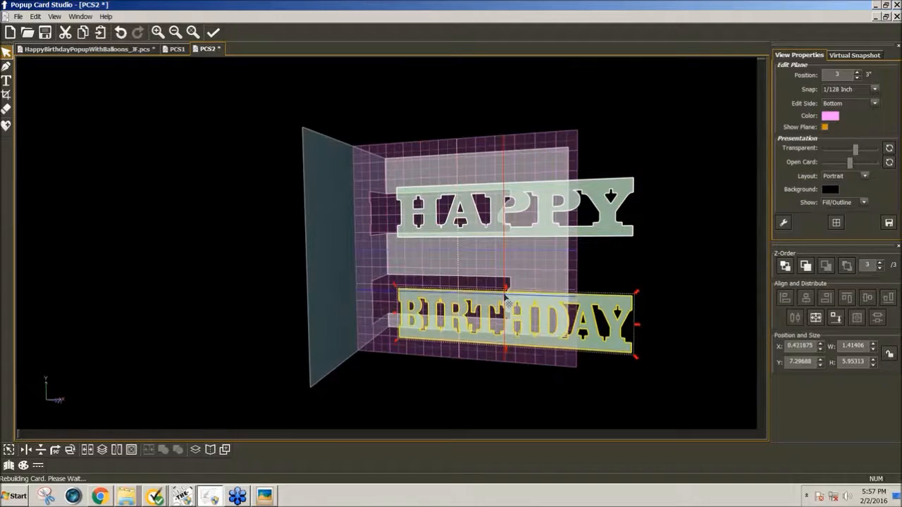
key("Up")
key("Up")
key("Up")
key("Up")
key("Up")
key("Up")
key("Up")
key("Up")
key("Up")
key("Up")
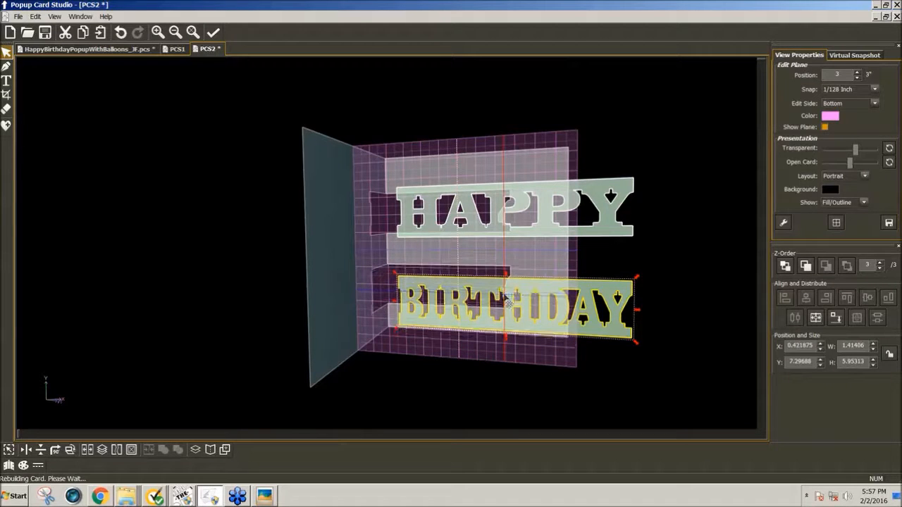
key("Down")
key("Right")
key("Right")
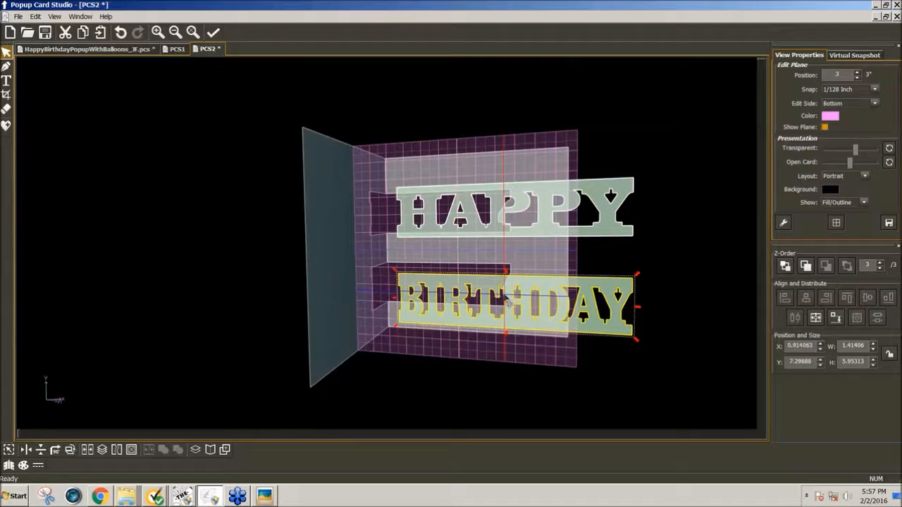
key("Down")
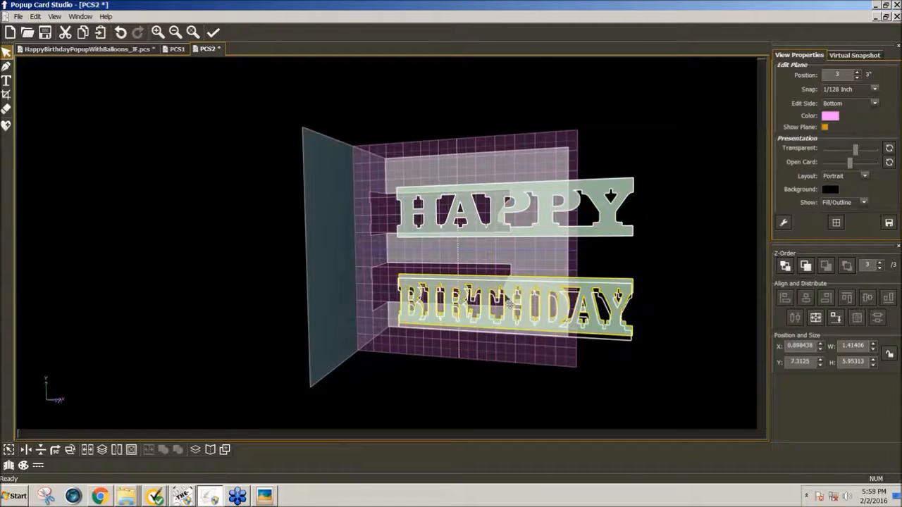
left_click(510, 303)
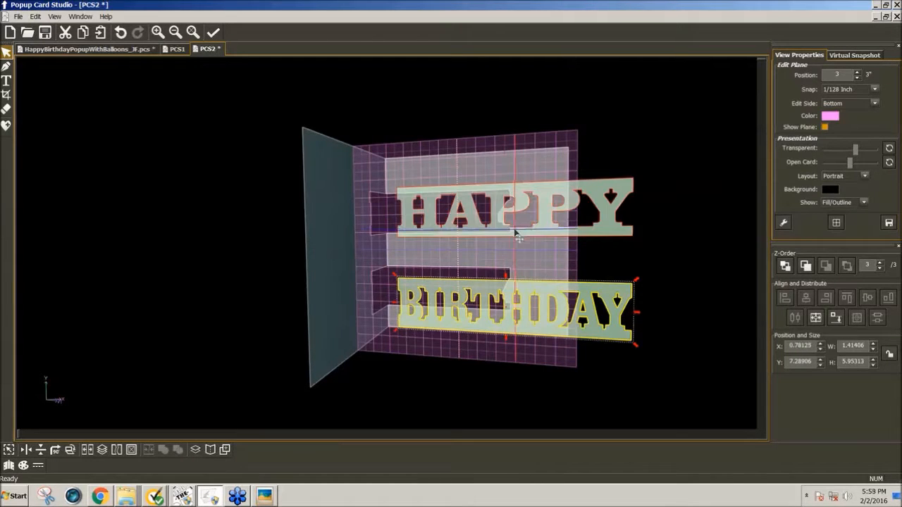
Step: Move HAPPY up to about X 3.84 and align both HAPPY and BIRTHDAY to Y 7
left_click_drag(518, 238, 517, 217)
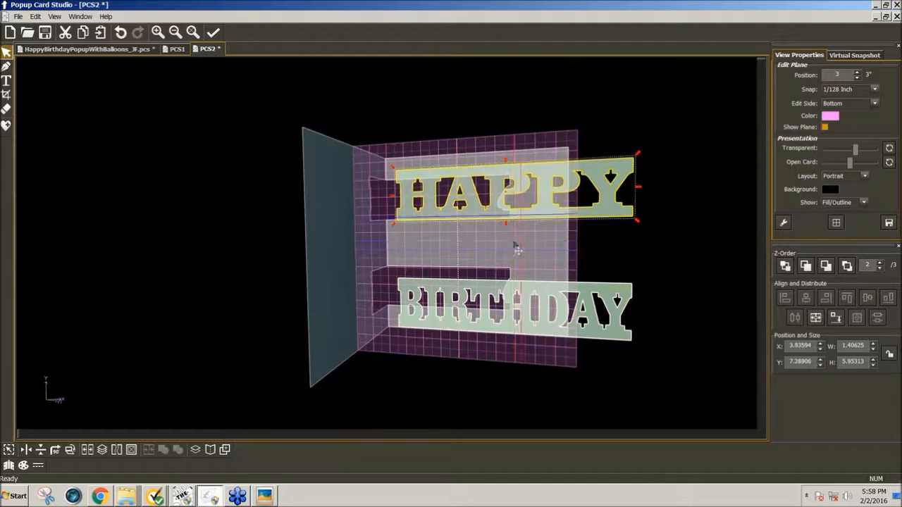
left_click(836, 319)
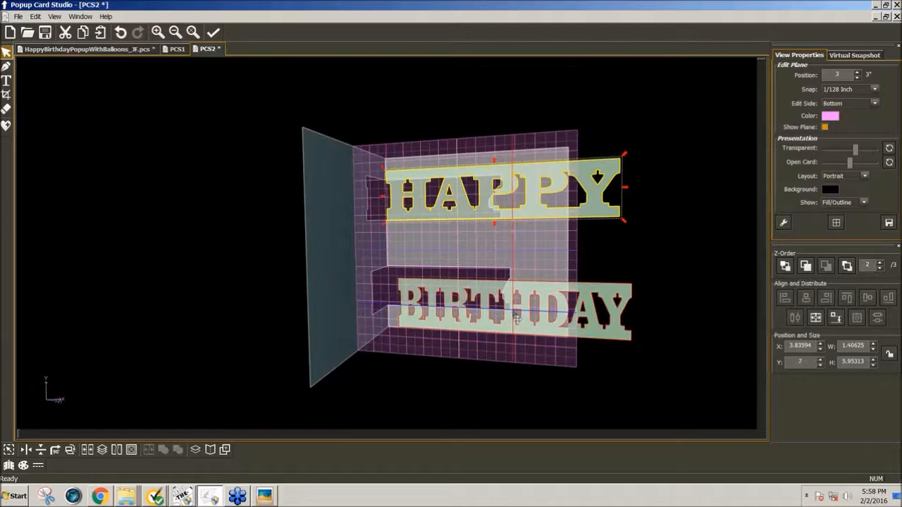
left_click(517, 319)
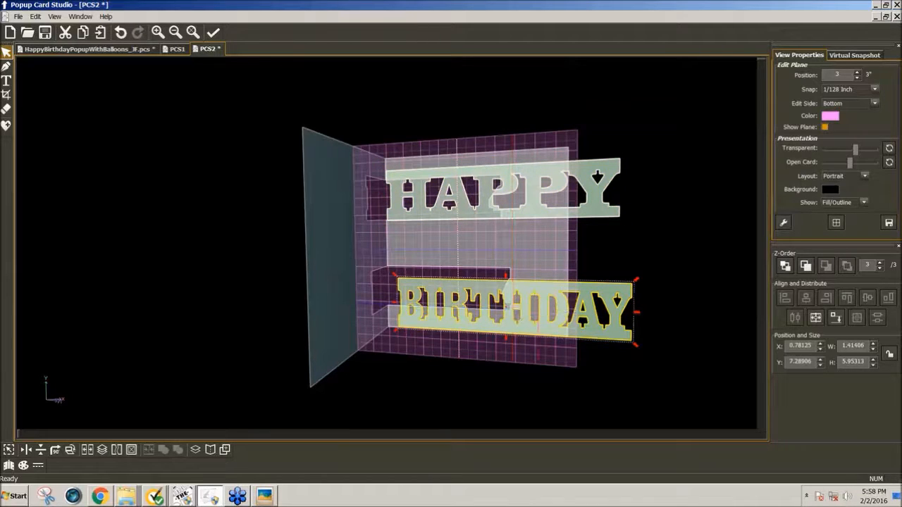
left_click(836, 319)
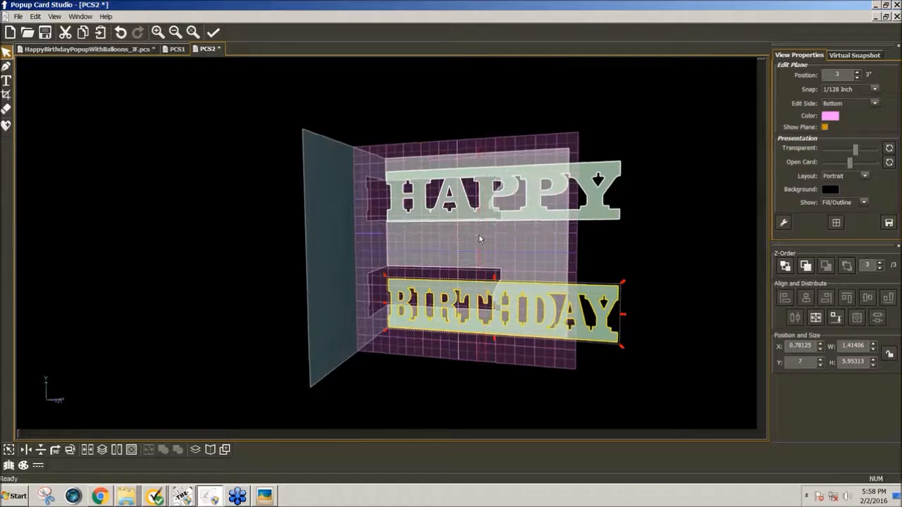
Step: Align BIRTHDAY and HAPPY one after the other to Y 6, so each word starts at the edit plane's edge
left_click_drag(479, 238, 477, 286)
middle_click_drag(477, 285, 493, 260)
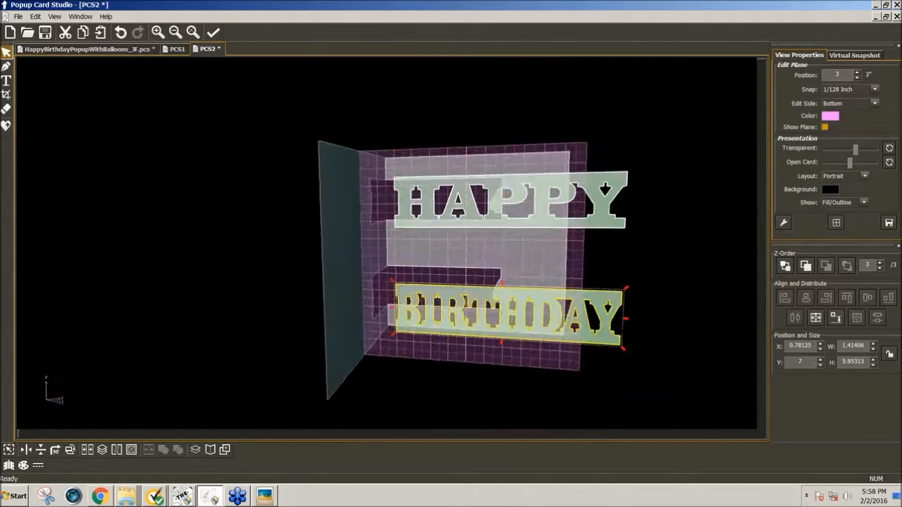
left_click(836, 319)
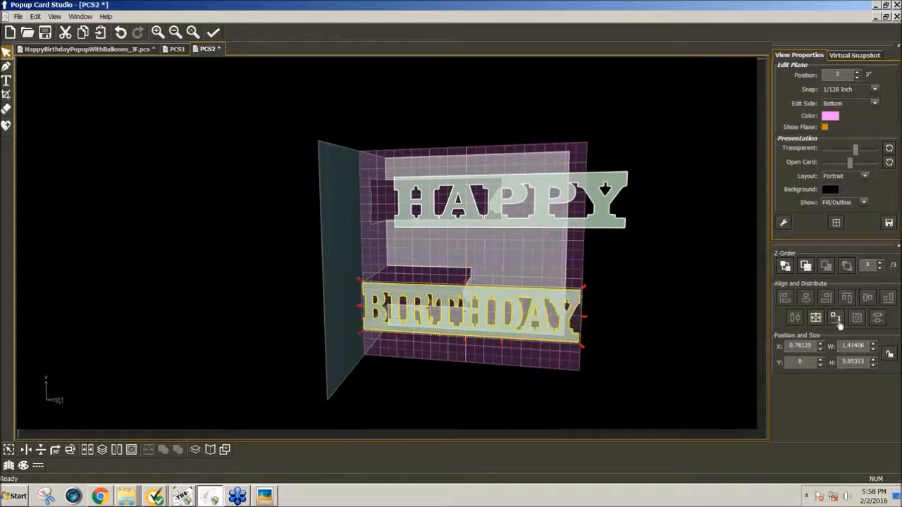
left_click(565, 233)
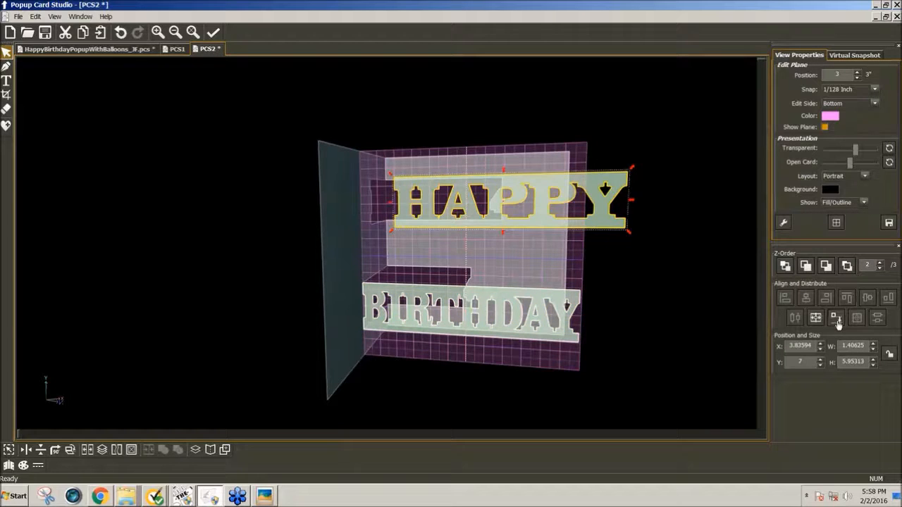
left_click(838, 322)
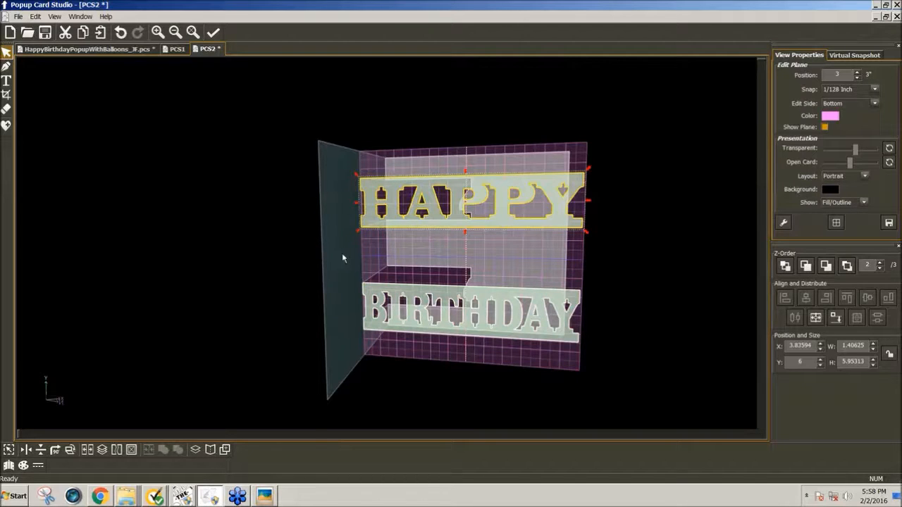
Step: Fold HAPPY and BIRTHDAY individually to the Side Layer (Bottom) with Clip Folded Shapes on, and inspect the folded words from an angle
mouse_move(341, 254)
middle_mouse_down()
mouse_move(36, 238)
mouse_move(218, 253)
mouse_move(341, 244)
middle_mouse_up()
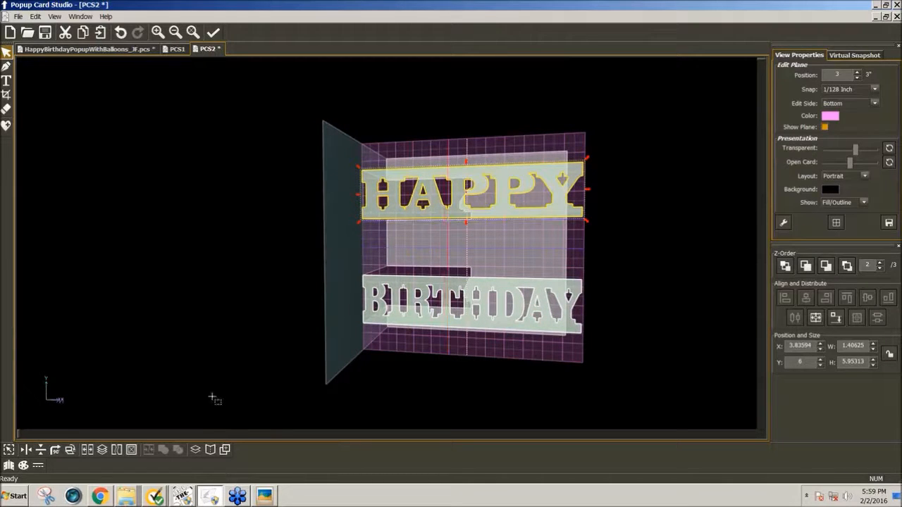
left_click(210, 450)
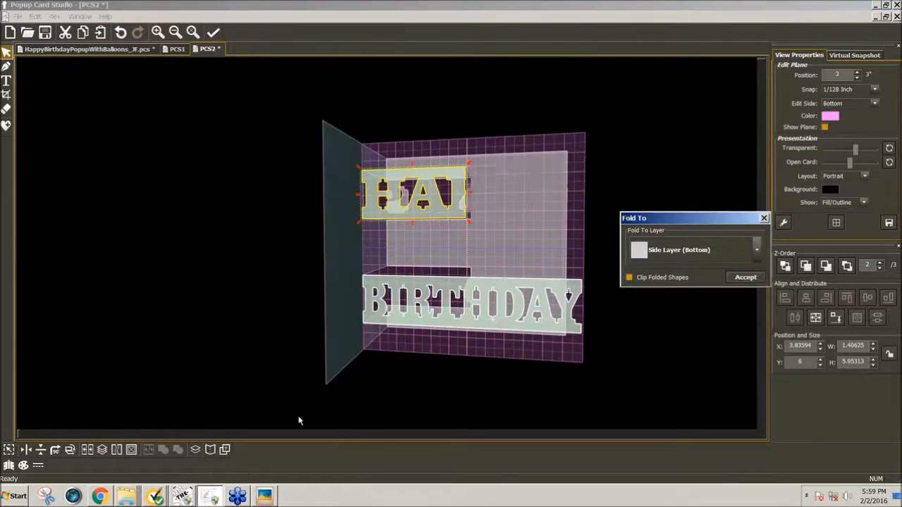
left_click(745, 277)
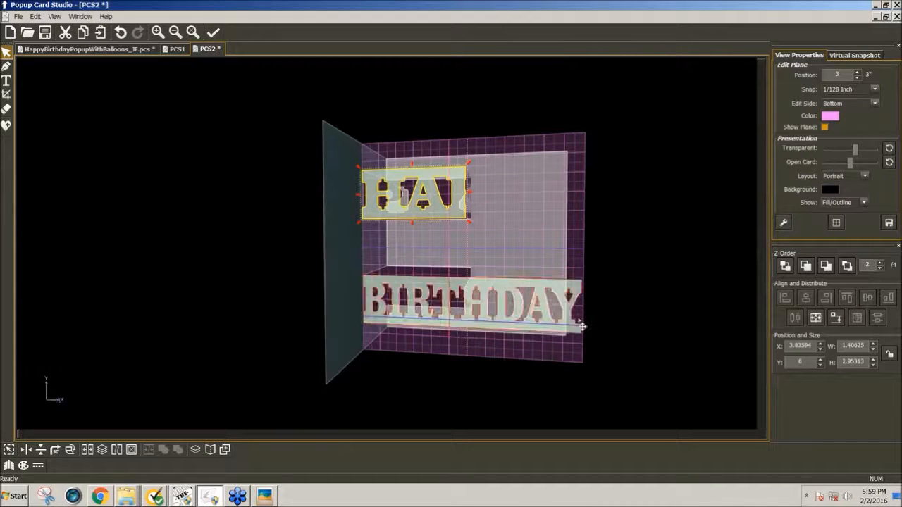
left_click(414, 324)
left_click(210, 450)
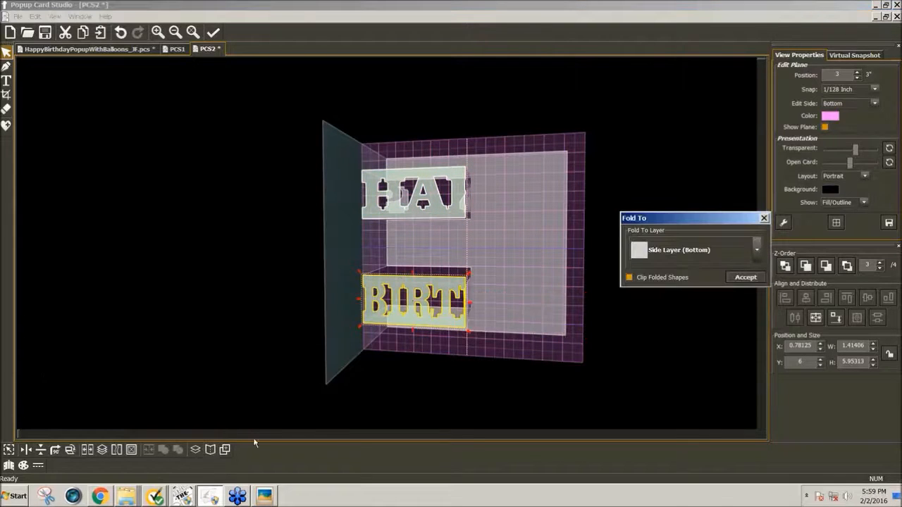
left_click(745, 278)
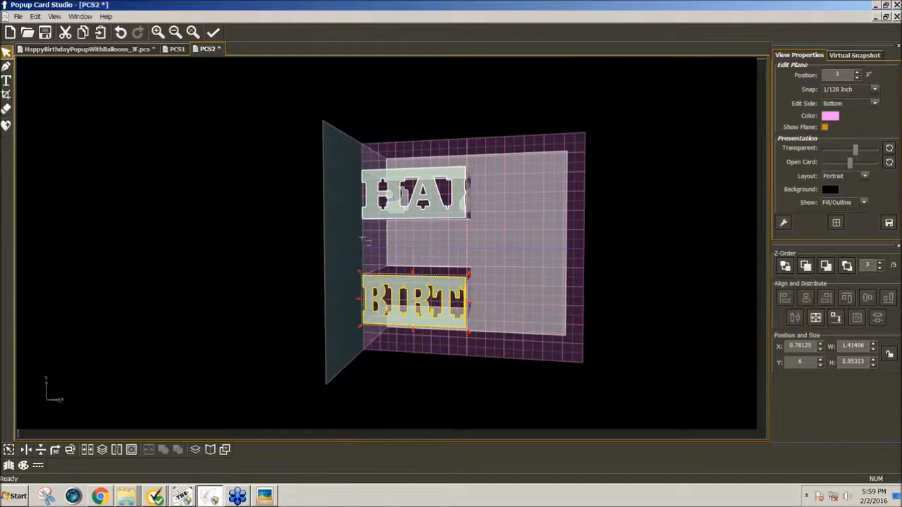
left_click_drag(348, 239, 202, 228)
left_click_drag(515, 229, 518, 251)
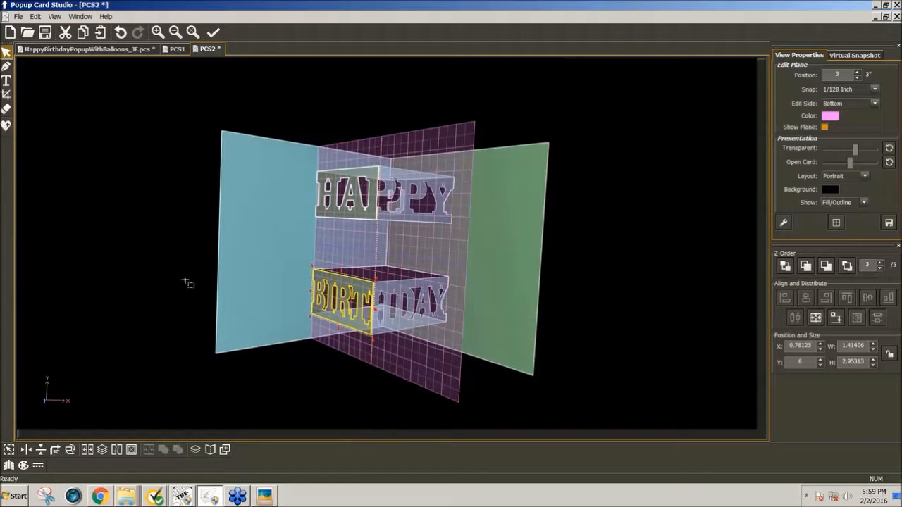
Step: Check the flat cut and fold layout of both folded words in the print preview, and close the preview
left_click_drag(513, 286, 515, 271)
left_click(17, 16)
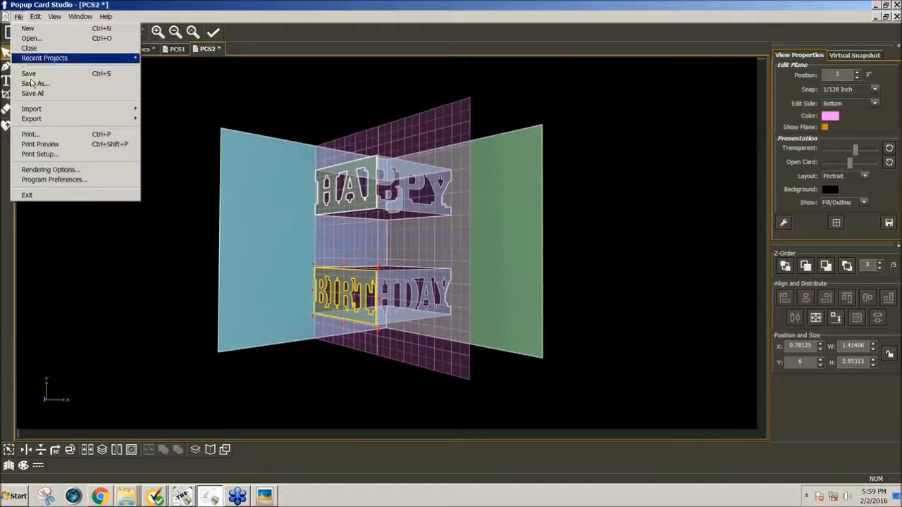
mouse_move(34, 121)
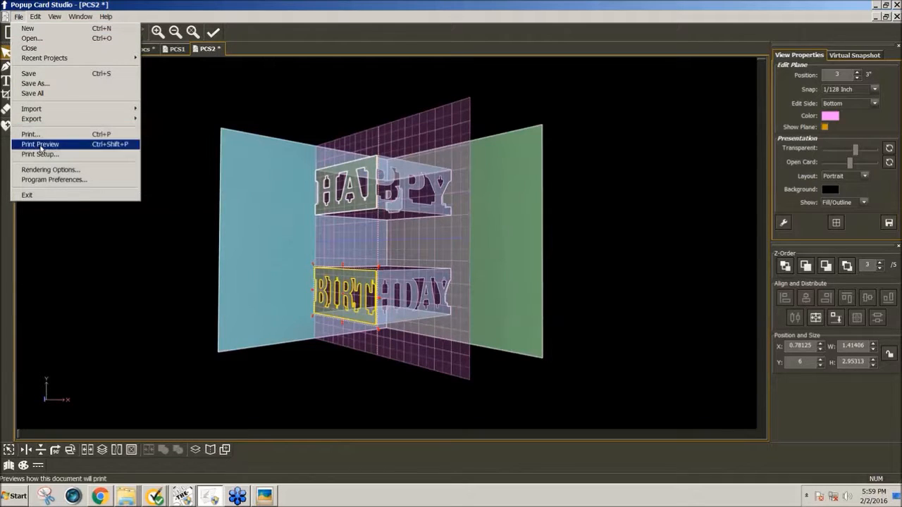
left_click(40, 144)
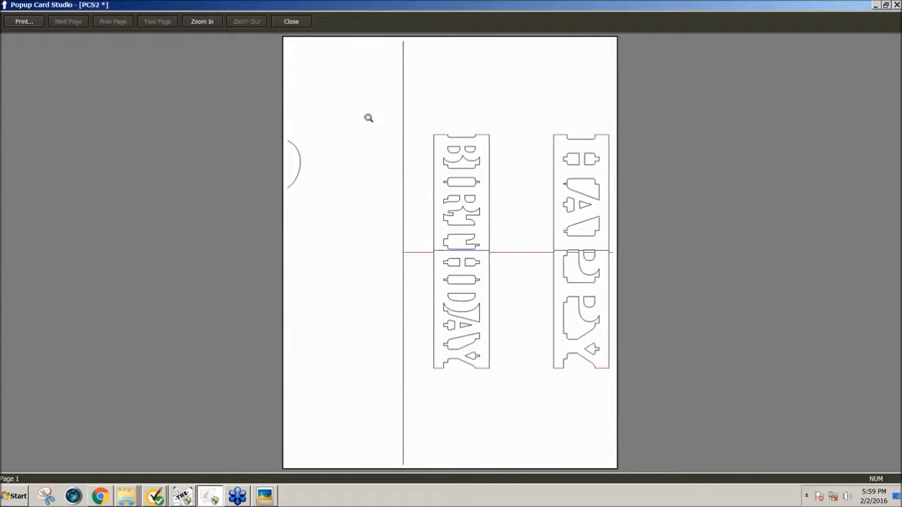
left_click(291, 21)
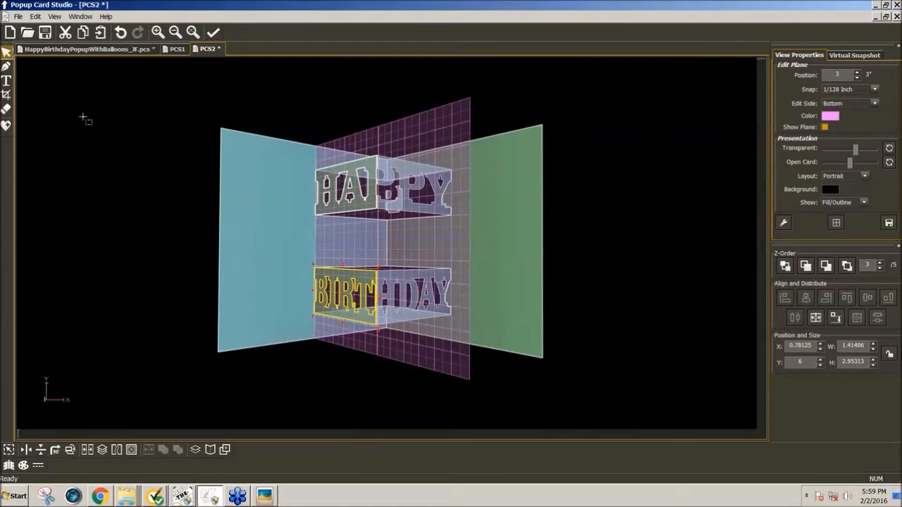
Step: Undo the folds of BIRTHDAY and HAPPY so both words are flat on the edit plane again
left_click(121, 33)
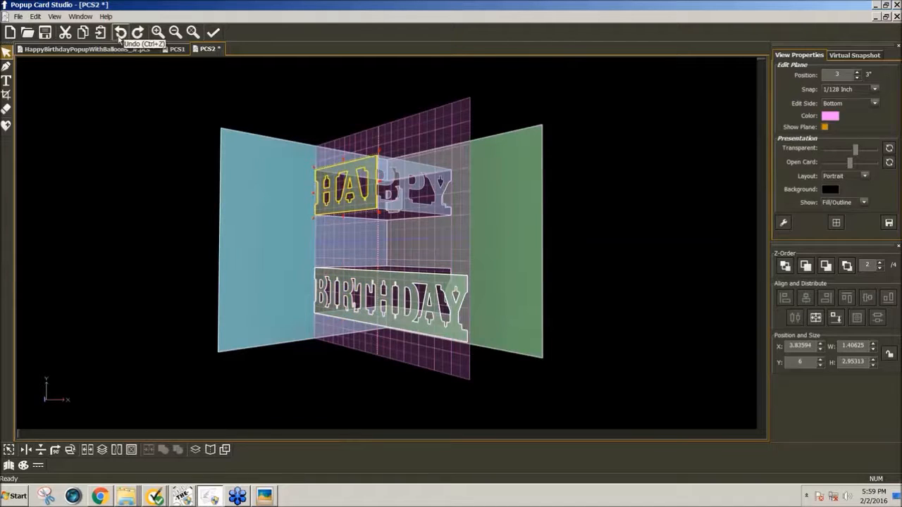
left_click(121, 33)
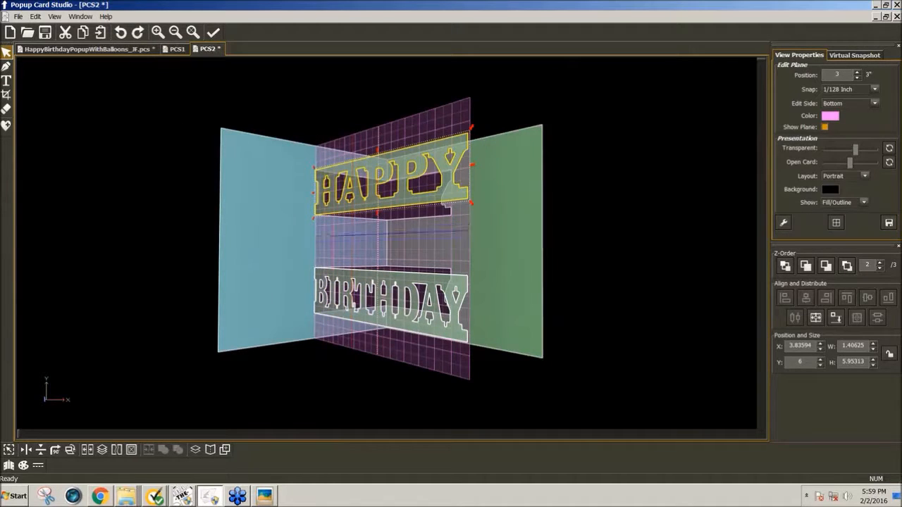
left_click_drag(310, 241, 430, 244)
left_click_drag(307, 243, 311, 254)
middle_click_drag(529, 264, 554, 268)
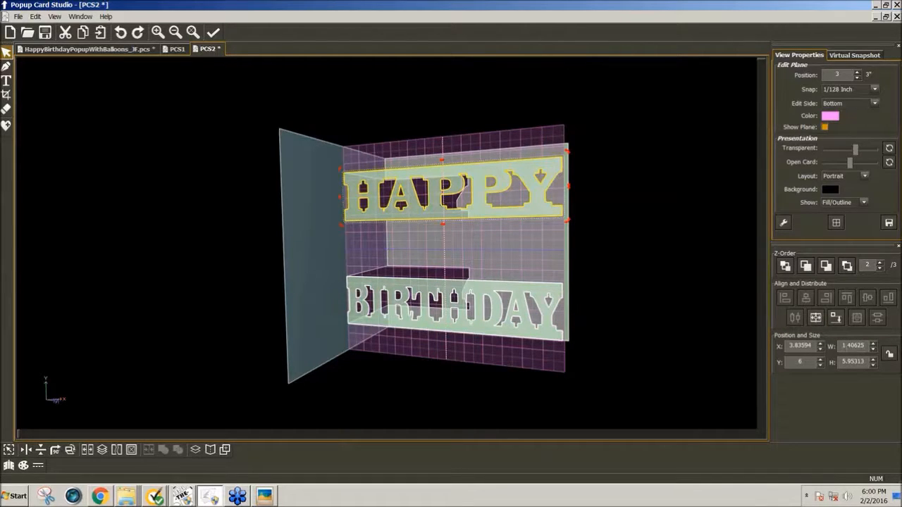
Step: Resize the flat HAPPY piece to a width of 1.5 and a height of 6
double_click(863, 346)
type("2")
key("Return")
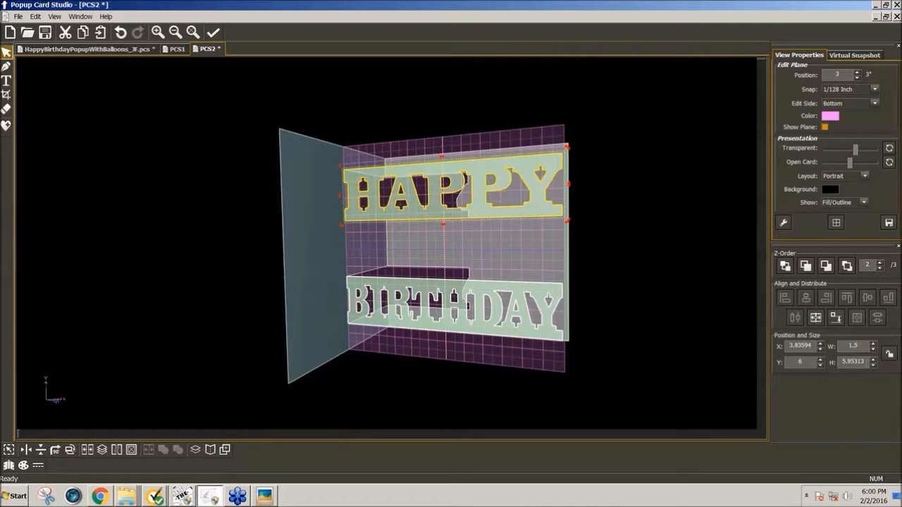
key("Tab")
type("6")
key("Return")
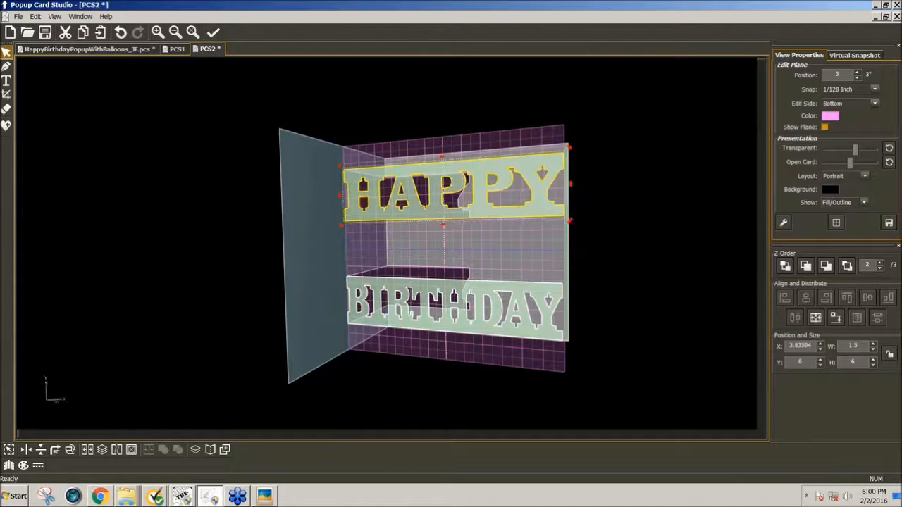
Step: Select the flat BIRTHDAY piece and set its width to 1.5 and its height to 6
left_click(532, 335)
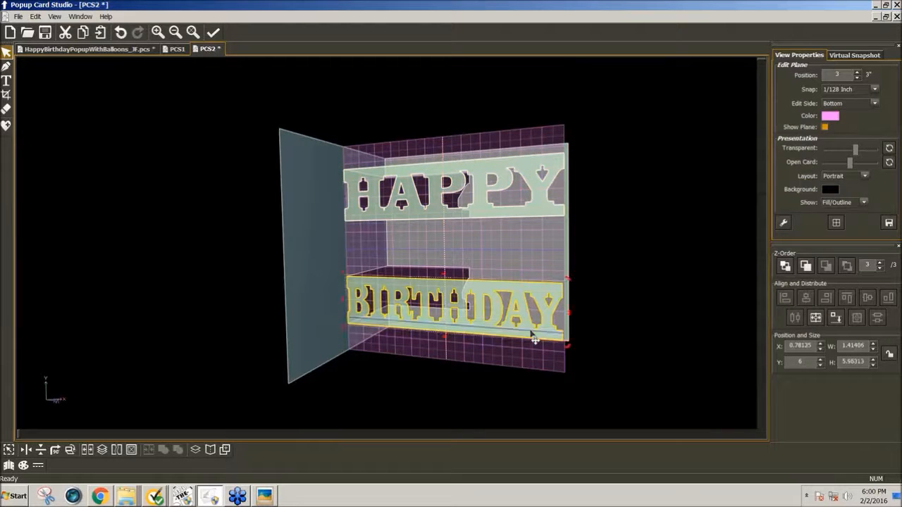
double_click(853, 346)
key("BackSpace")
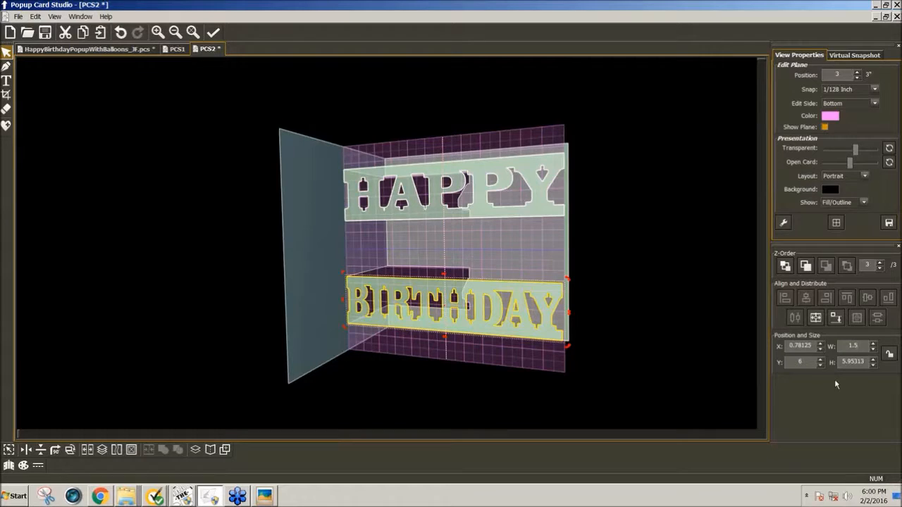
key("Return")
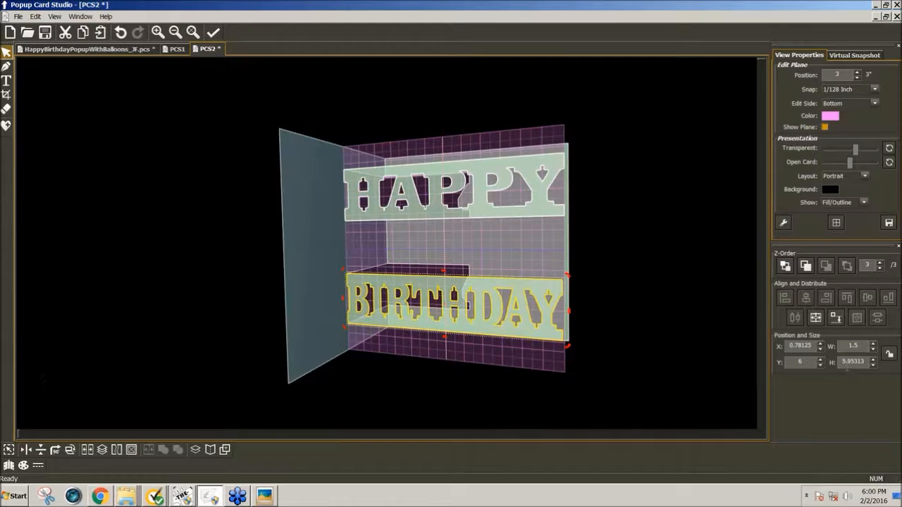
double_click(849, 363)
type("6")
key("Return")
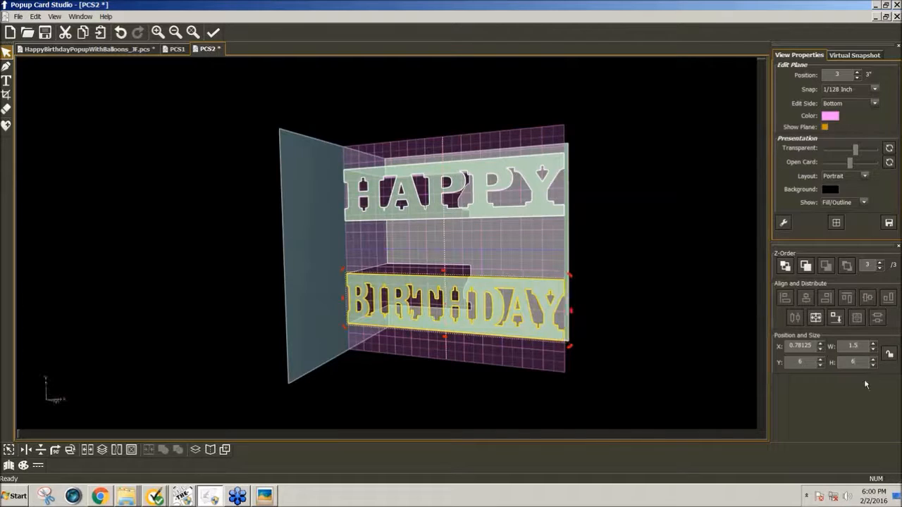
Step: Deselect the words, look at the finished card's photo in Picasa Photo Viewer, and return to Popup Card Studio
left_click(655, 390)
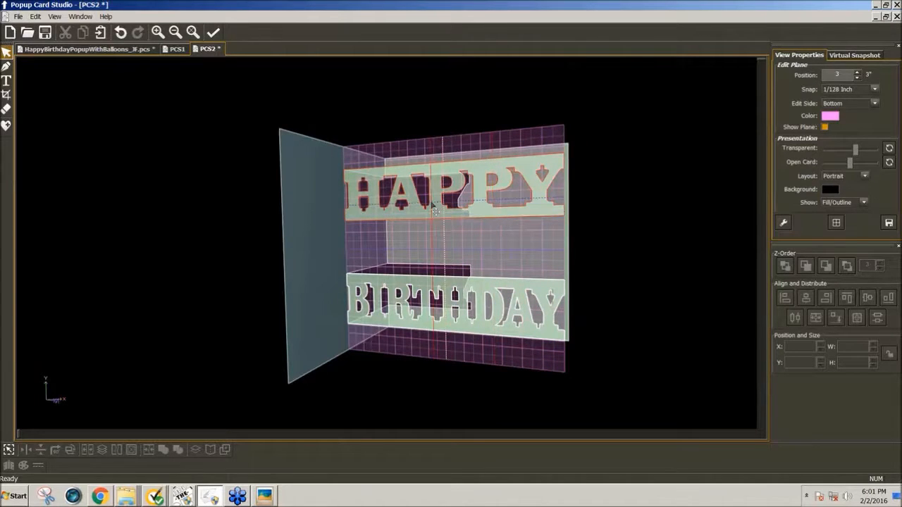
left_click(264, 496)
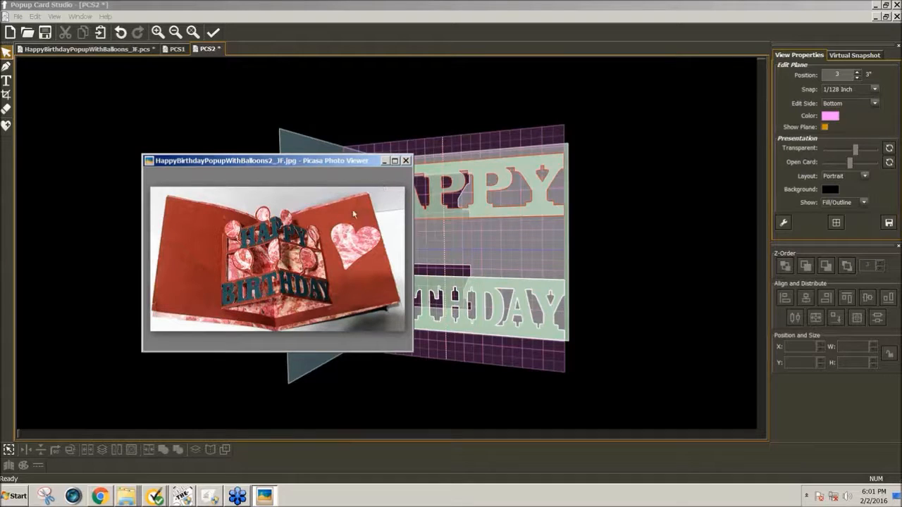
left_click(385, 389)
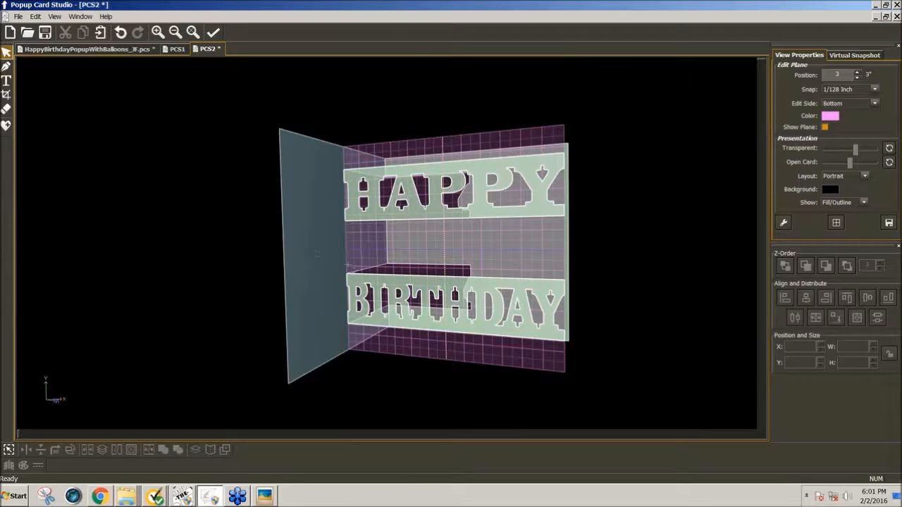
Step: Add BIRTHDAY between the two existing words and HAPPY beside the card, as separate uppercase texts at 5/8 Inch size
left_click(5, 82)
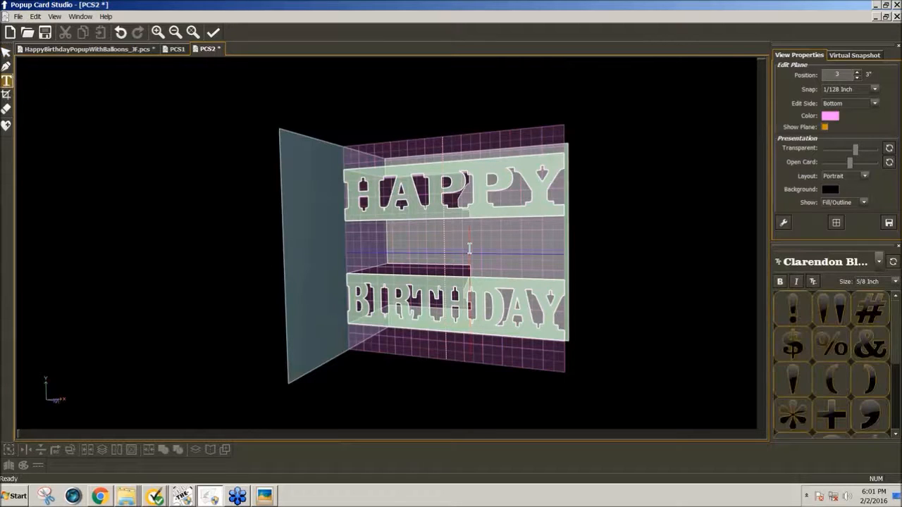
left_click(469, 248)
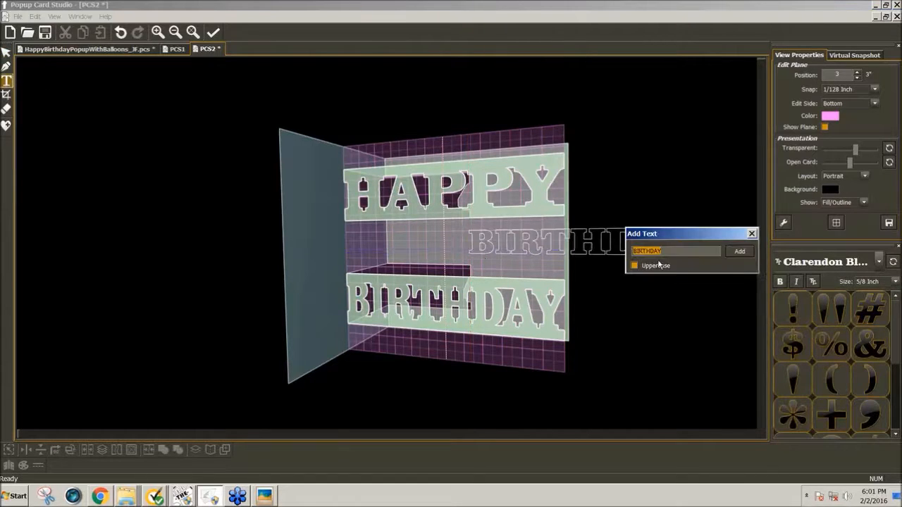
left_click(739, 251)
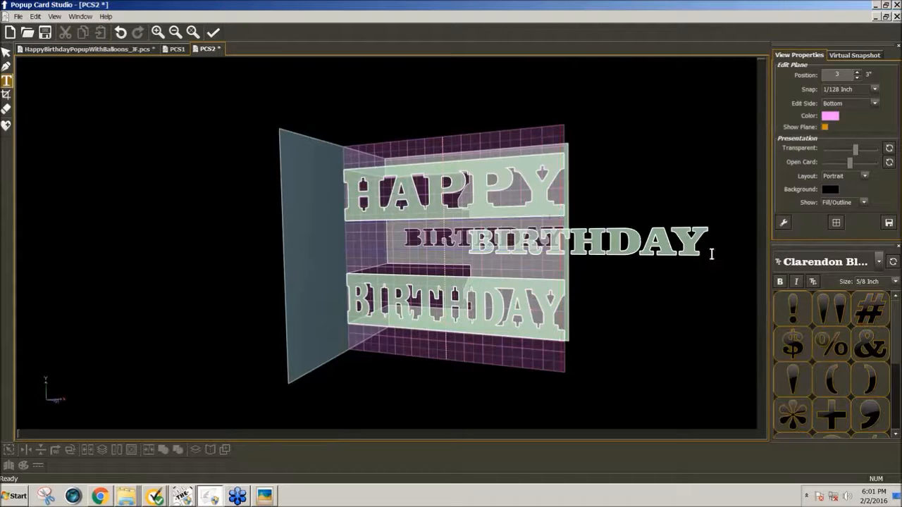
left_click(640, 187)
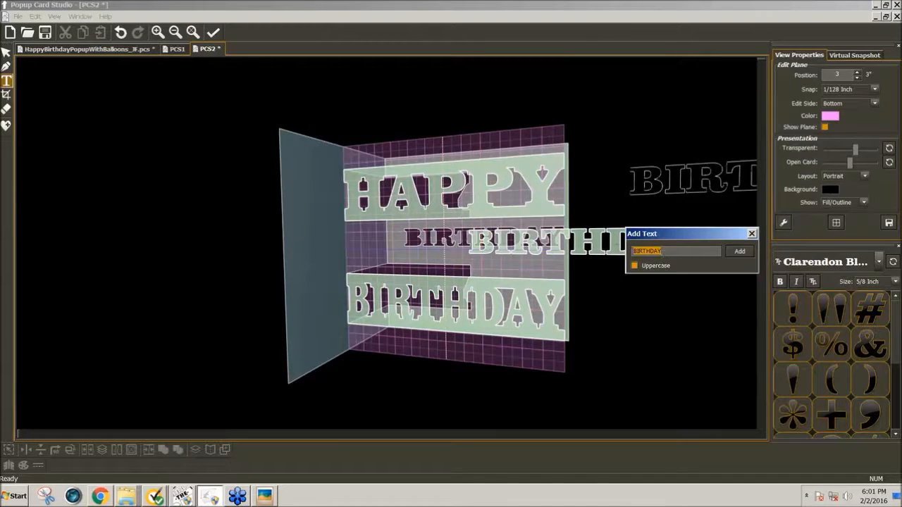
type("HAPPY")
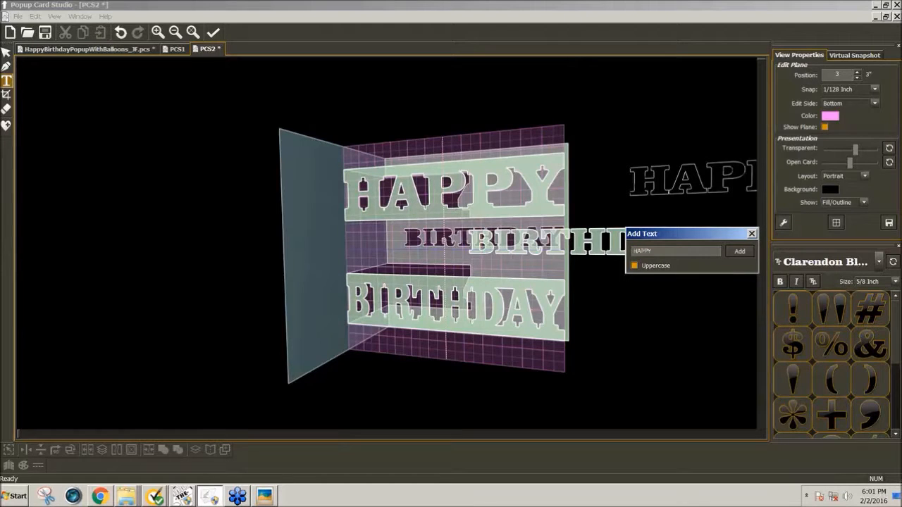
left_click(740, 252)
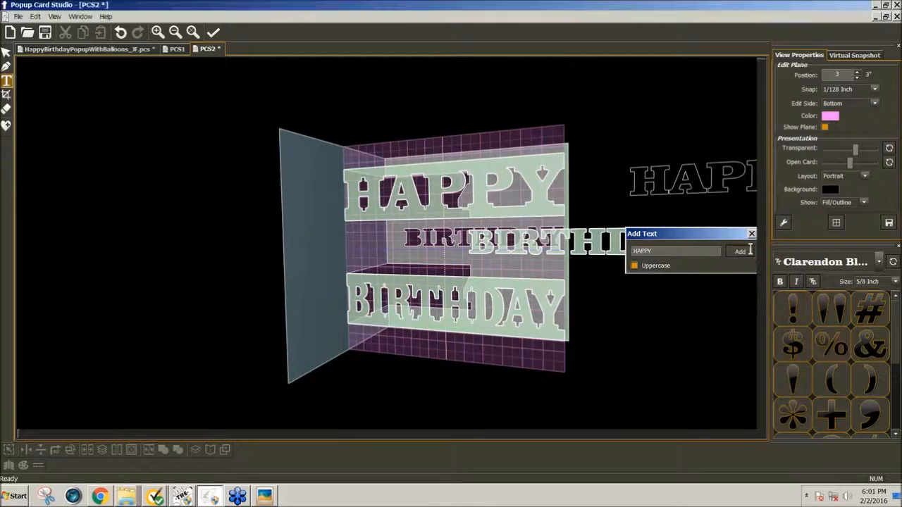
Step: Move the two new words together slightly lower, placing the new BIRTHDAY at about X 2.61, Y 9.28
left_click(7, 52)
left_click(687, 240)
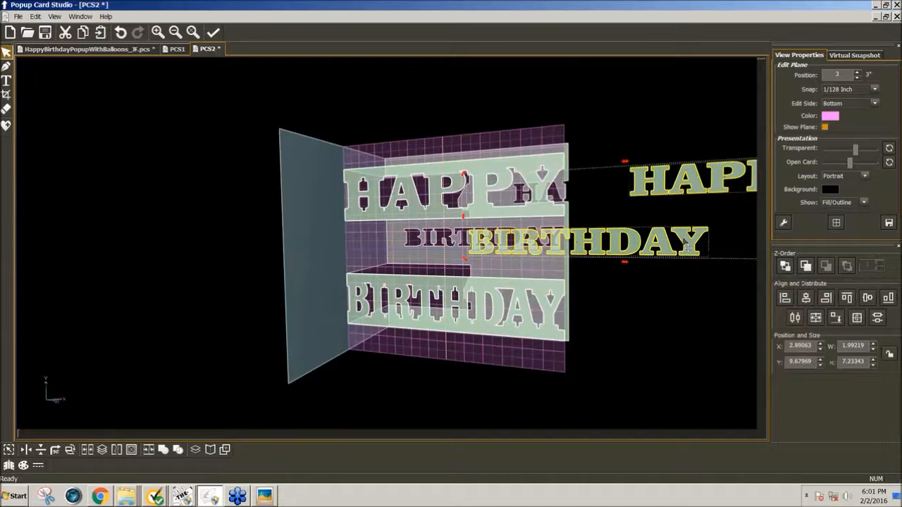
left_click_drag(687, 243, 673, 256)
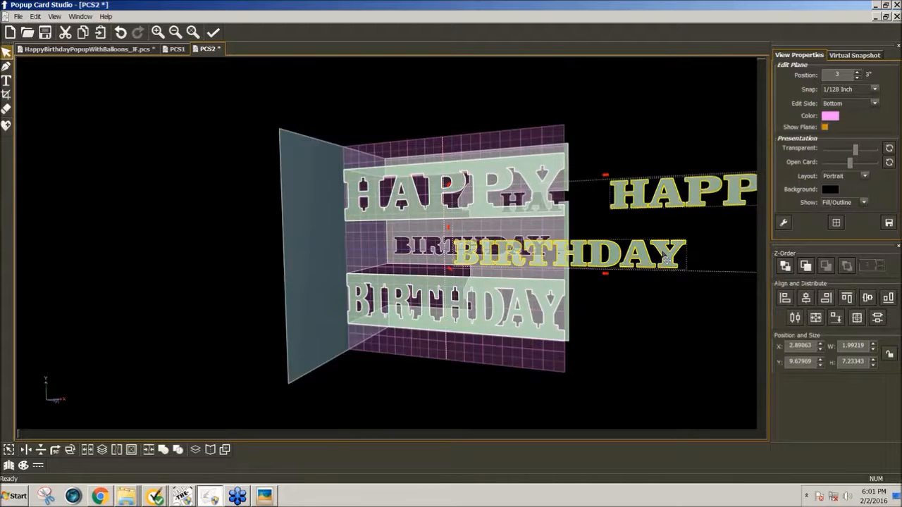
Step: Select the new HAPPY text alone and set its width to 1 and its height to 6
left_click(639, 205)
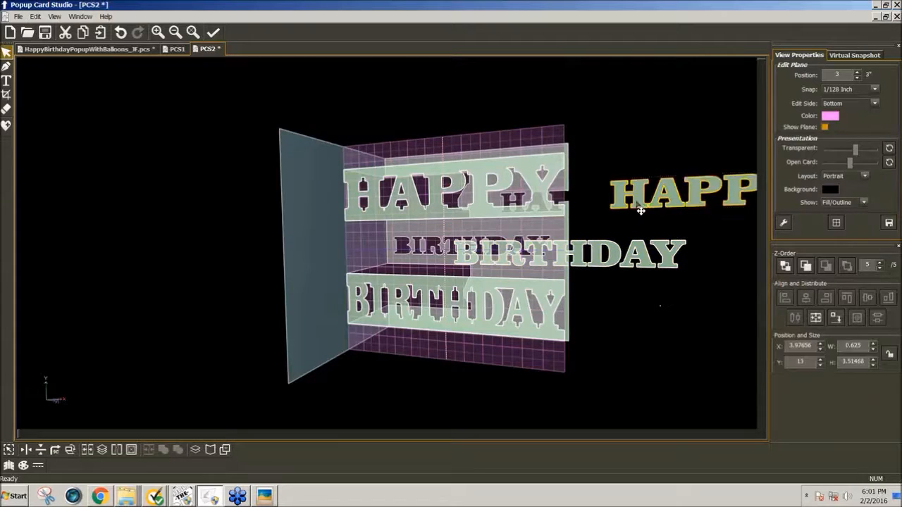
double_click(858, 345)
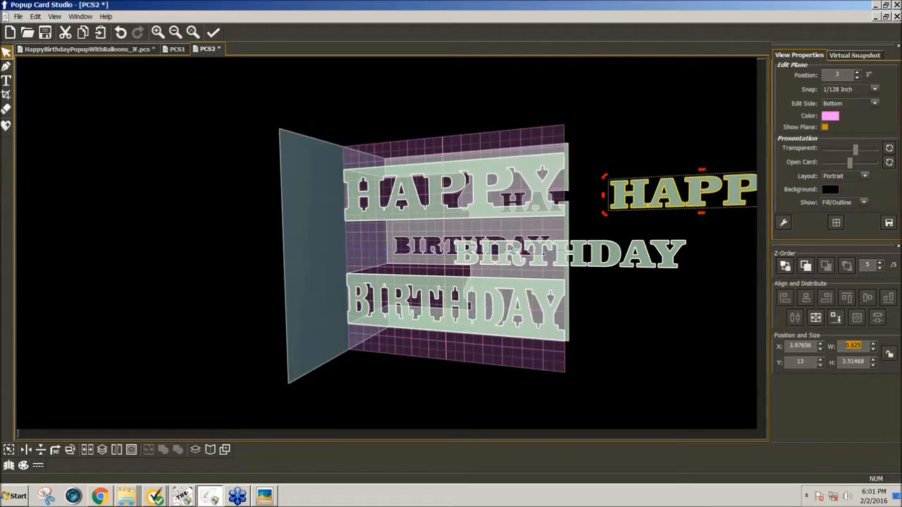
type("4")
left_click_drag(867, 362, 845, 345)
type("1")
key("Return")
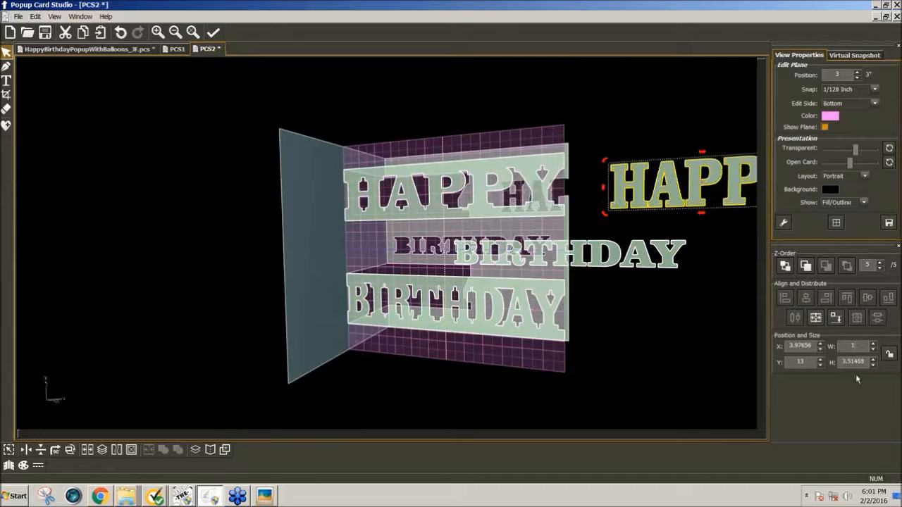
left_click_drag(866, 361, 842, 362)
type("6")
key("Return")
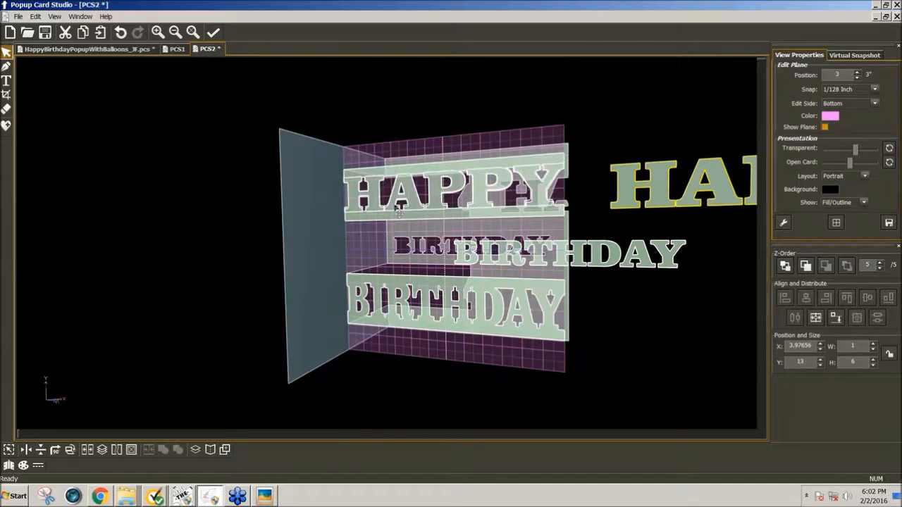
Step: Move the new HAPPY text over the welded HAPPY piece, to about X 4.09, Y 5.99
left_click_drag(399, 212, 399, 209)
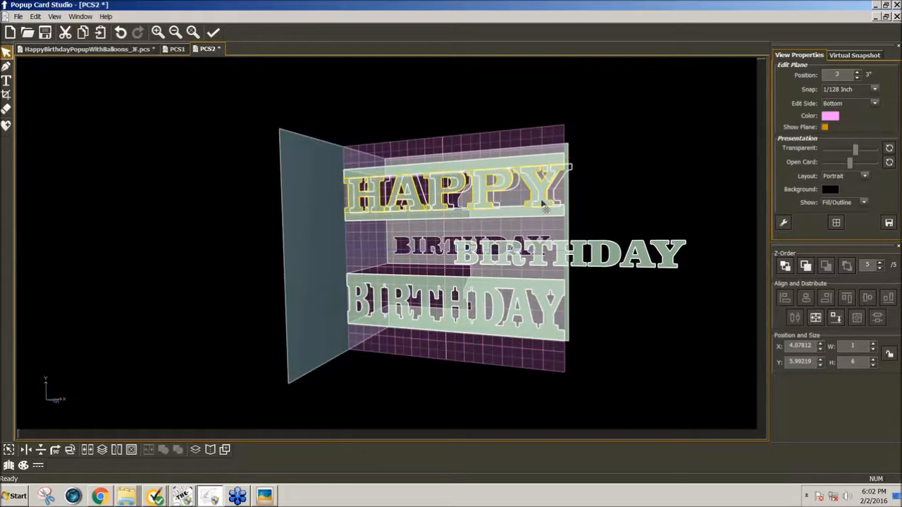
left_click_drag(534, 204, 536, 206)
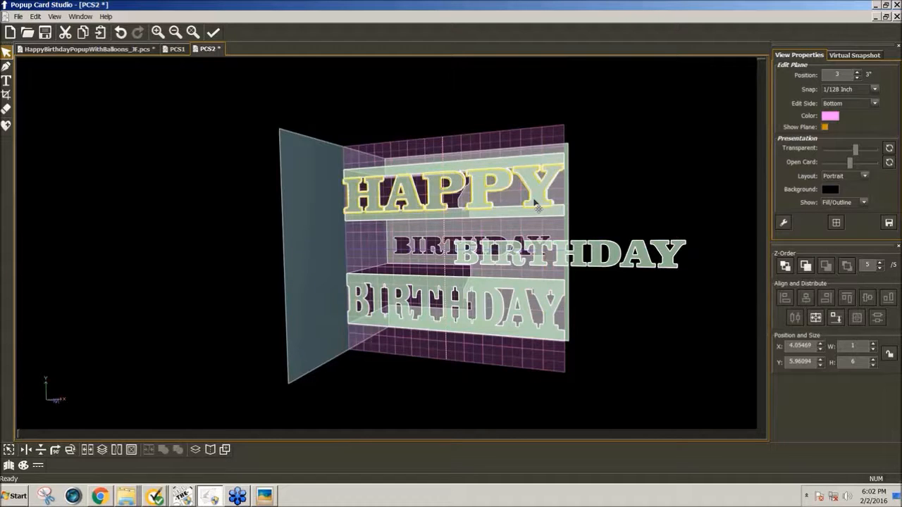
left_click_drag(535, 206, 536, 206)
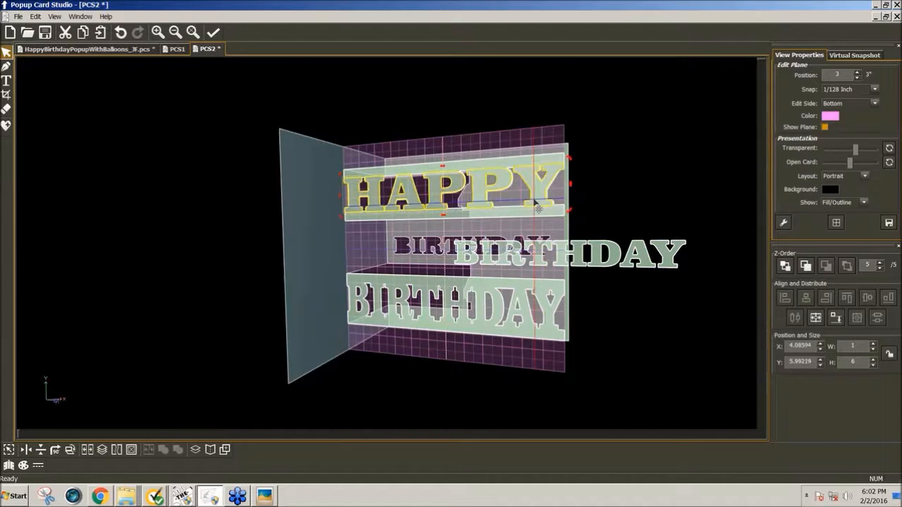
Step: Select the new BIRTHDAY text and set its width to 1 and its height to 6
left_click(584, 261)
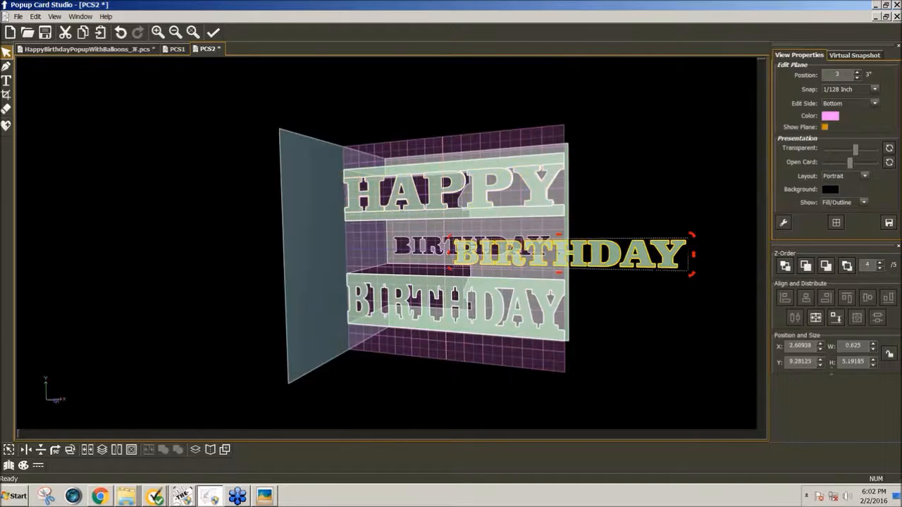
left_click_drag(864, 345, 832, 345)
type("1")
left_click_drag(865, 362, 826, 361)
double_click(854, 346)
type("1")
key("Return")
double_click(860, 360)
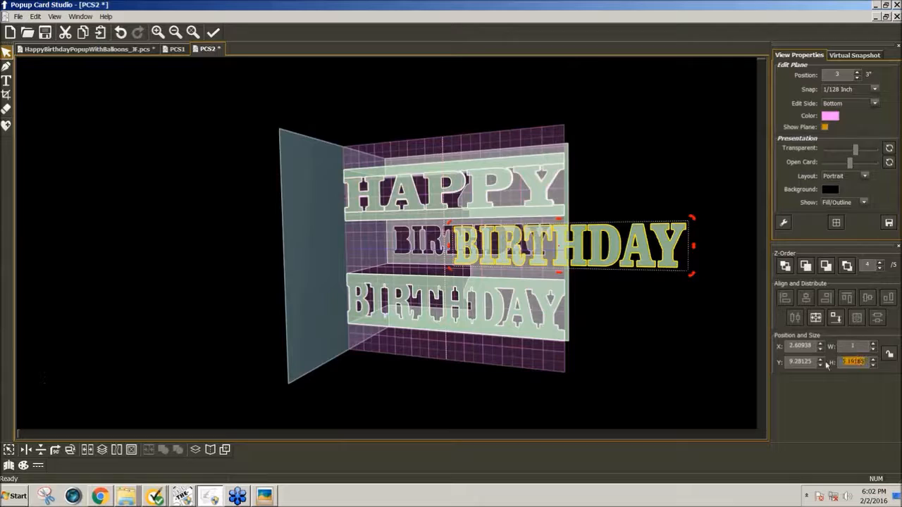
type("6")
key("Return")
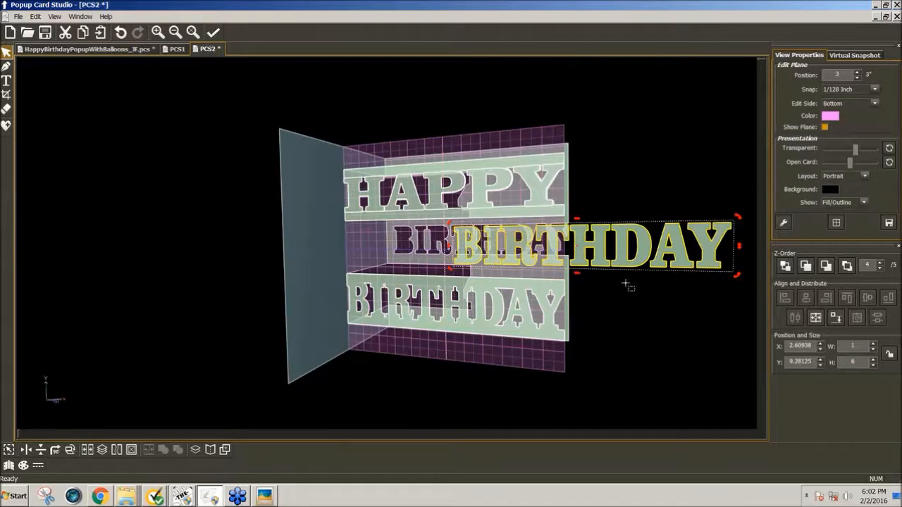
Step: Place the new HAPPY text directly above BIRTHDAY at X 3.72, Y 9.28, and copy both words onto the Balloons.mtc mat in Make The Cut
left_click_drag(546, 218, 694, 217)
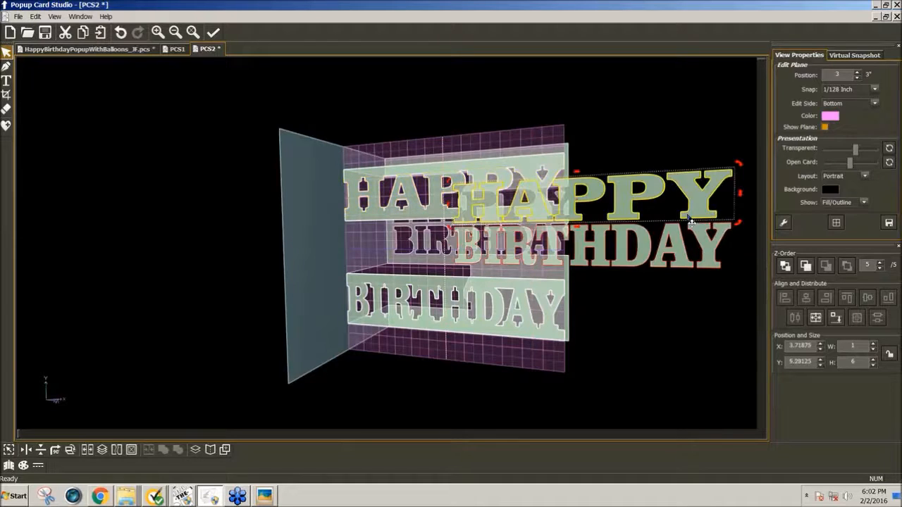
left_click(644, 266, "shift")
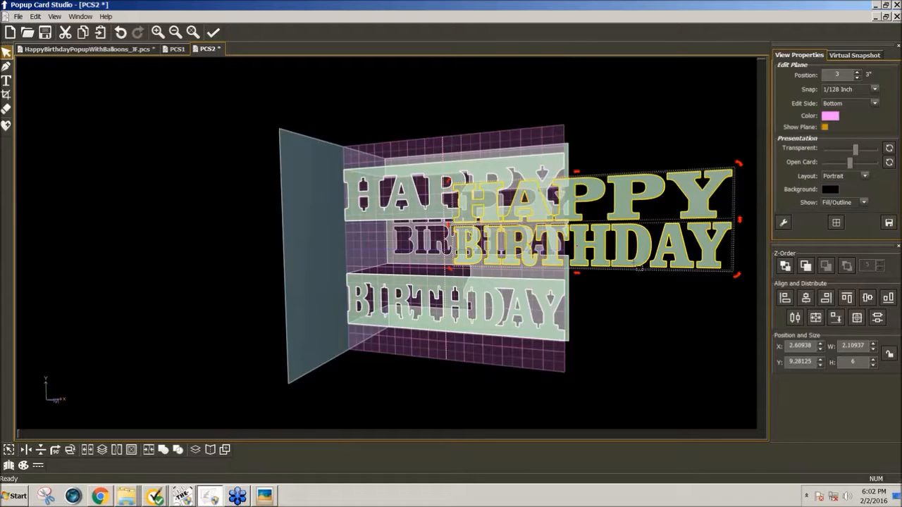
left_click(183, 496)
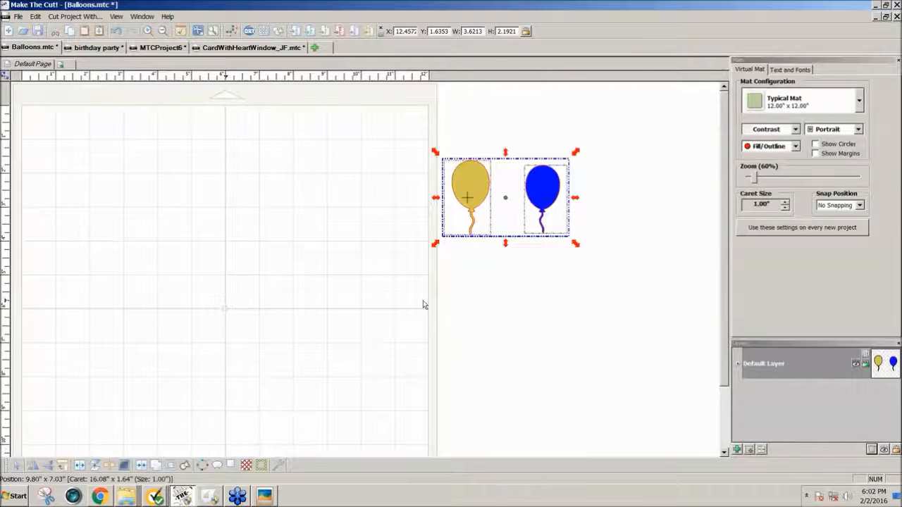
left_click(110, 161)
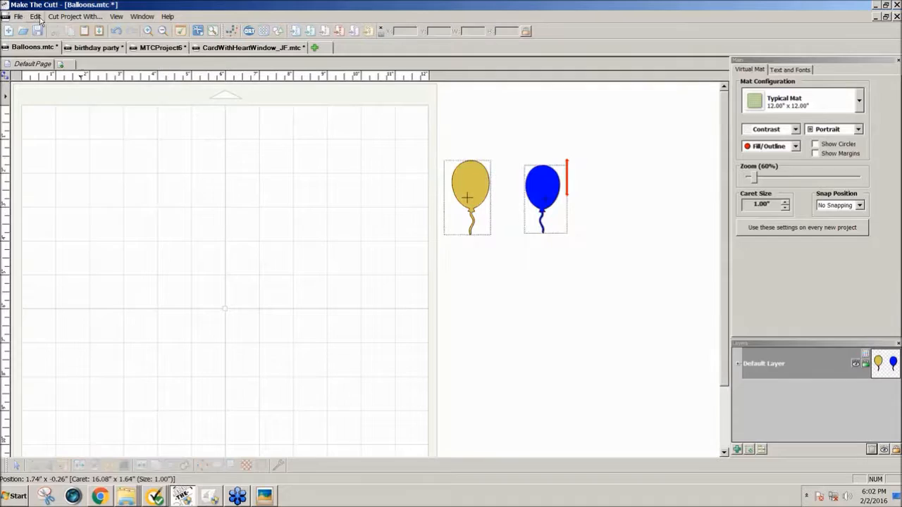
left_click(35, 16)
left_click(56, 86)
left_click_drag(623, 277, 267, 267)
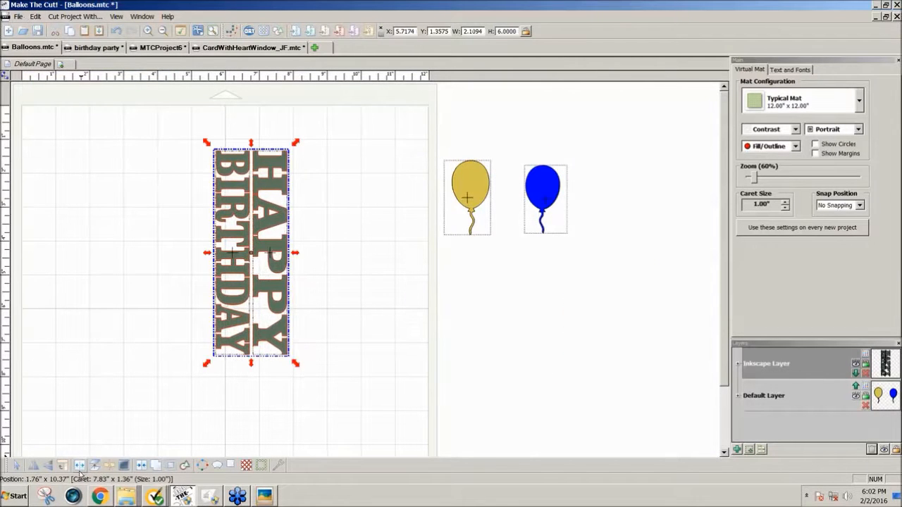
Step: Rotate the pasted words in 90 degree turns until they read horizontally and move them below the balloons, to X 12.19, Y 4.23
left_click(63, 466)
left_click(64, 466)
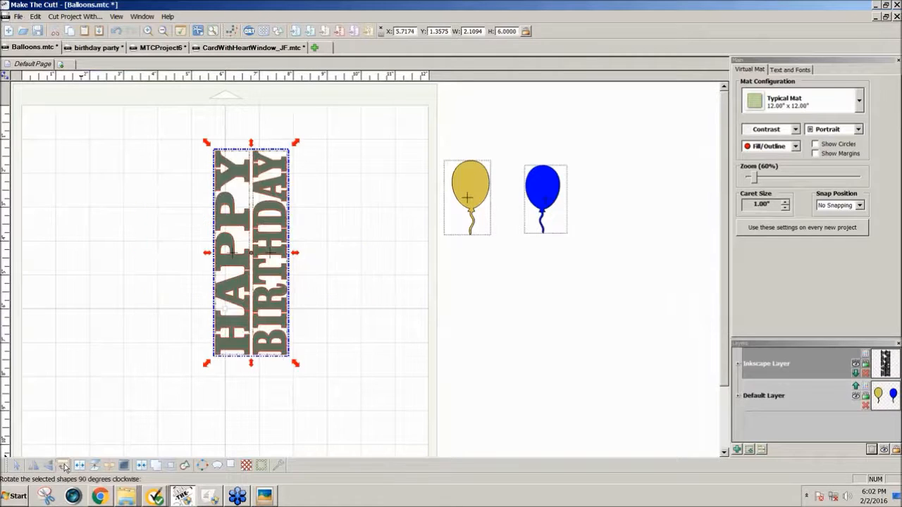
left_click(63, 467)
left_click_drag(256, 293, 543, 325)
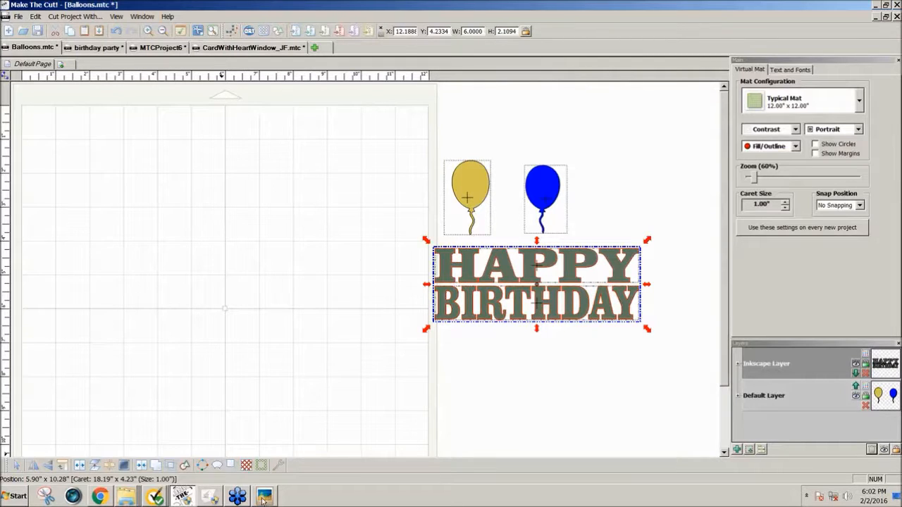
Step: Switch back to Popup Card Studio and move the two new words off the card beside its back panel, to X 1.73, Y -5.59
mouse_move(264, 499)
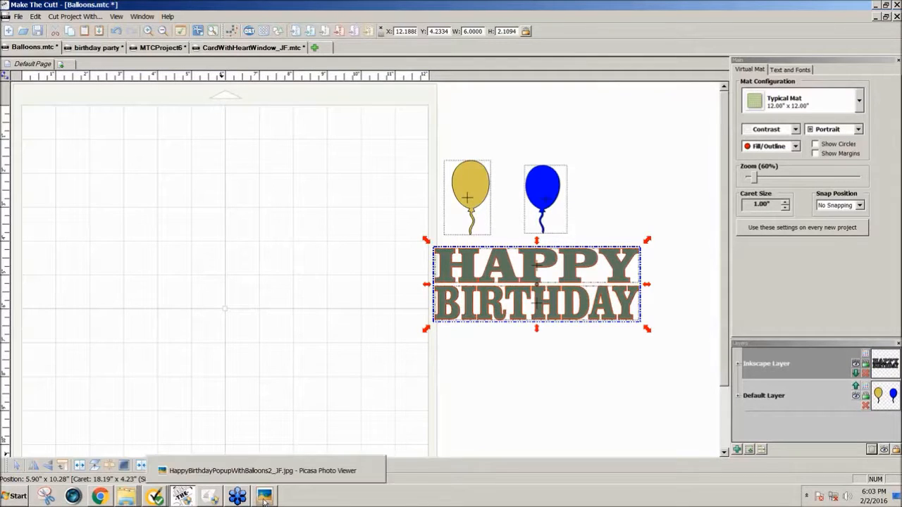
left_click(209, 497)
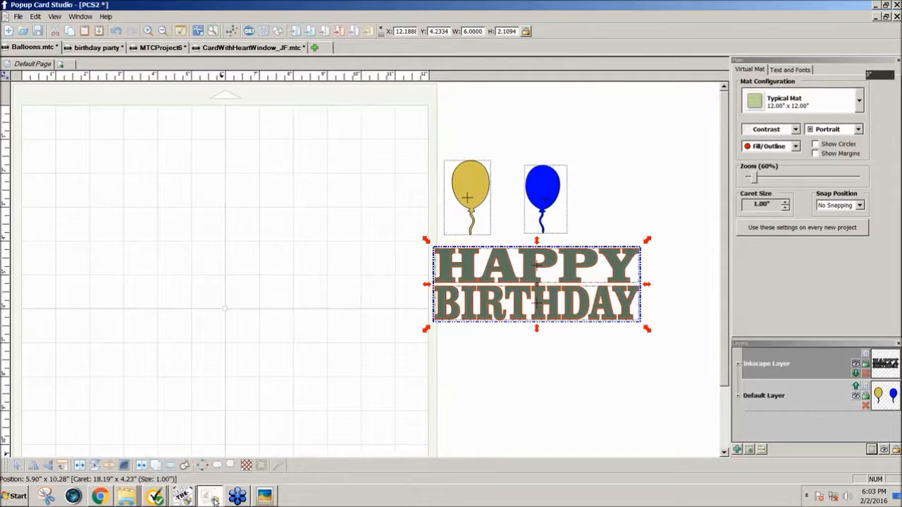
left_click_drag(657, 270, 704, 324)
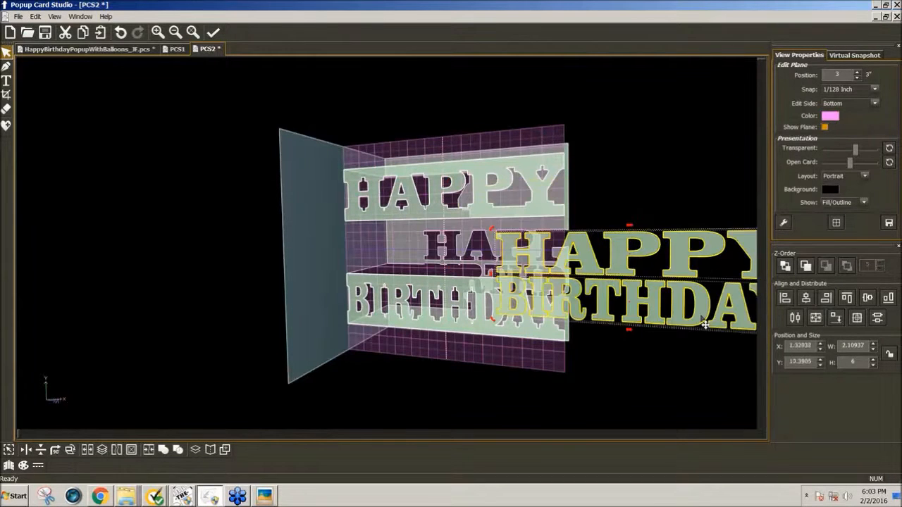
left_click_drag(678, 319, 169, 285)
left_click(308, 331)
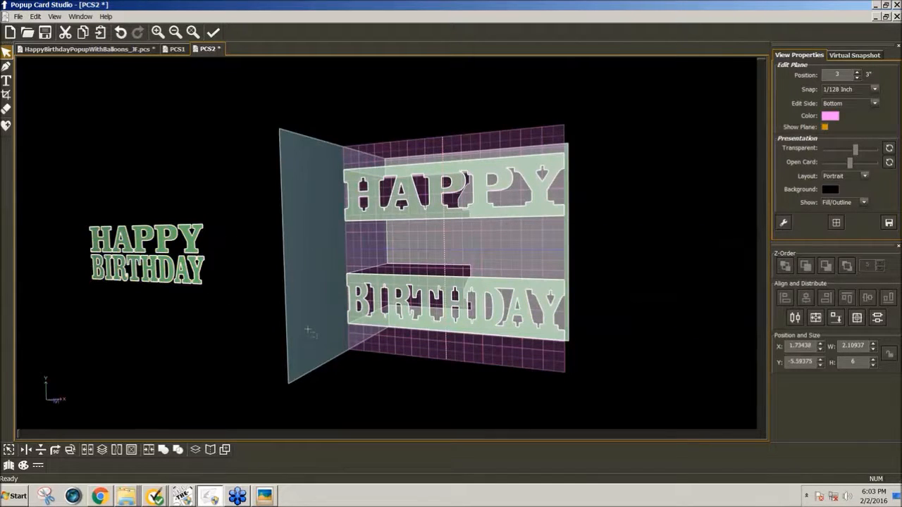
Step: Delete the stray blue balloon lying outside the card
left_click_drag(310, 329, 423, 410)
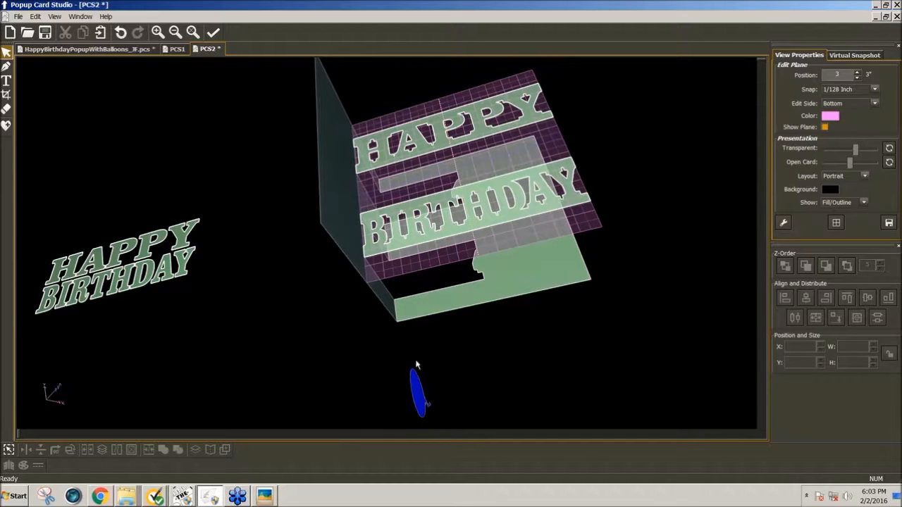
left_click(424, 411)
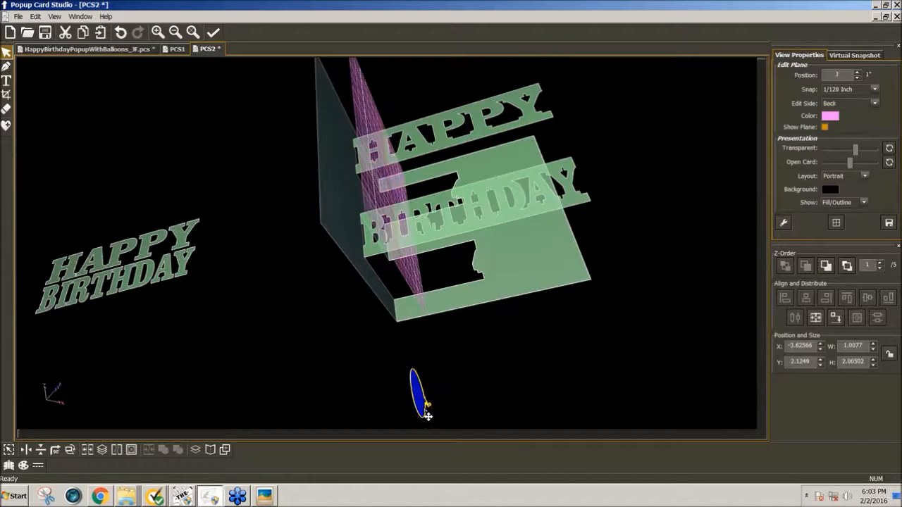
left_click_drag(124, 261, 187, 287)
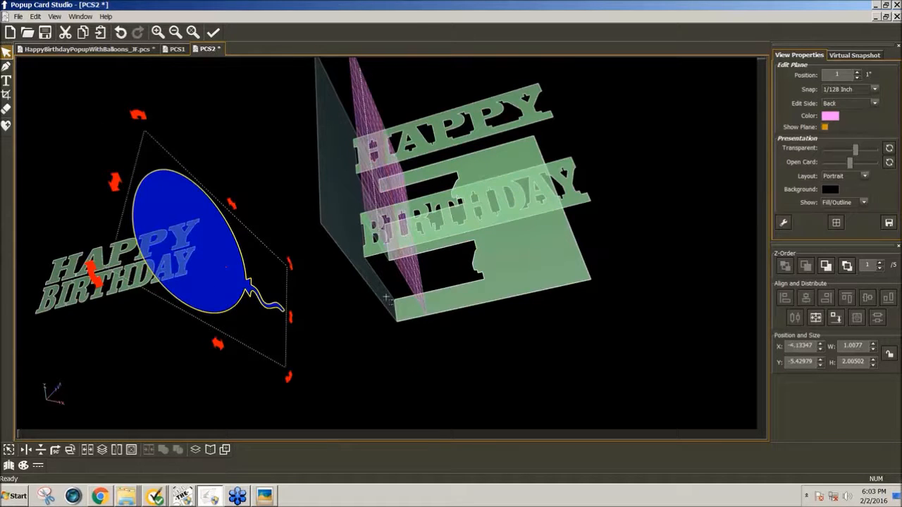
key("Delete")
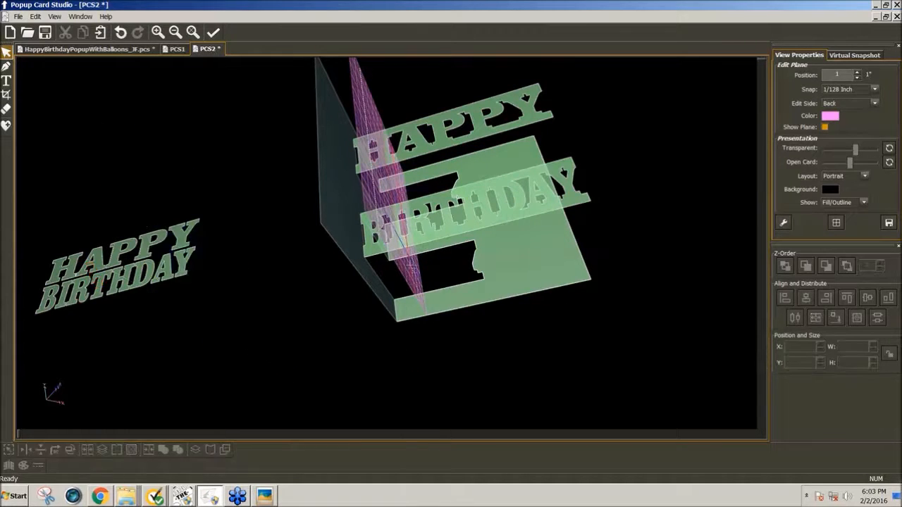
Step: Examine the HAPPY and BIRTHDAY strips from several angles, with the edit plane on the back and bottom sides
middle_click_drag(494, 269, 498, 345)
middle_click_drag(356, 221, 536, 228)
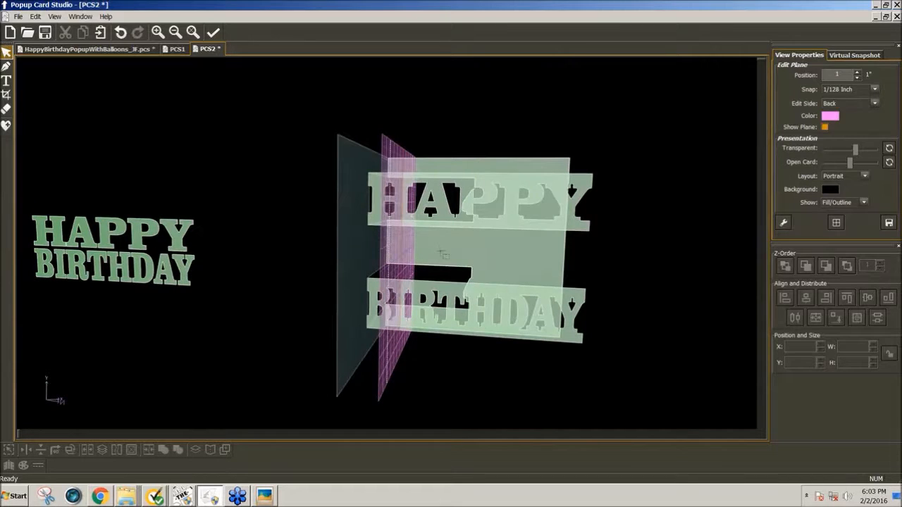
middle_click_drag(348, 231, 260, 219)
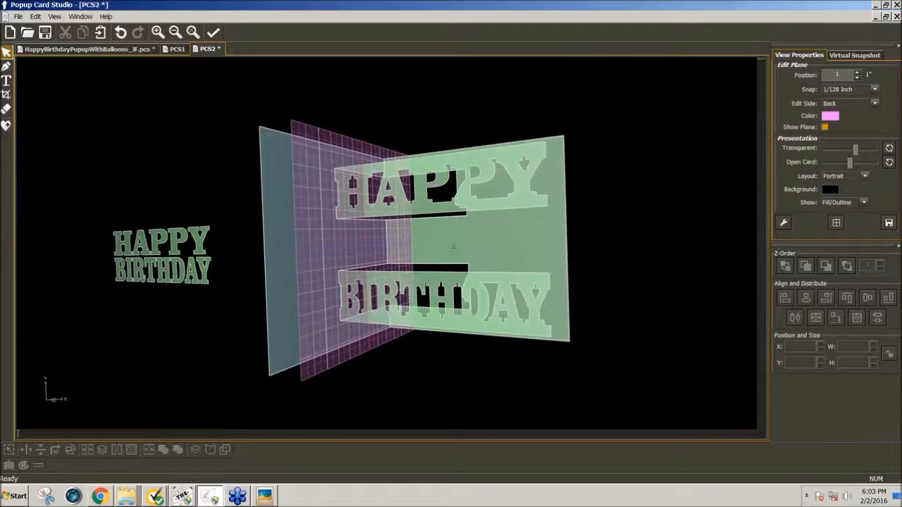
middle_click_drag(452, 243, 533, 253)
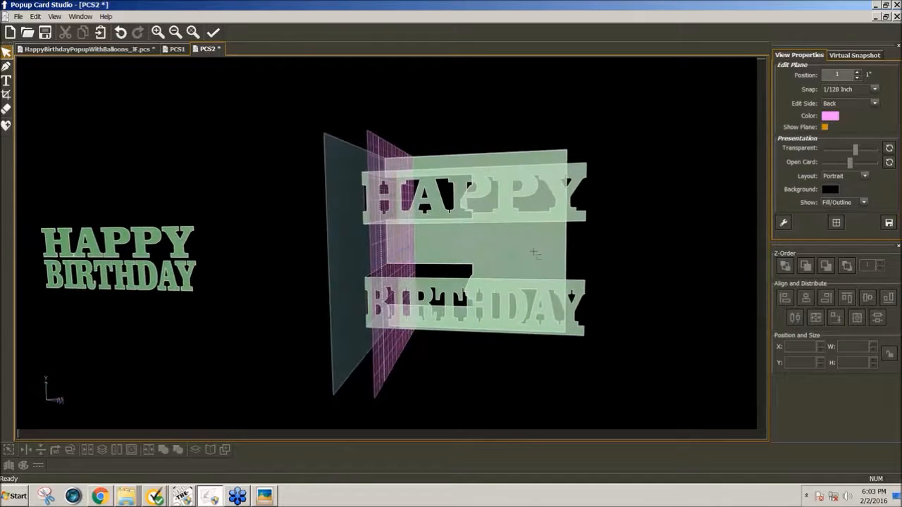
double_click(534, 252)
key("Tab")
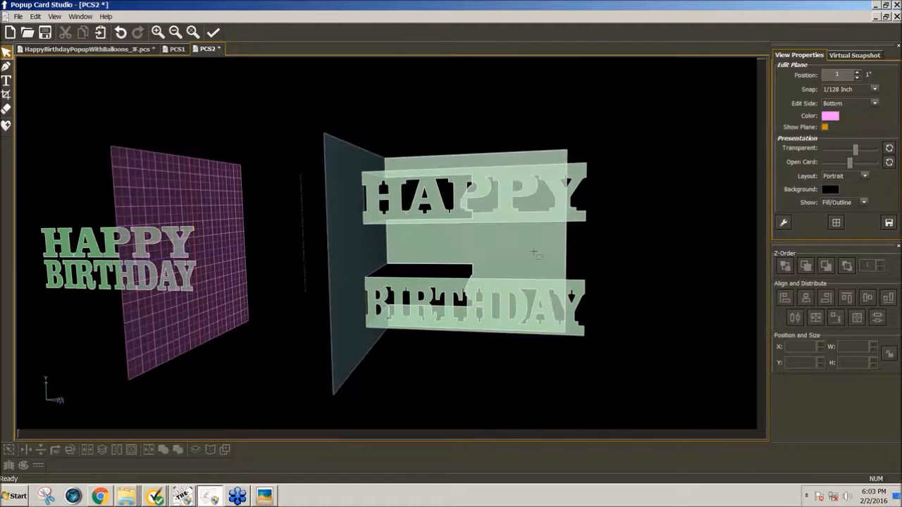
middle_click_drag(451, 250, 493, 256)
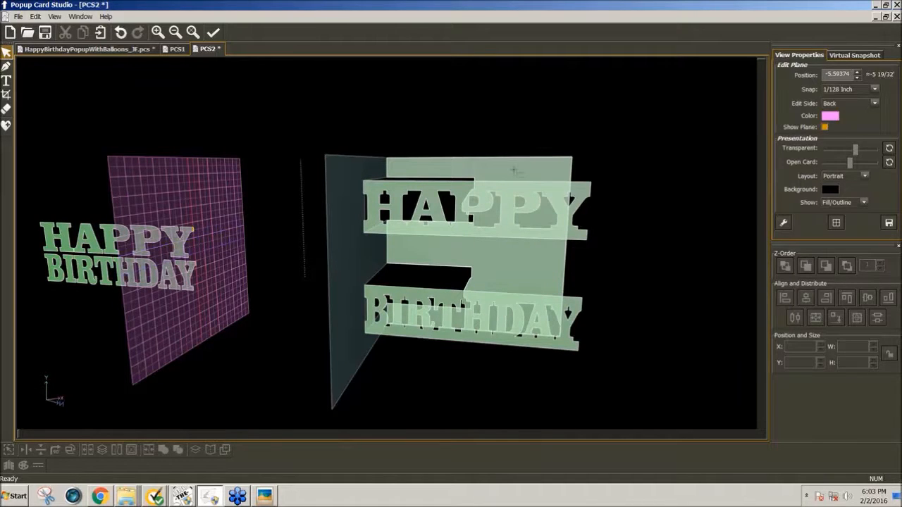
middle_click_drag(517, 172, 510, 167)
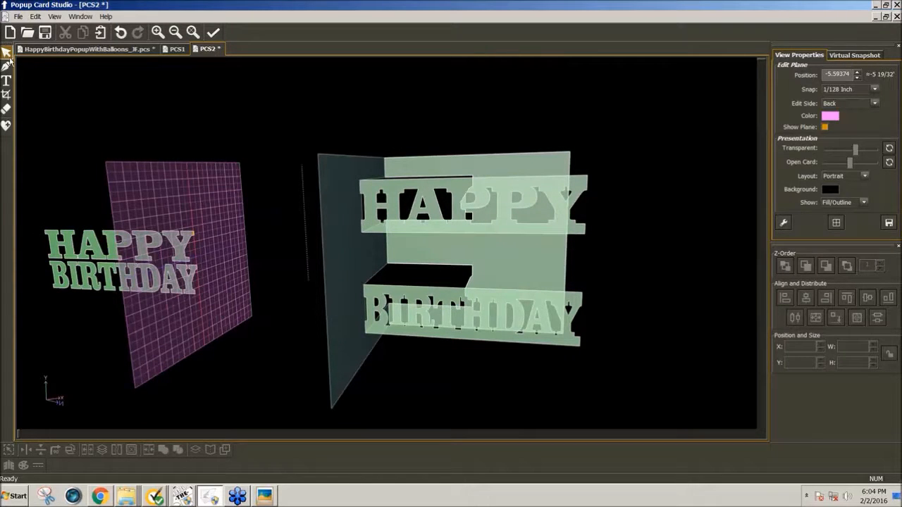
Step: Move the welded HAPPY strip closer to BIRTHDAY, to X 3.44, and realign both lettering strips at Y 6
left_click(7, 55)
left_click(439, 229)
left_click(440, 230)
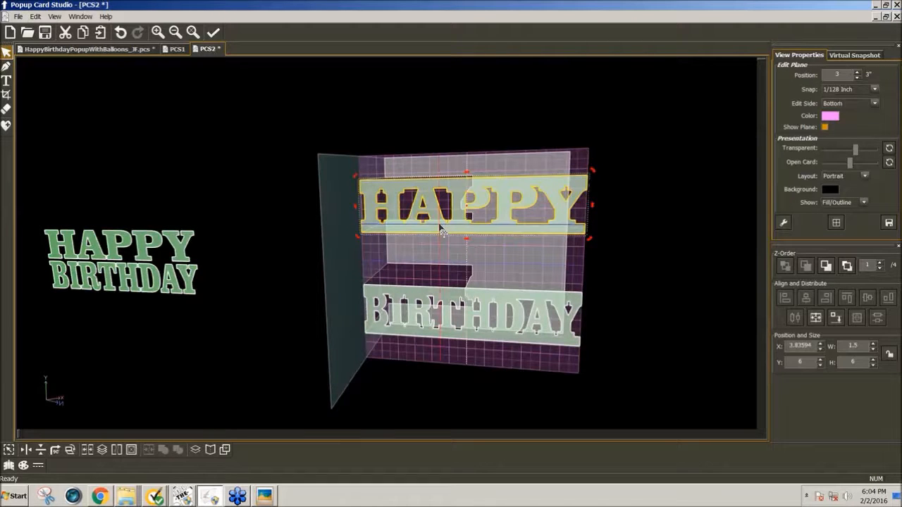
left_click_drag(440, 230, 442, 246)
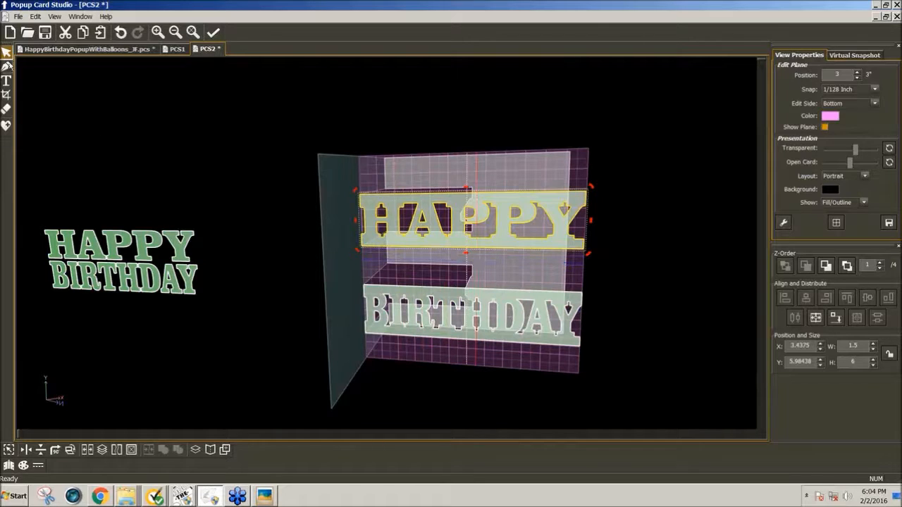
left_click(431, 245)
left_click_drag(433, 248, 441, 251)
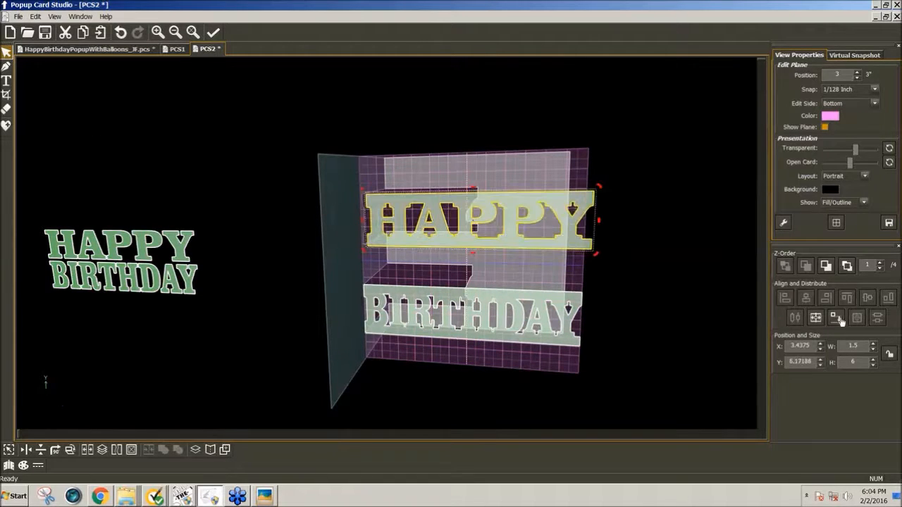
left_click(836, 319)
left_click_drag(515, 343, 536, 344)
left_click(835, 318)
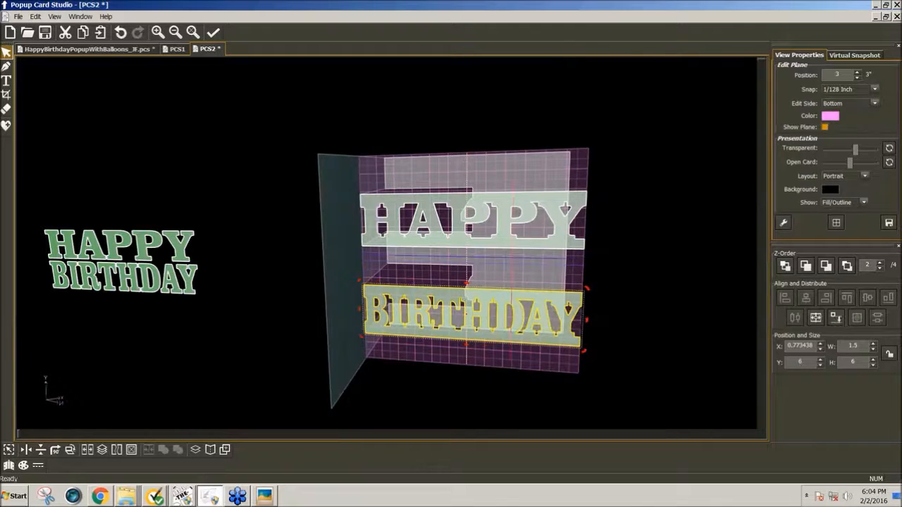
Step: Insert the Balloon1 shape from the library, rotate it 90 degrees to stand upright, and place it at about X 2.01, Y 11.0
mouse_move(413, 264)
middle_mouse_down()
mouse_move(452, 261)
mouse_move(398, 259)
middle_mouse_up()
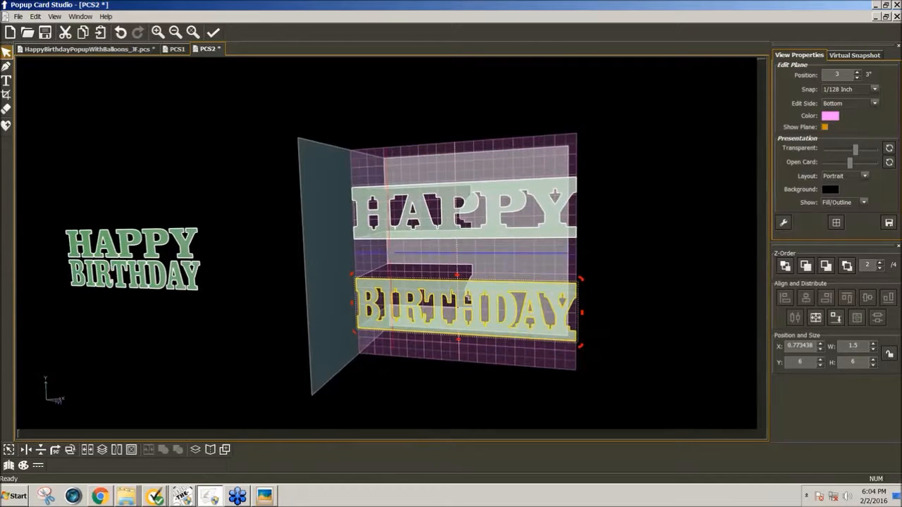
left_click(5, 127)
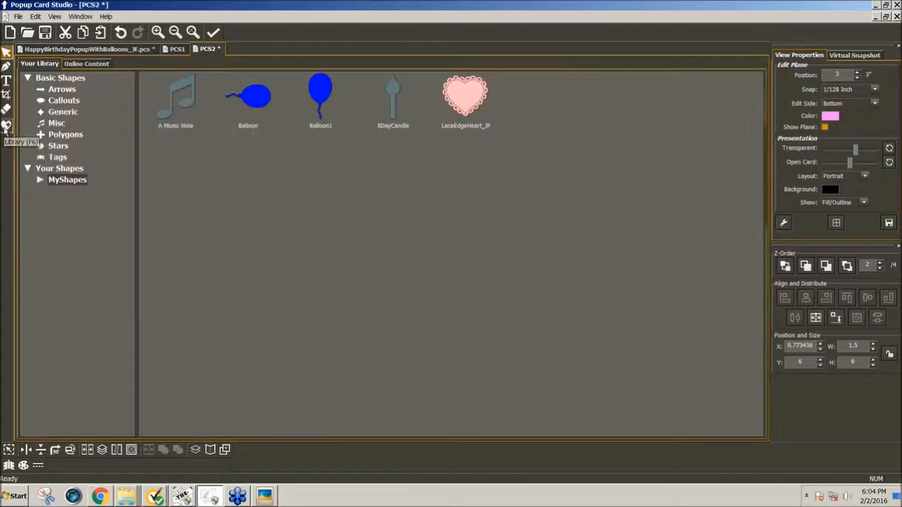
double_click(321, 101)
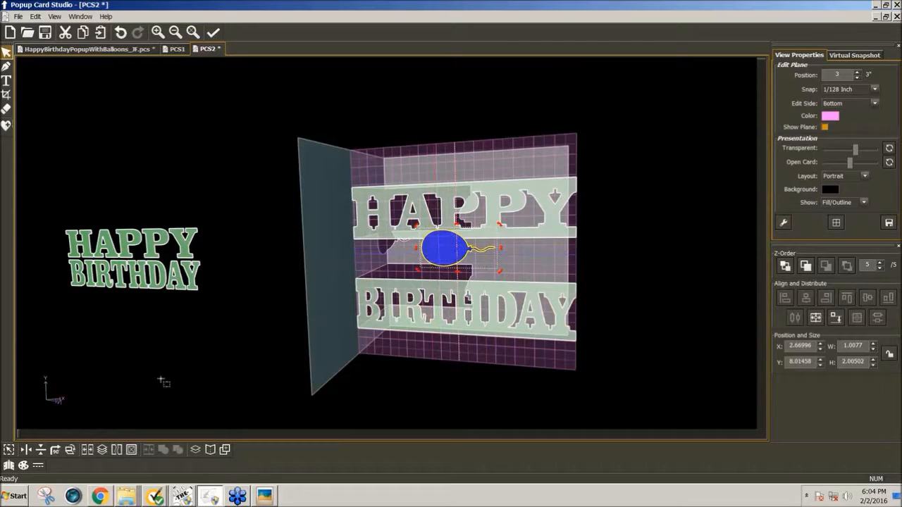
left_click(55, 450)
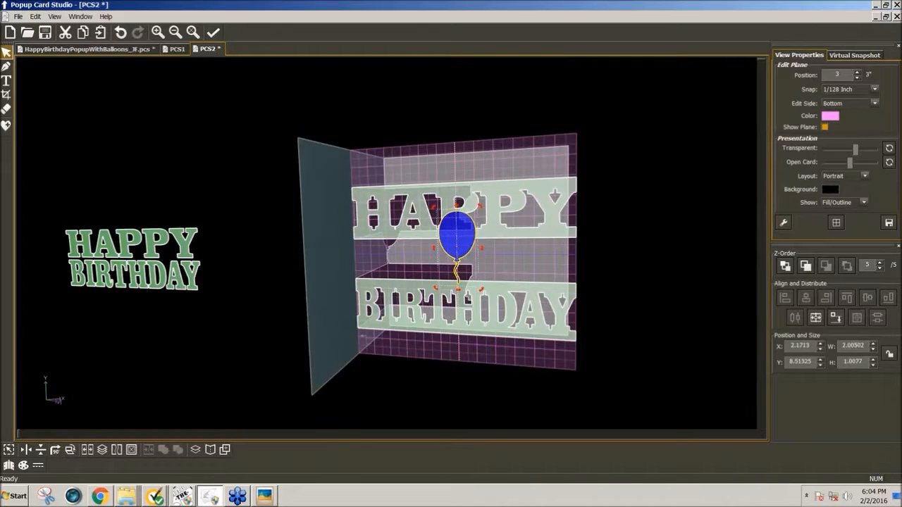
left_click_drag(474, 247, 570, 235)
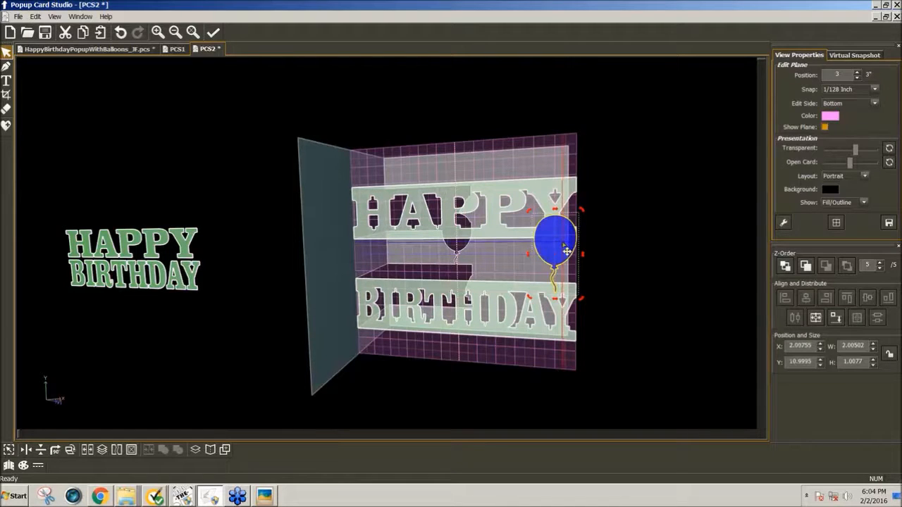
Step: Move the balloon toward the middle of the card and add a copy near the outer edge at about X 1.87, Y 10.73
left_click(35, 16)
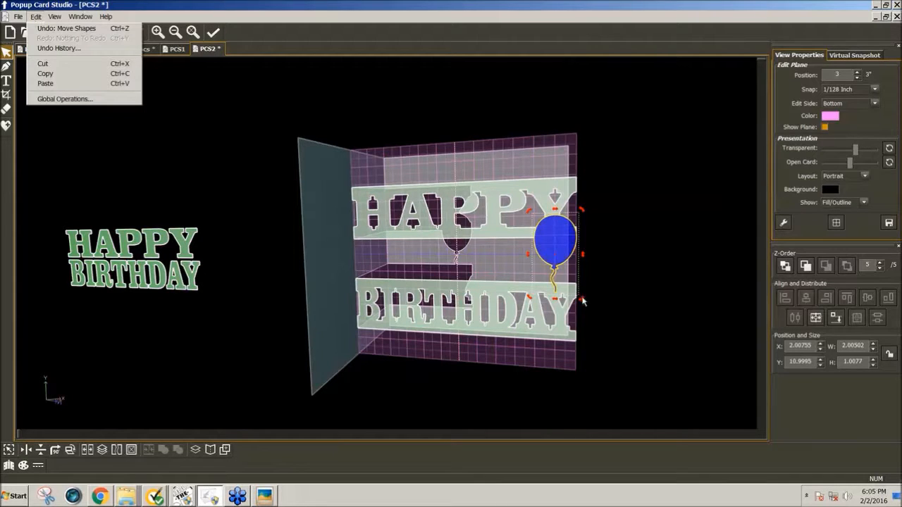
left_click(565, 255)
left_click_drag(565, 255, 486, 251)
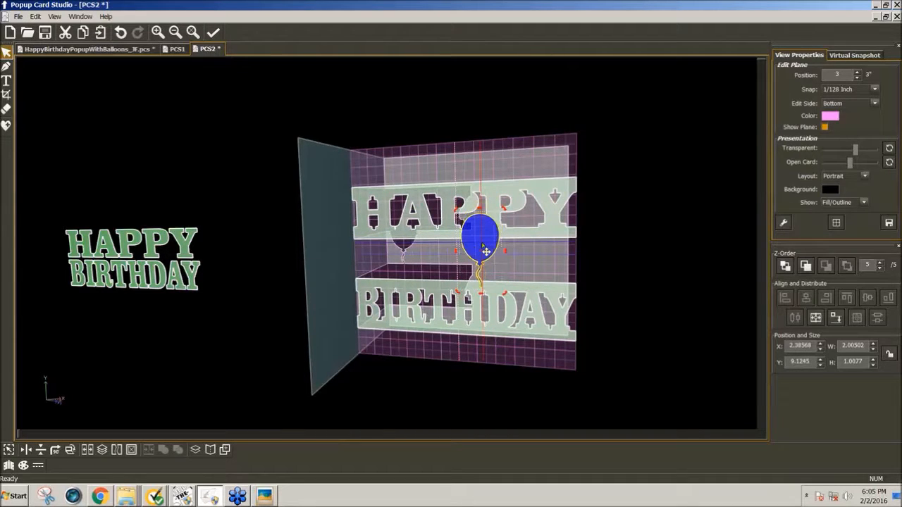
left_click(30, 16)
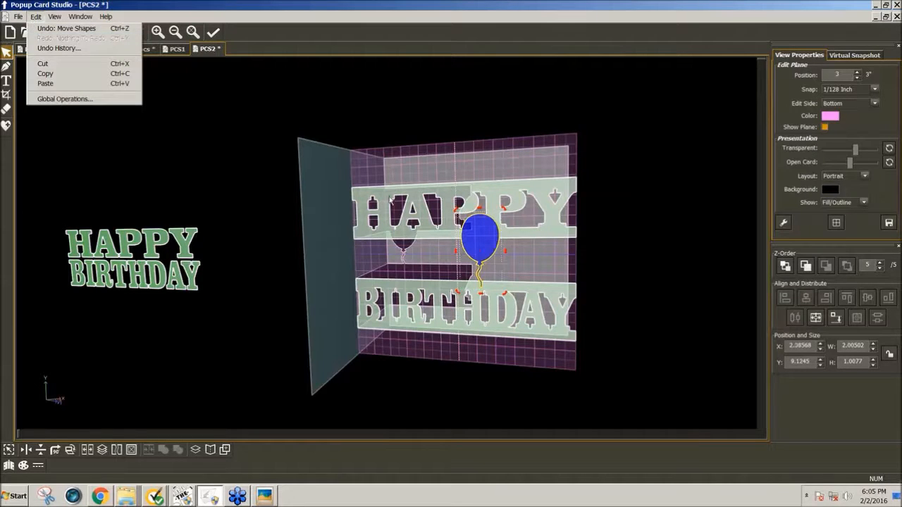
left_click(485, 246)
left_click_drag(484, 245, 551, 250)
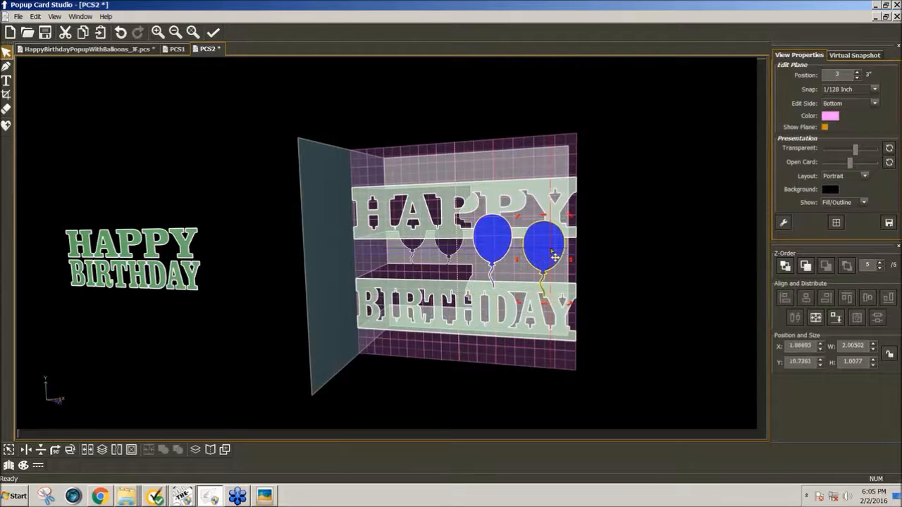
Step: Move the middle balloon up over the A of HAPPY, to about X 2.80, Y 7.29
left_click(482, 244)
left_click_drag(482, 244, 401, 181)
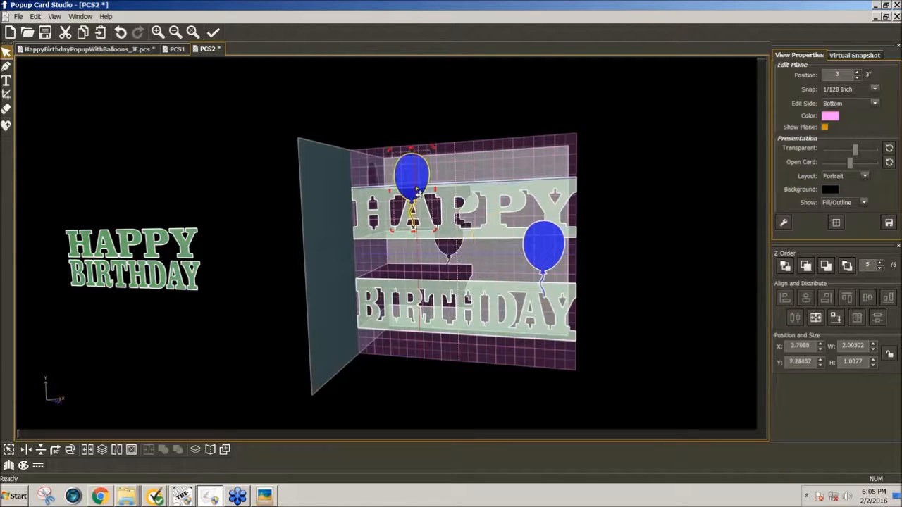
Step: Tilt the balloon over the A of HAPPY, shrink it to about 1.44 by 1.01, and place it at about X 4.52, Y 7.07
left_click_drag(392, 231, 418, 232)
mouse_move(407, 188)
left_mouse_down()
mouse_move(391, 183)
mouse_move(421, 183)
left_mouse_up()
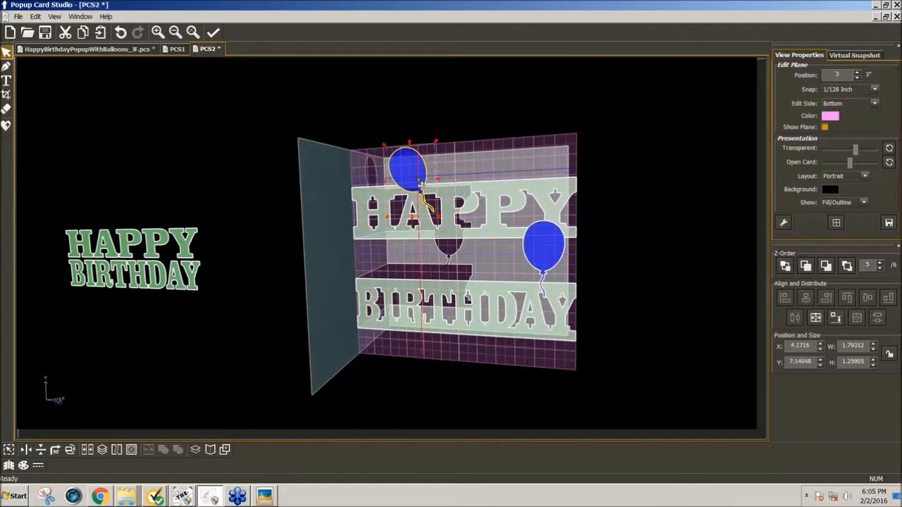
left_click_drag(437, 143, 426, 156)
left_click_drag(412, 186, 403, 170)
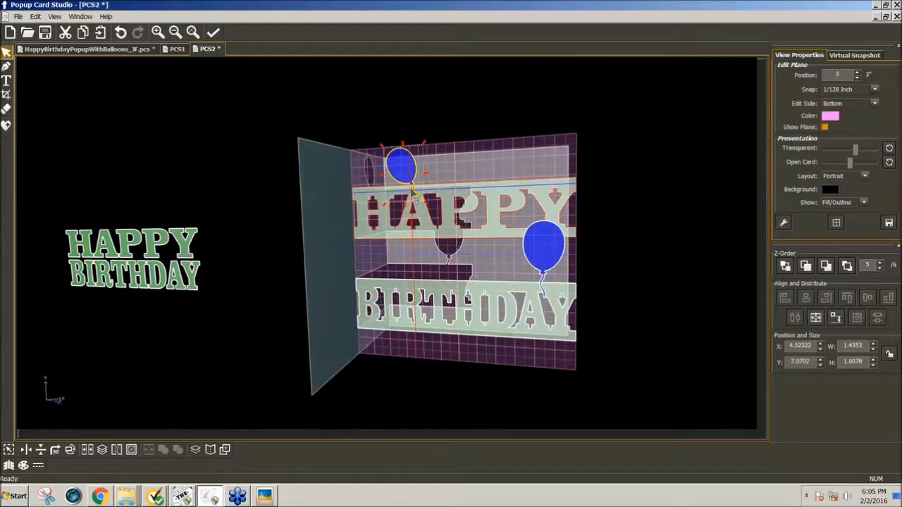
Step: Tilt the outer balloon the opposite way, shrink it to about 1.45 by 0.99, and place it at about X 2.07, Y 10.23
left_click(549, 255)
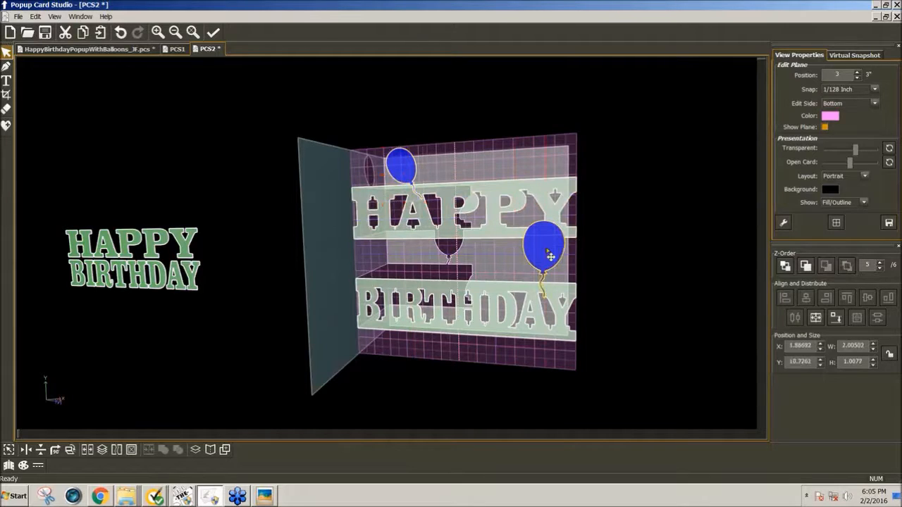
left_click_drag(549, 258, 516, 260)
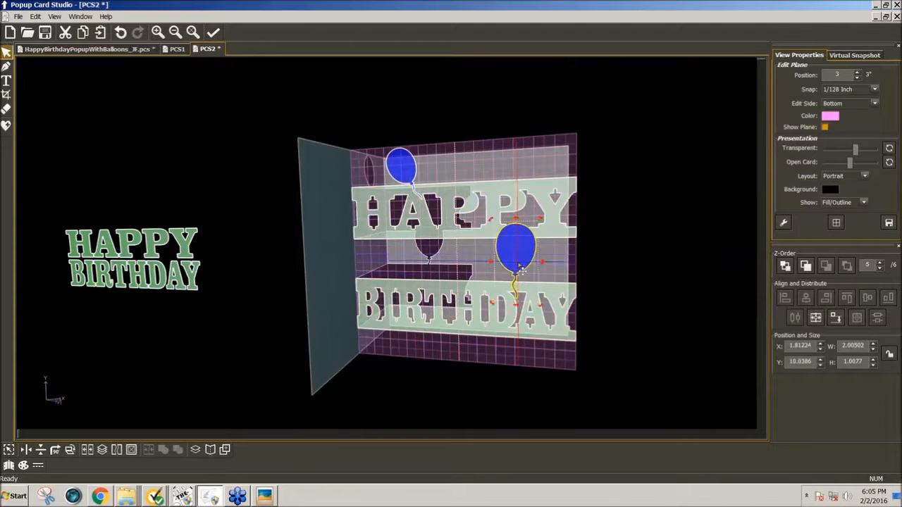
left_click_drag(492, 303, 480, 287)
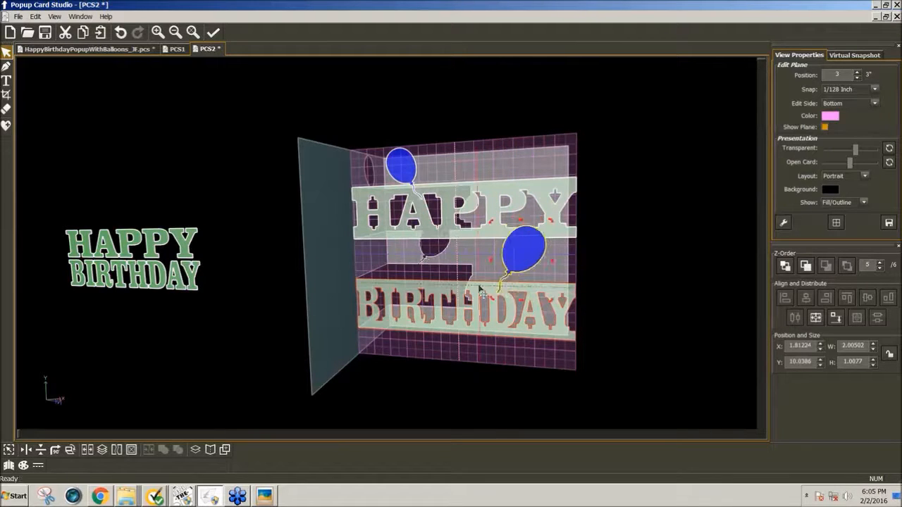
mouse_move(532, 261)
left_mouse_down()
mouse_move(532, 275)
mouse_move(535, 259)
left_mouse_up()
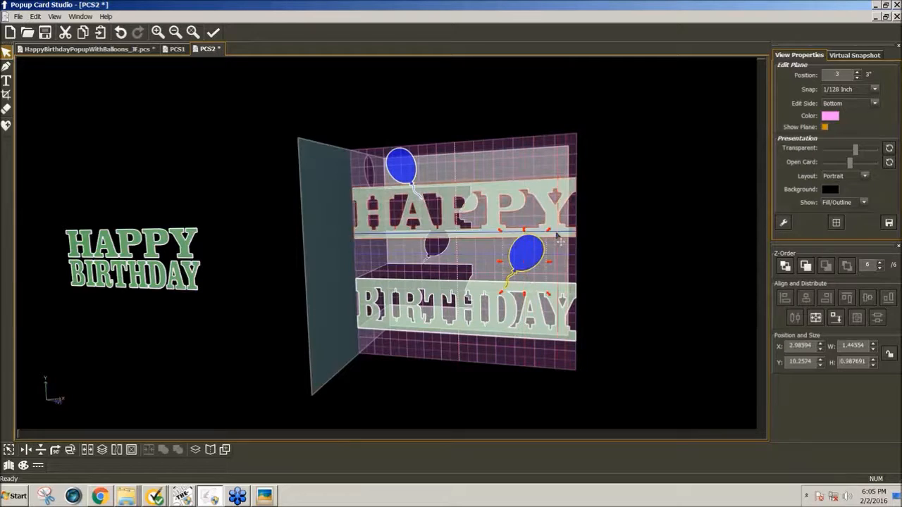
left_click(529, 263)
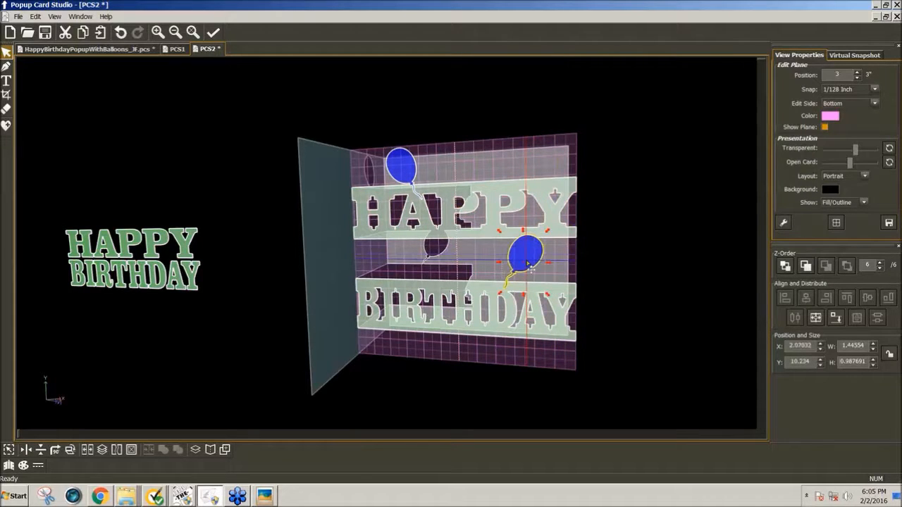
Step: Copy the outer balloon to the space above the start of BIRTHDAY, mirror its tilt, and place it at about X 2.09, Y 6.94
left_click_drag(528, 263, 414, 263, "ctrl")
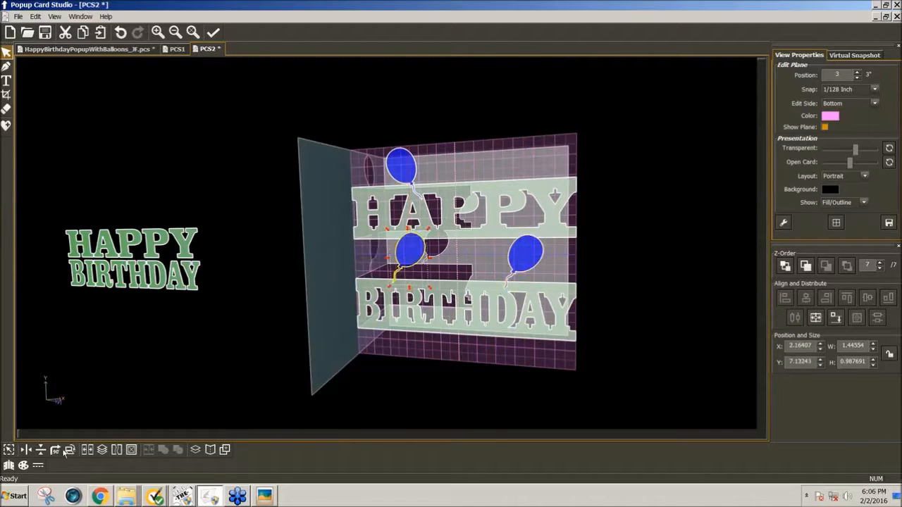
left_click(26, 451)
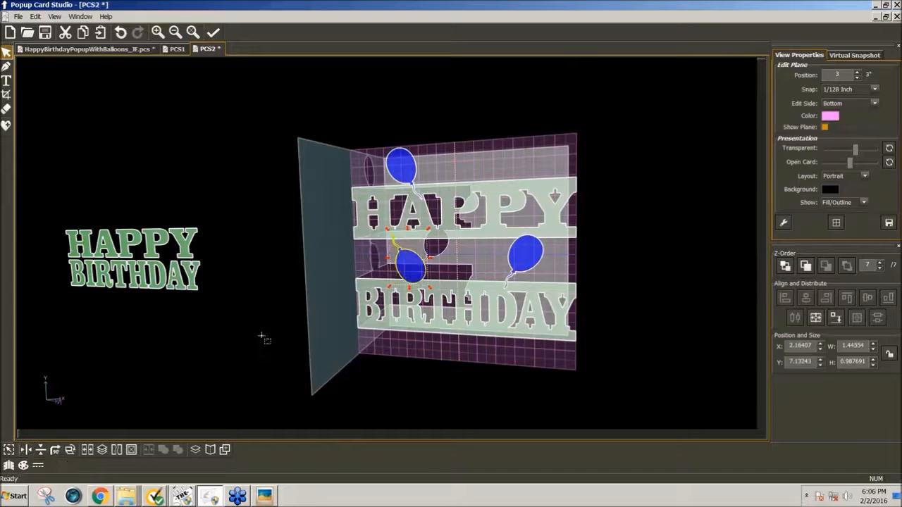
left_click(41, 451)
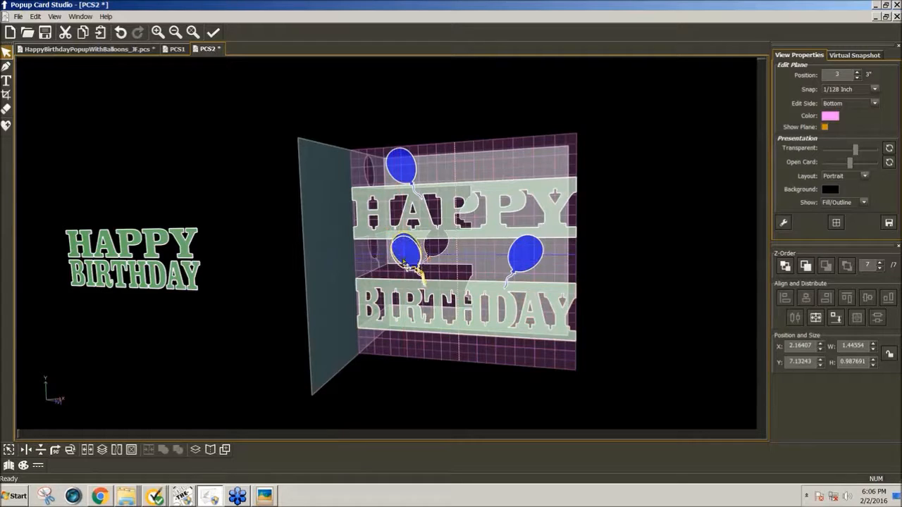
left_click_drag(402, 265, 397, 268)
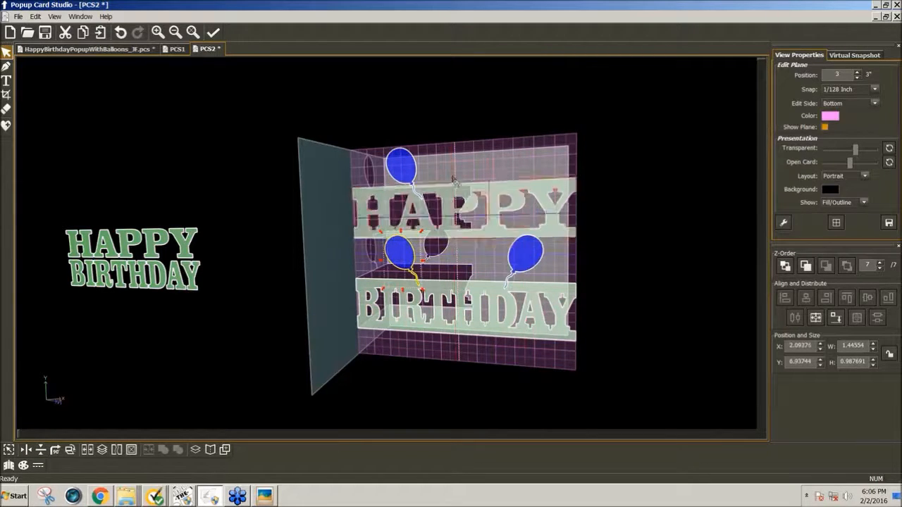
Step: Copy the two balloons nearest the fold to the middle of the card and flip the copies to lean the other way
left_click(410, 172, "shift")
left_click_drag(411, 173, 476, 172)
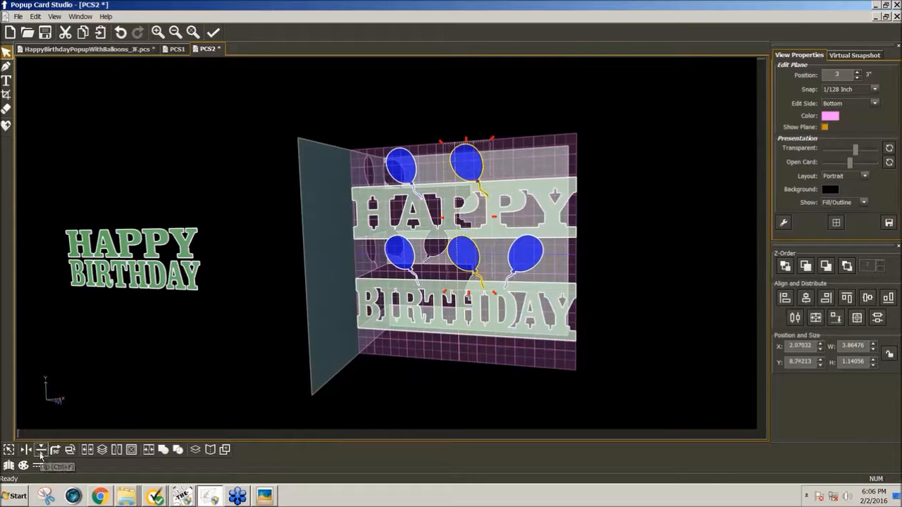
left_click(40, 451)
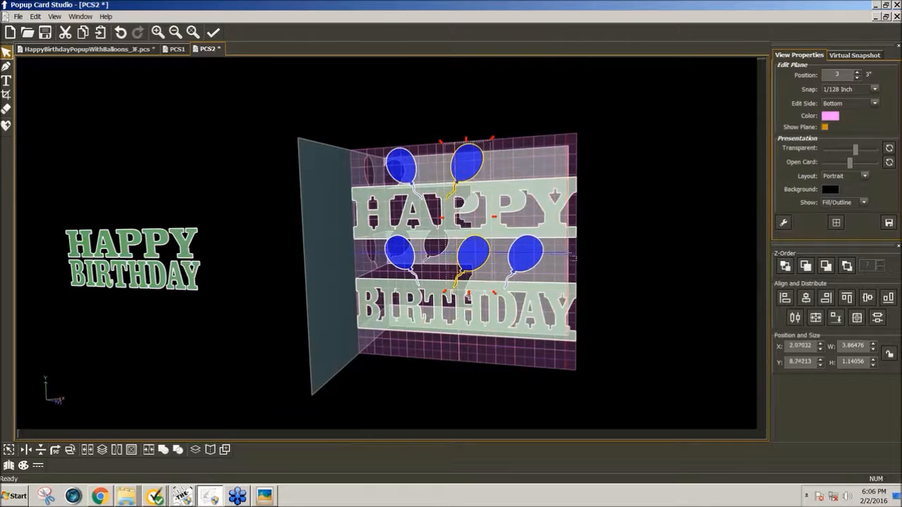
left_click(589, 253)
Step: Spread the balloons out, placing the upper copy at about X 4.45, Y 9.98 and the outer lower balloon at about X 2.07, Y 10.55
left_click_drag(464, 175, 483, 175)
left_click_drag(482, 170, 507, 170)
left_click_drag(474, 265, 476, 265)
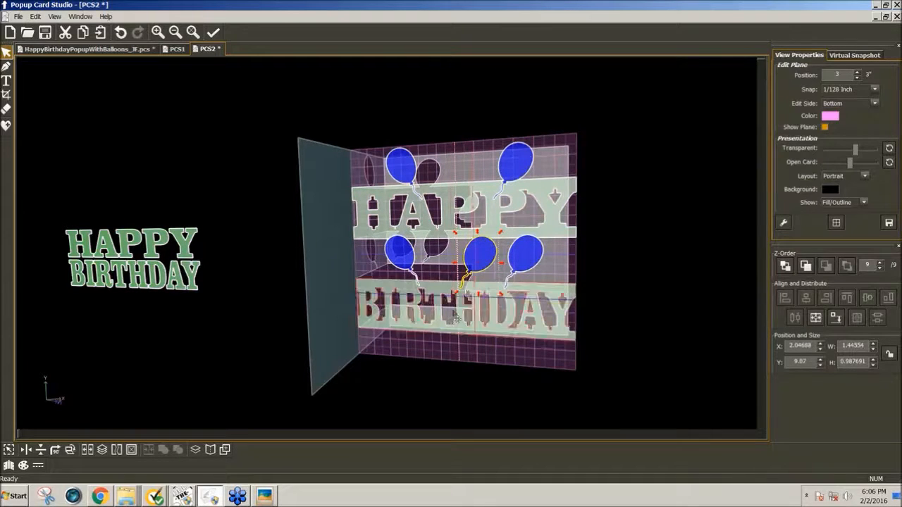
left_click_drag(480, 263, 455, 262)
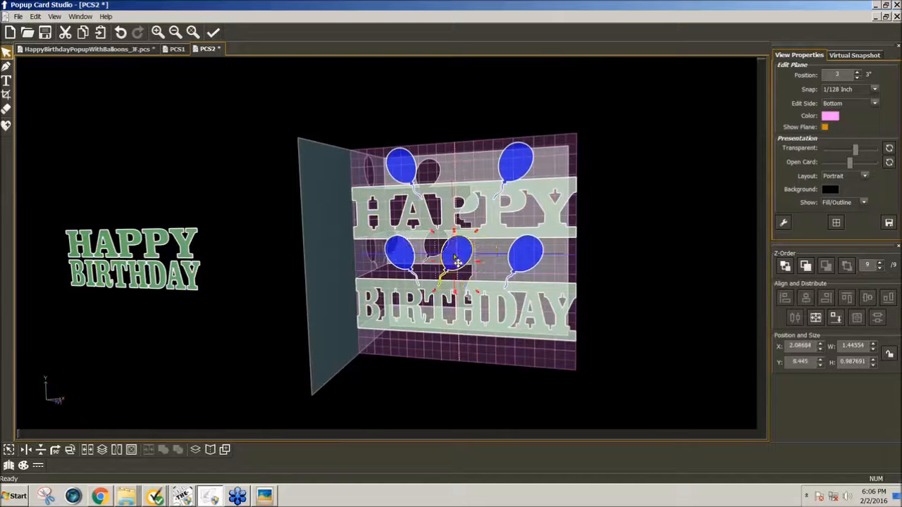
left_click_drag(454, 263, 538, 259)
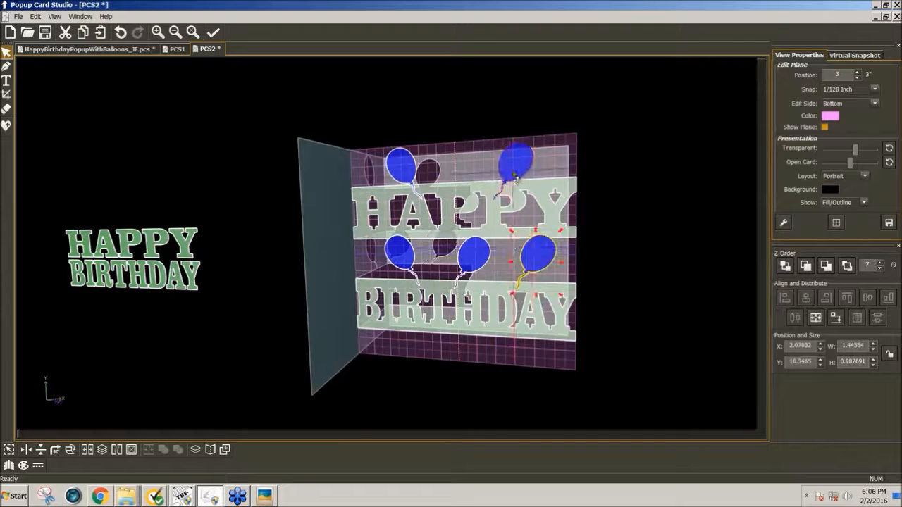
left_click(518, 168)
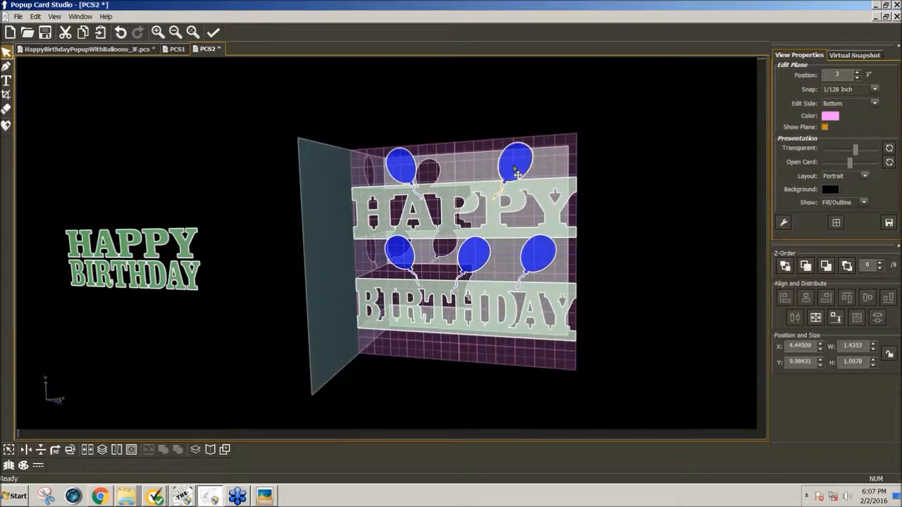
Step: Select all five balloons and paste a copy of them onto the mat of the Balloons.mtc project in Make The Cut!
left_click(394, 173)
left_click_drag(395, 176, 396, 177)
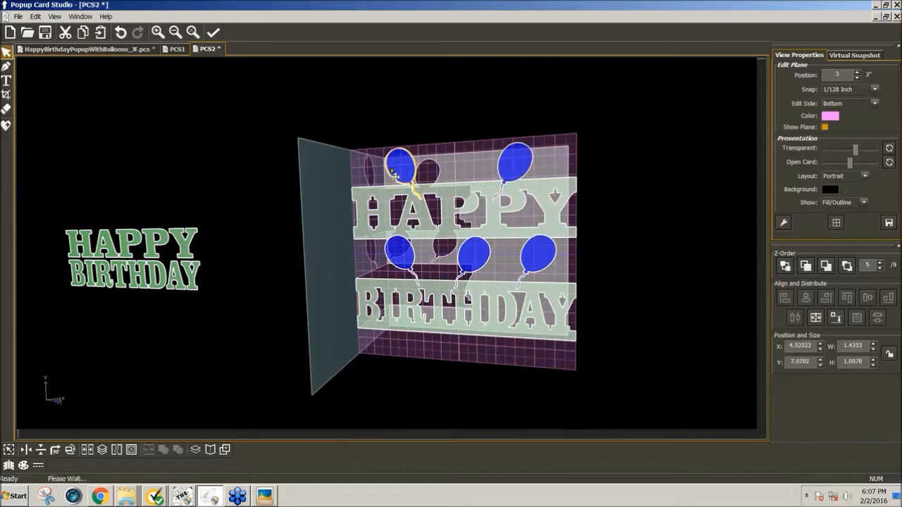
left_click(514, 164, "shift")
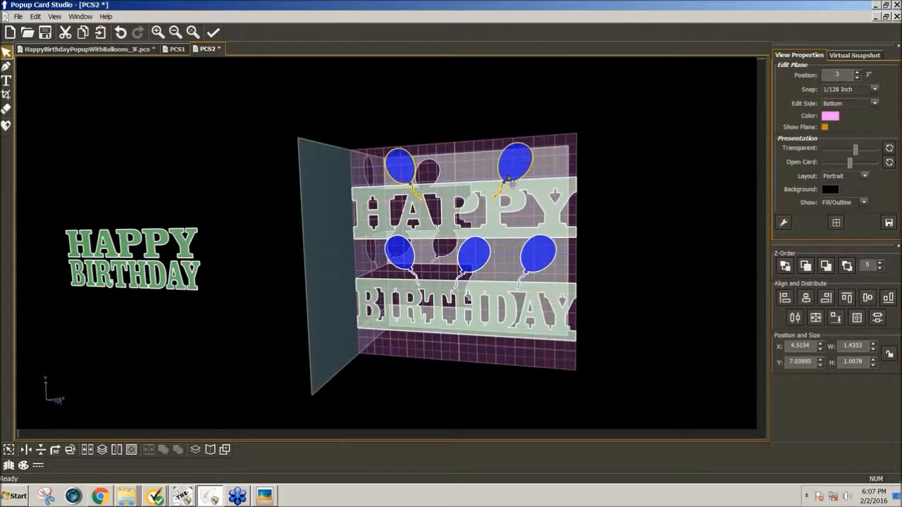
left_click(533, 265, "shift")
left_click(531, 263, "shift")
left_click(464, 264, "shift")
left_click(406, 269, "shift")
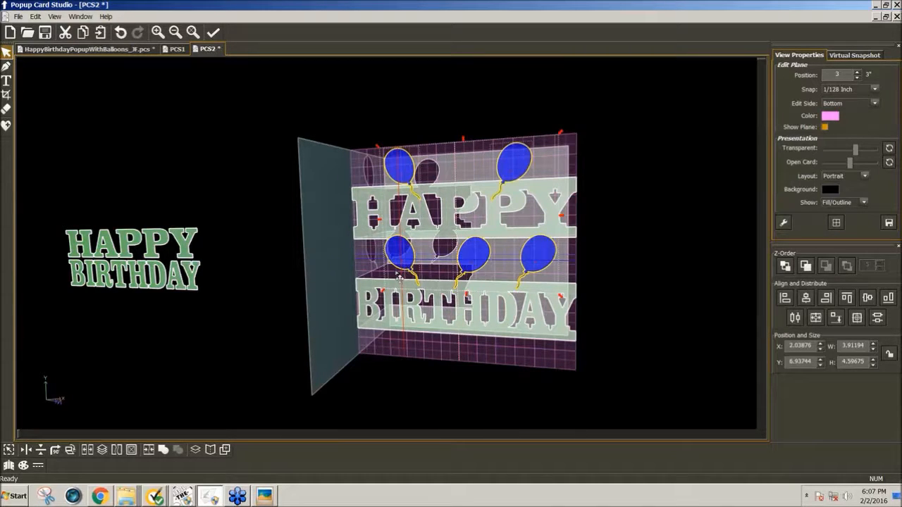
left_click(182, 496)
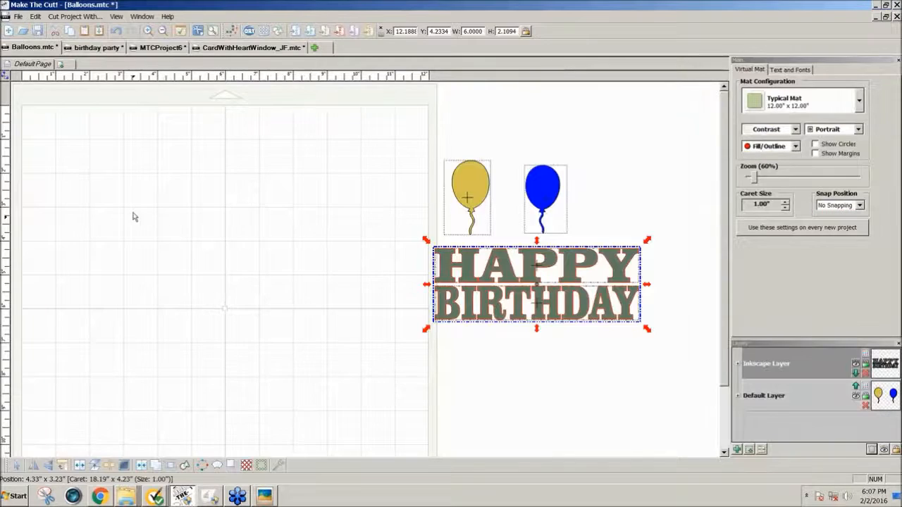
left_click(111, 202)
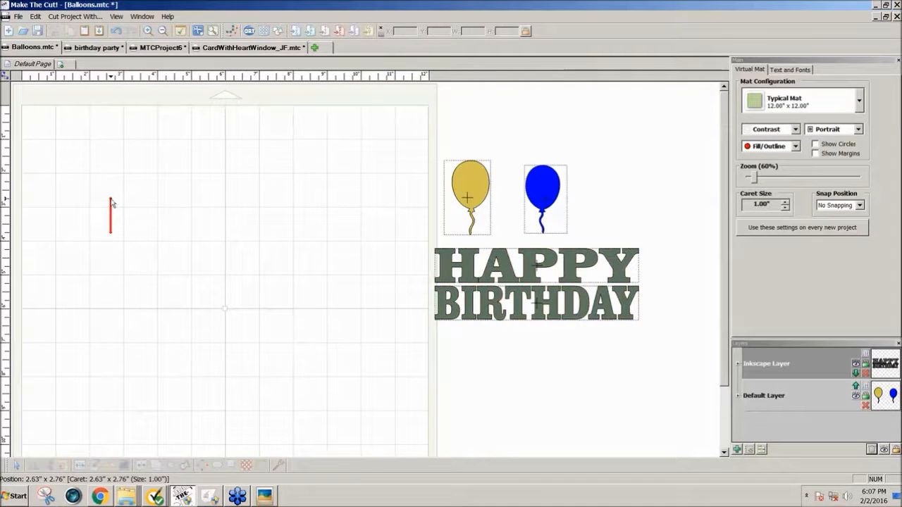
key("ctrl+v")
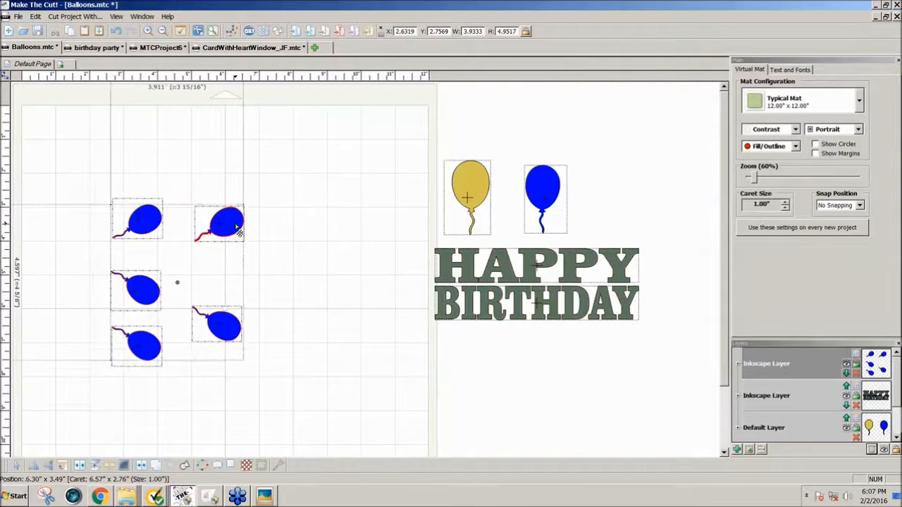
Step: Rotate the pasted balloons 270 degrees clockwise to stand upright and place them on the mat at about X 1.75, Y 0.34
left_click_drag(237, 226, 223, 189)
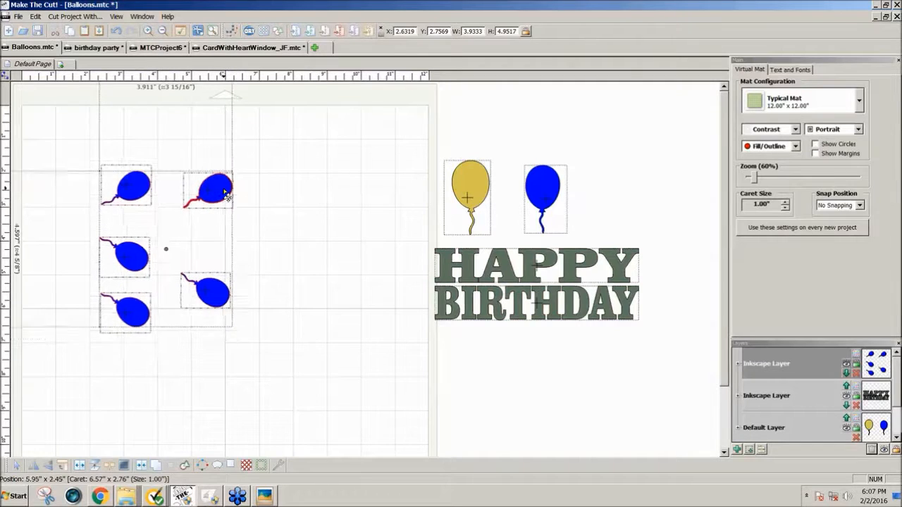
left_click(62, 466)
left_click(62, 465)
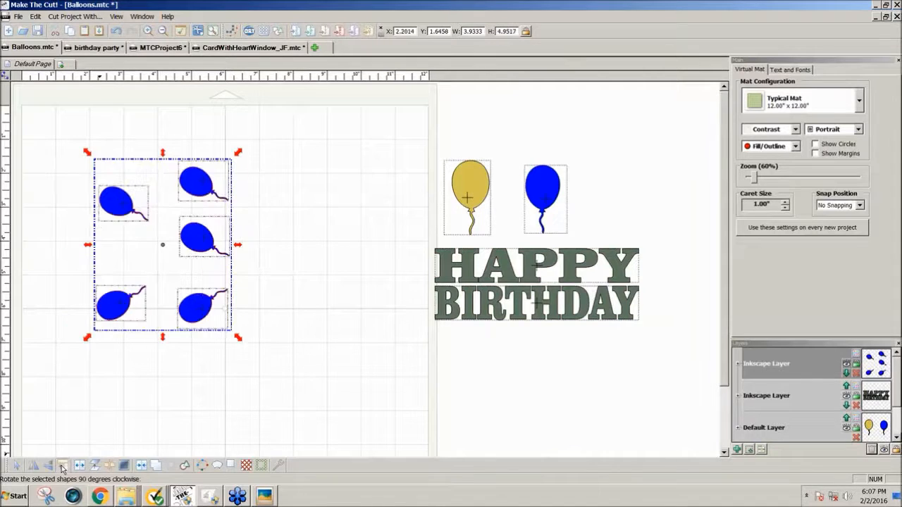
left_click(62, 466)
left_click_drag(178, 299, 180, 237)
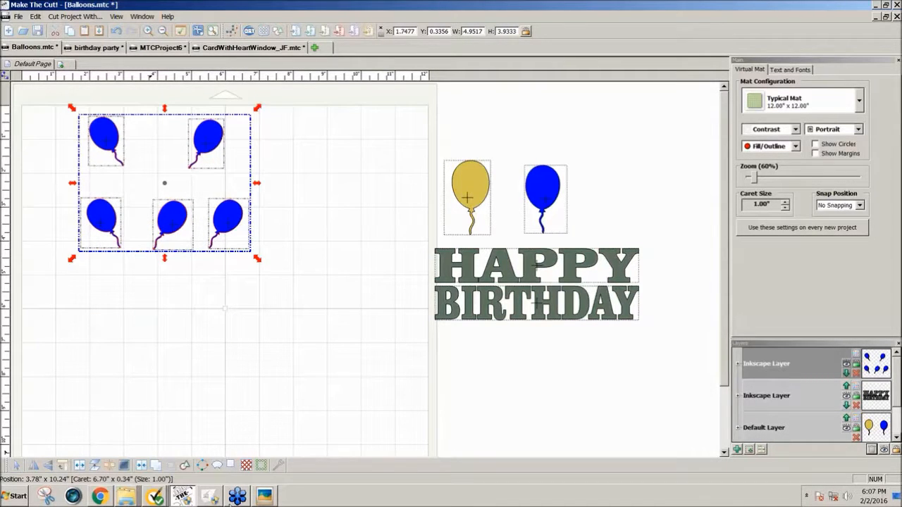
Step: Switch back to Popup Card Studio and add a 0.05 in shadow with rounded corners to the five selected balloons
mouse_move(240, 501)
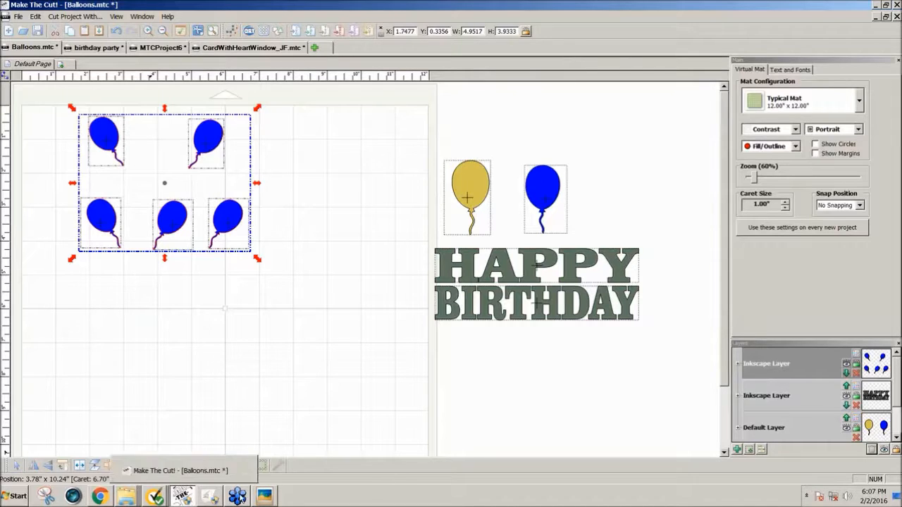
left_click(209, 496)
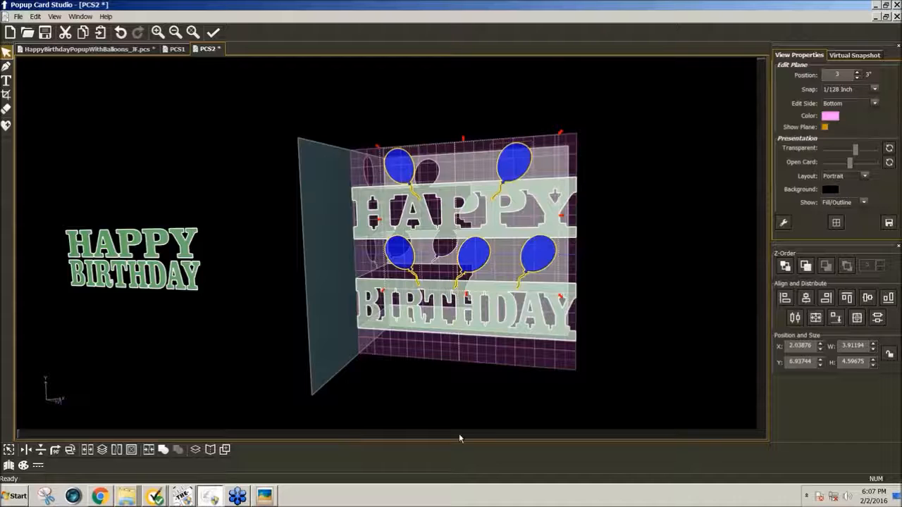
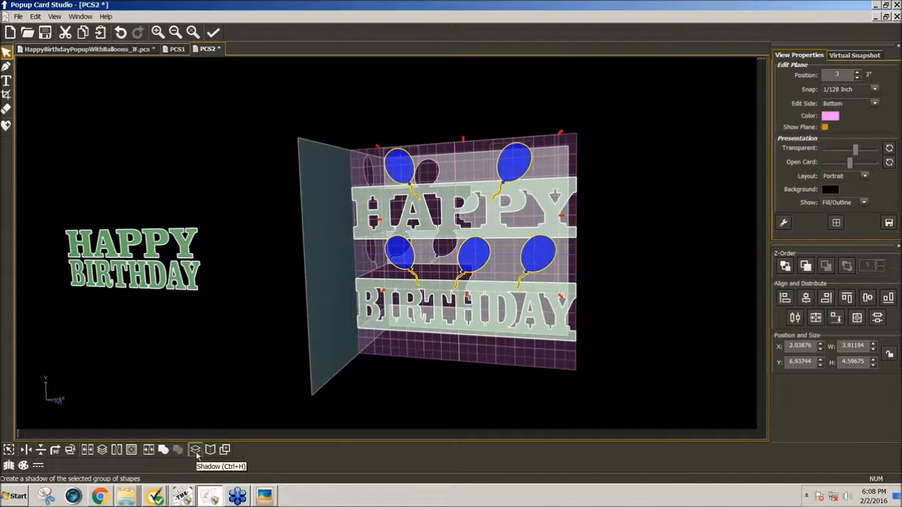
left_click(197, 455)
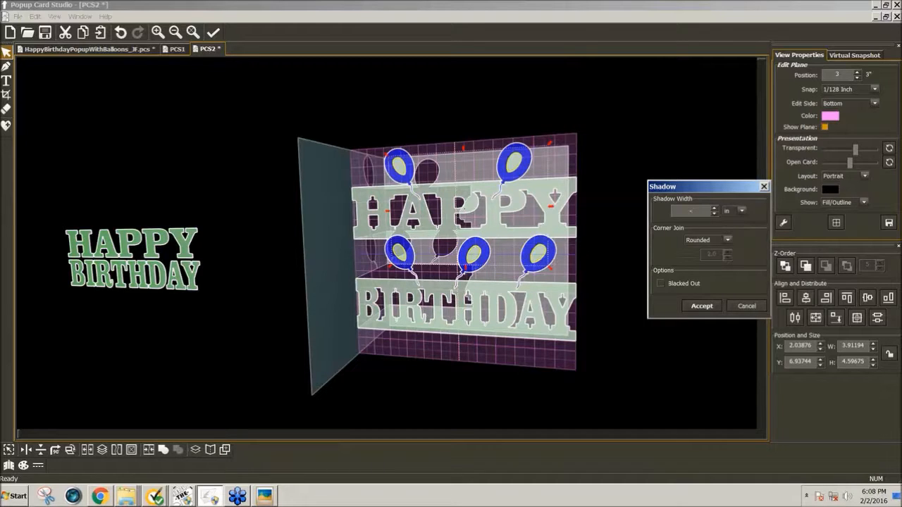
type("05")
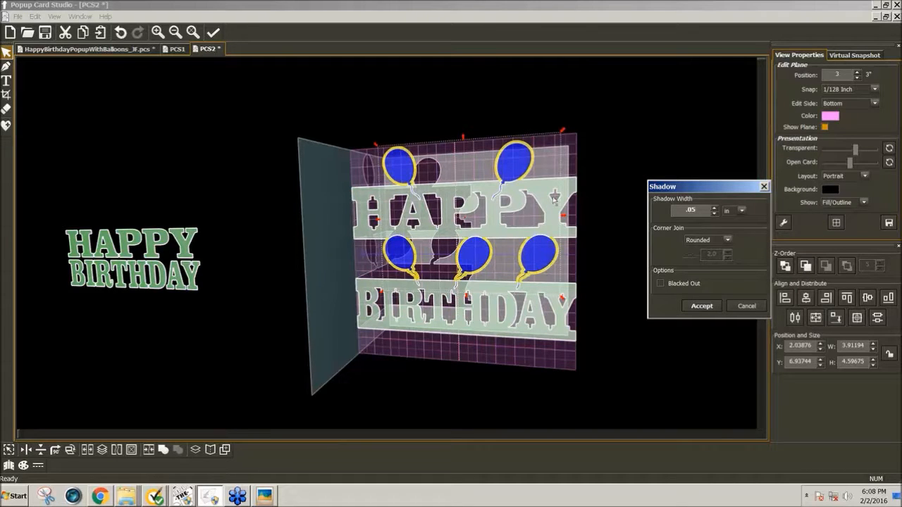
left_click(702, 307)
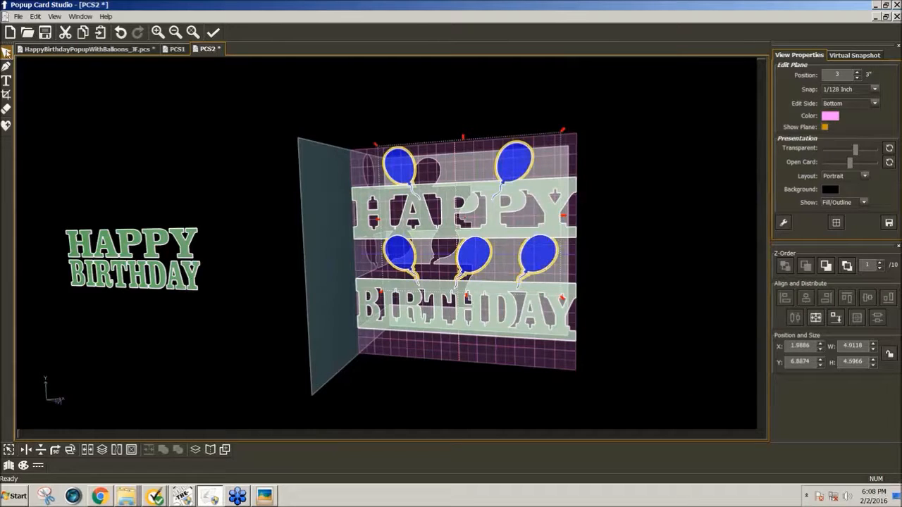
Step: Select the five blue balloons without their shadows and move them off the card above the layered lettering, to about X 4.04, Y -4.07
left_click(408, 179)
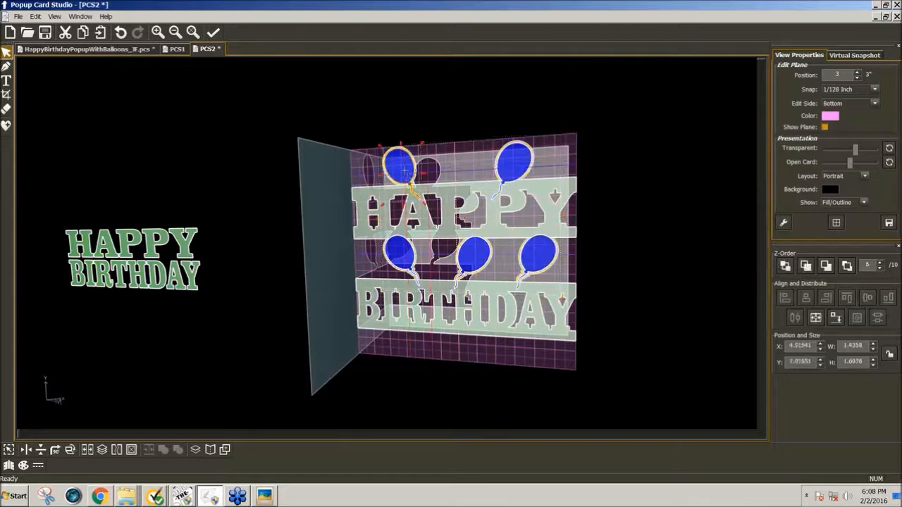
left_click(507, 178, "shift")
left_click(539, 260, "shift")
left_click(473, 255, "shift")
left_click(406, 259, "shift")
left_click_drag(409, 262, 110, 207)
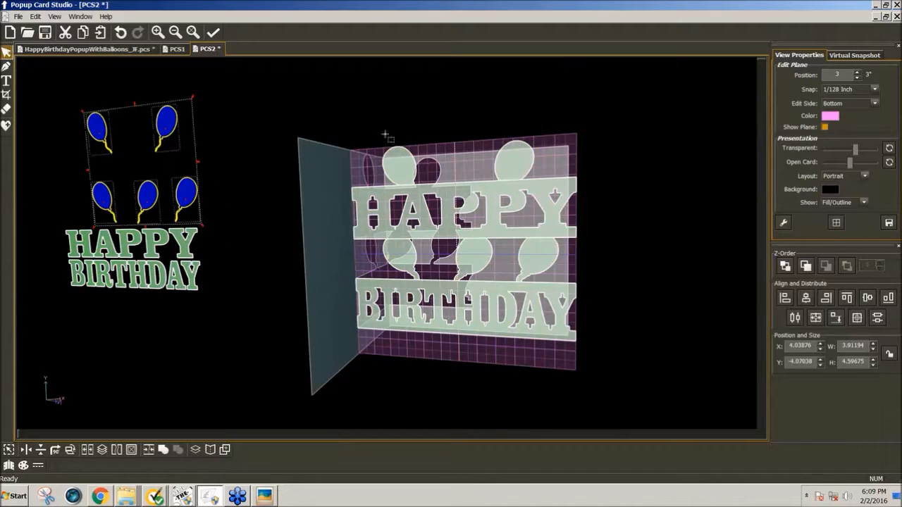
Step: Select the bar-joined lettering and the balloon shadows on the card and weld them into one shape
left_click(324, 116)
left_click_drag(535, 394, 632, 401)
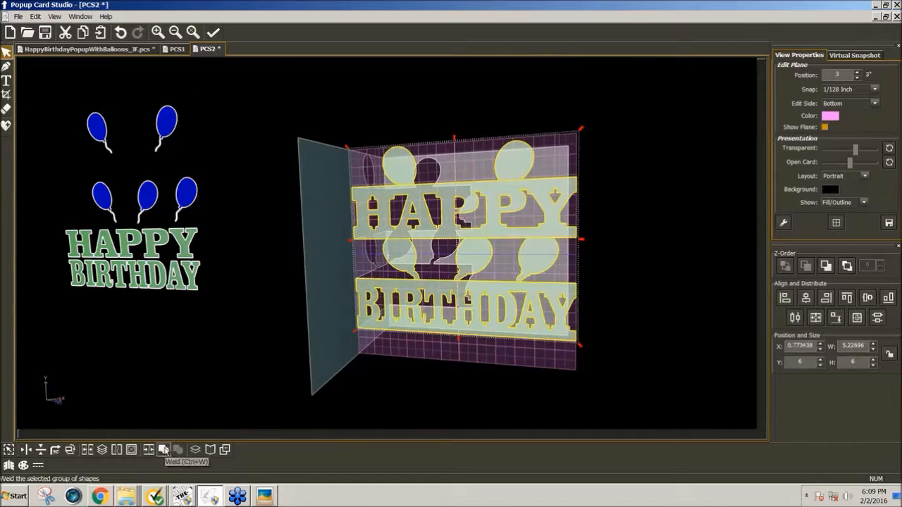
left_click(164, 449)
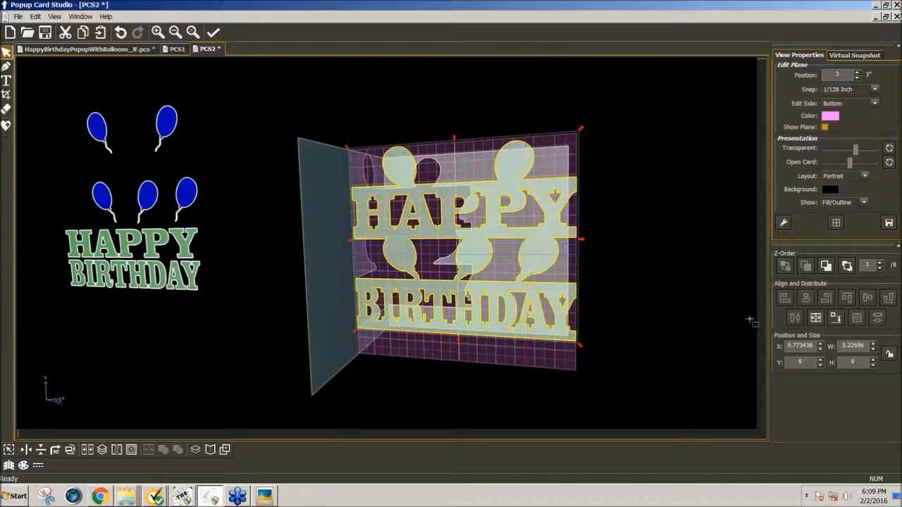
Step: Center the welded shape vertically on the card and try to align it to the bottom-most plane
left_click(815, 319)
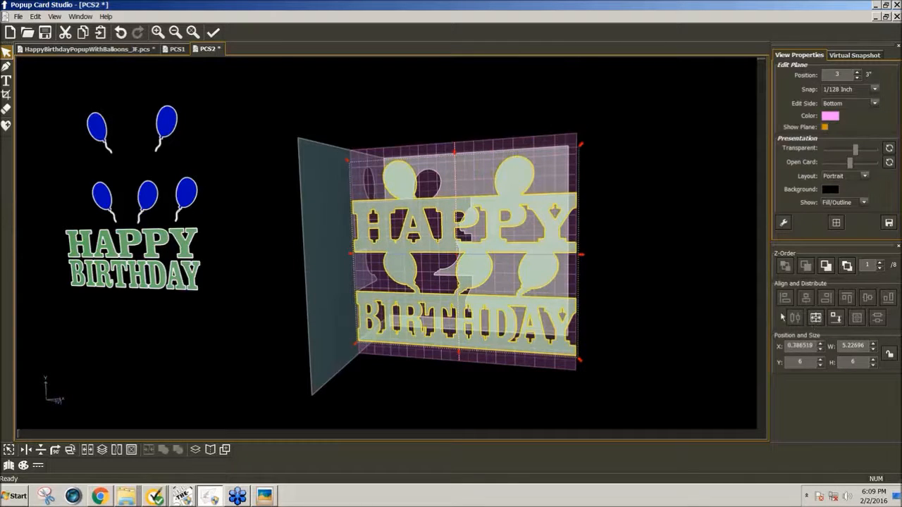
left_click(835, 317)
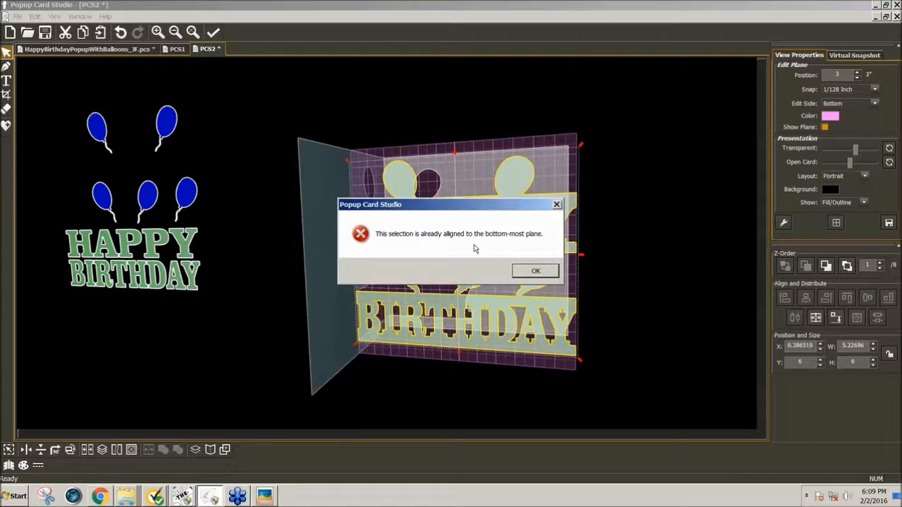
left_click(534, 272)
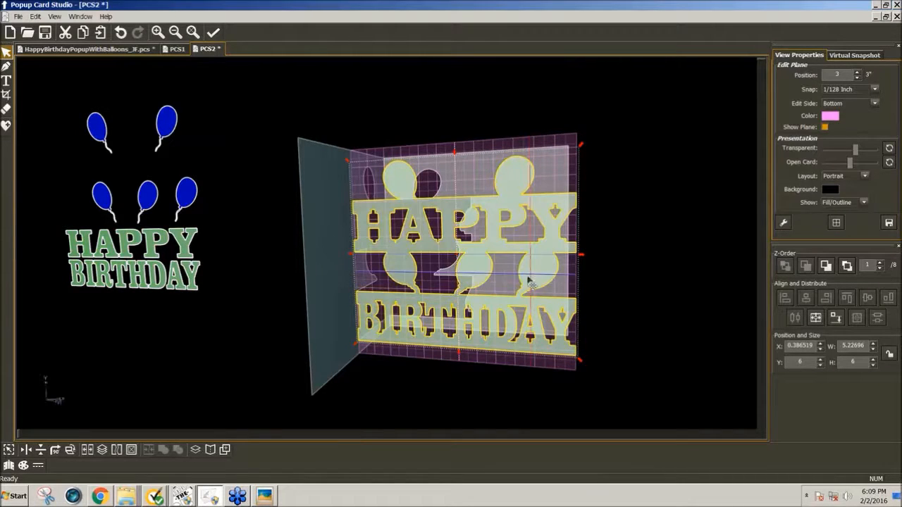
Step: Check the print preview for the card's cut and fold lines
left_click(19, 17)
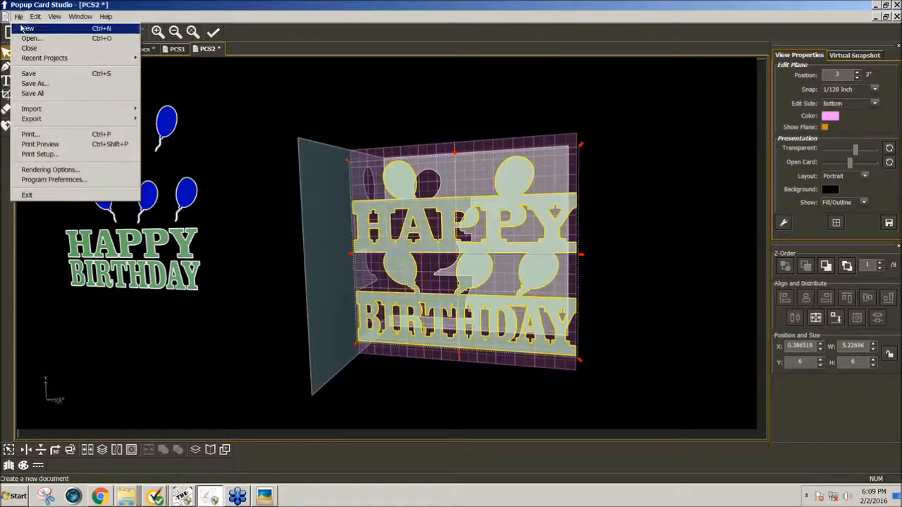
left_click(39, 145)
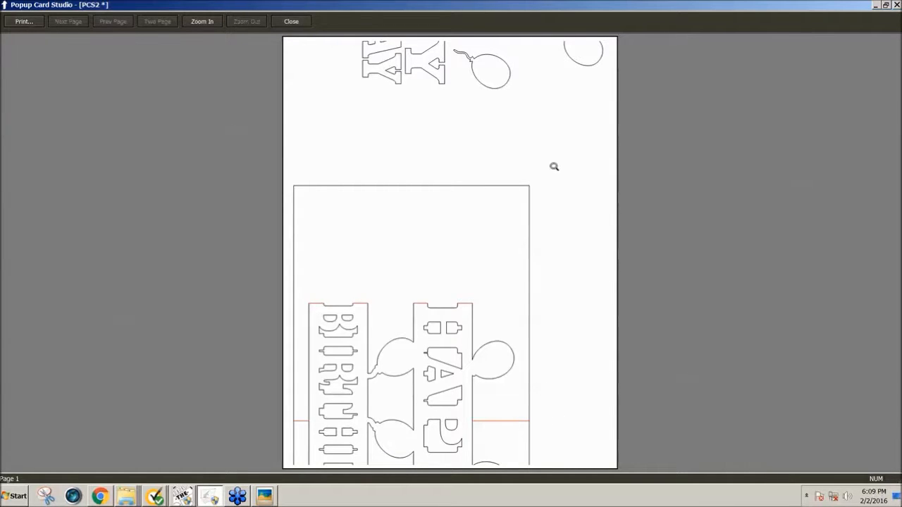
left_click(291, 21)
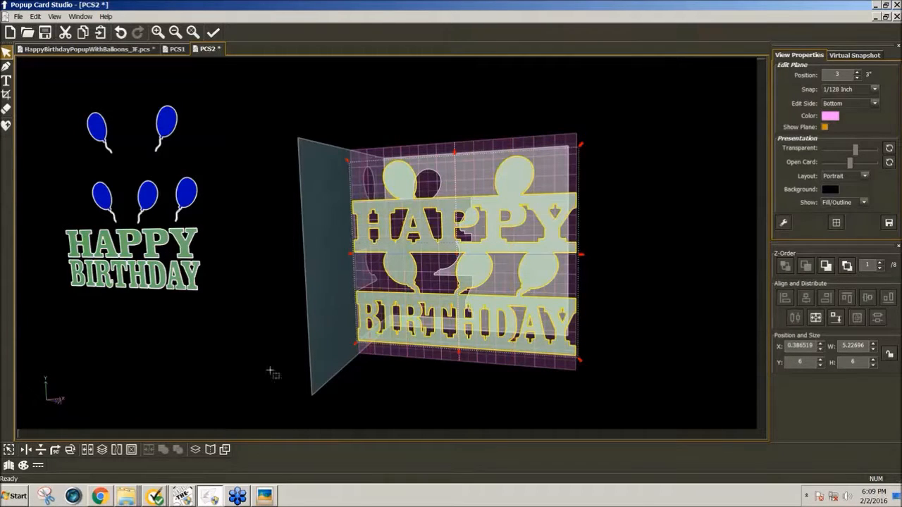
Step: Fold the welded shape to Side Layer (Bottom) with Clip Folded Shapes enabled
left_click(209, 451)
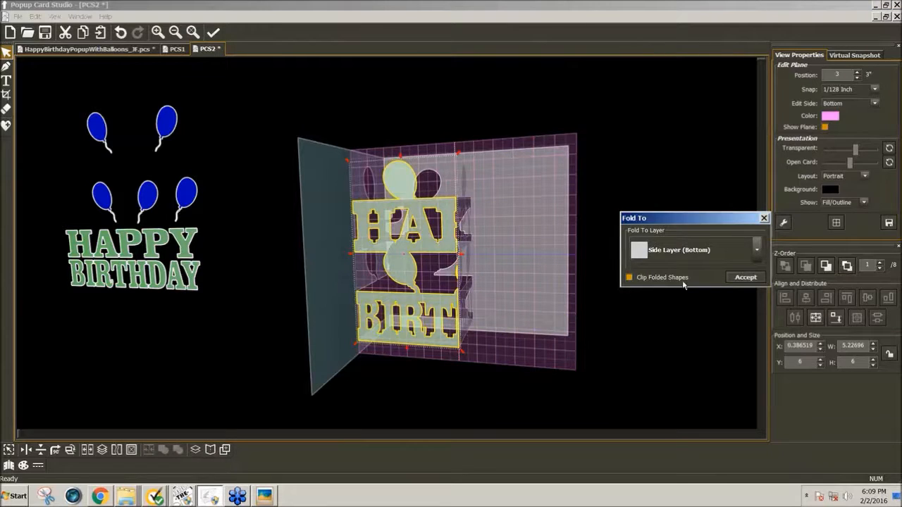
left_click(745, 277)
middle_click_drag(332, 276, 201, 279)
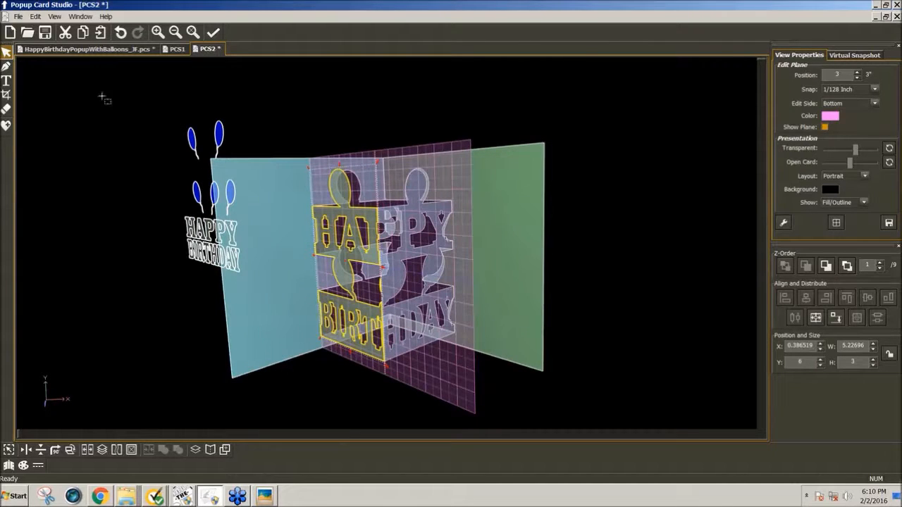
Step: Recheck the print preview for the center fold line across the folded lettering and balloons
left_click(20, 16)
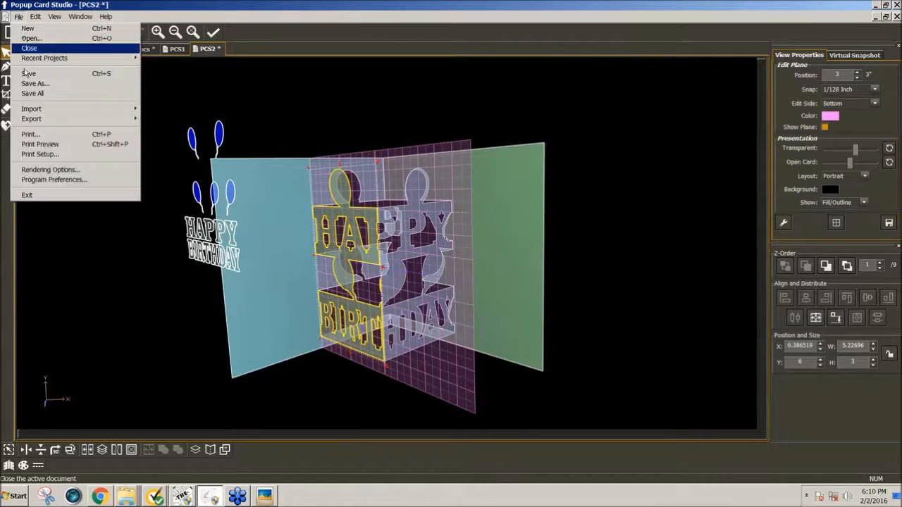
left_click(38, 144)
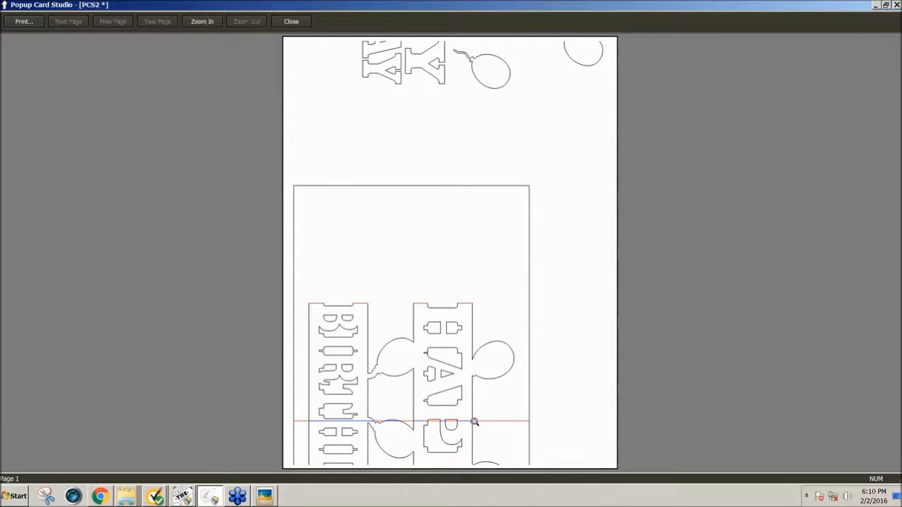
left_click(295, 25)
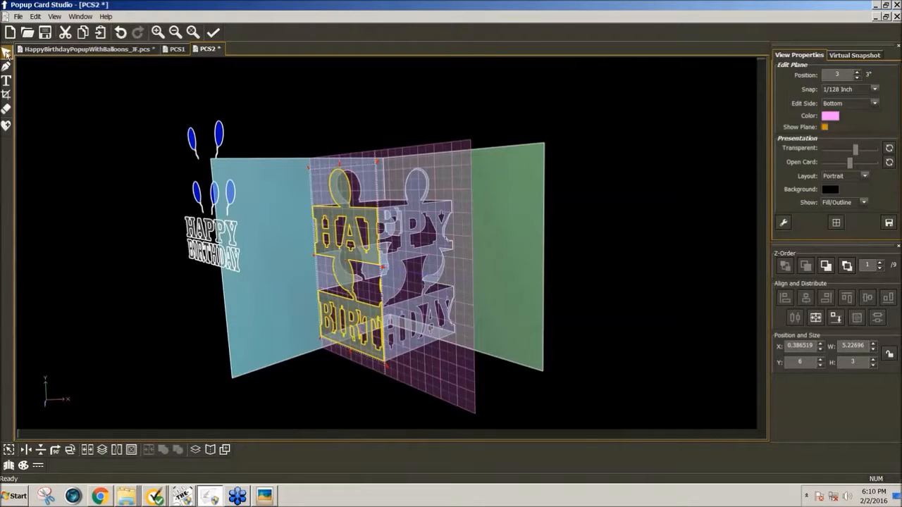
Step: Delete the layered lettering and blue balloons lying off the card, and open the card preview slightly wider
mouse_move(255, 178)
middle_mouse_down()
mouse_move(257, 154)
mouse_move(251, 174)
middle_mouse_up()
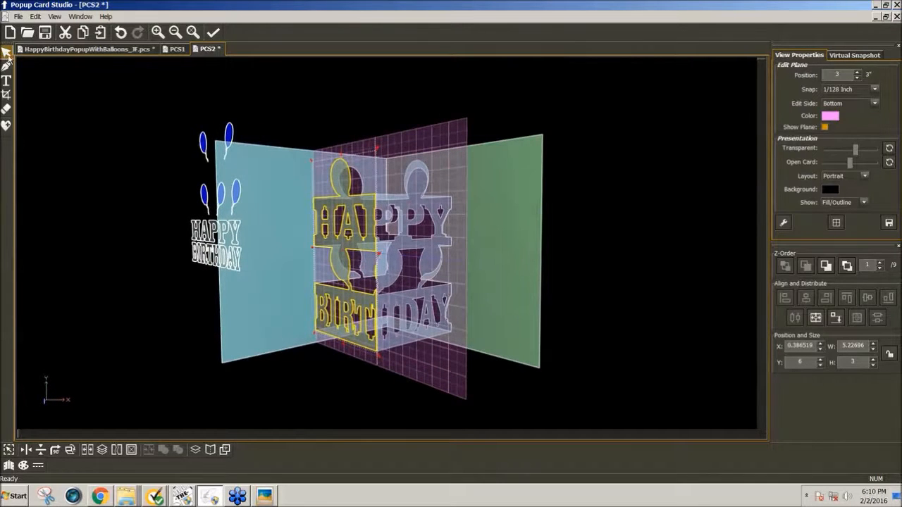
left_click_drag(163, 108, 286, 301)
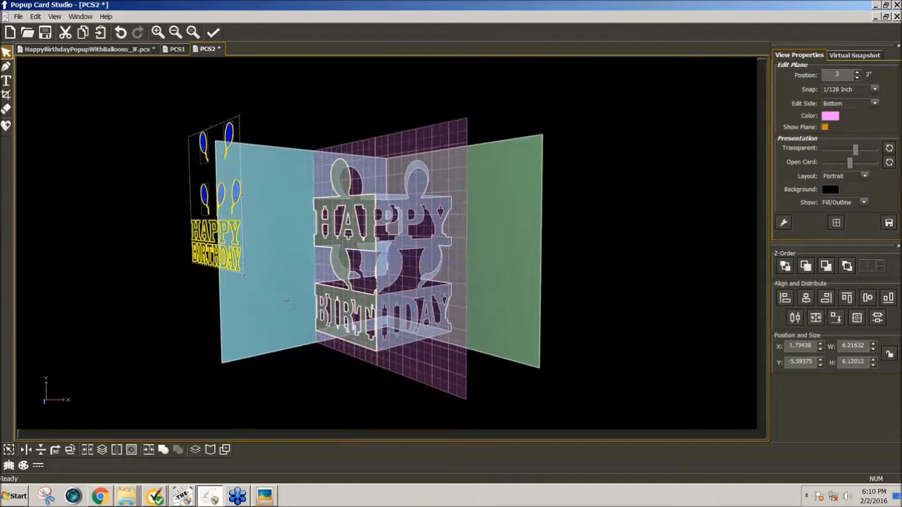
key("Delete")
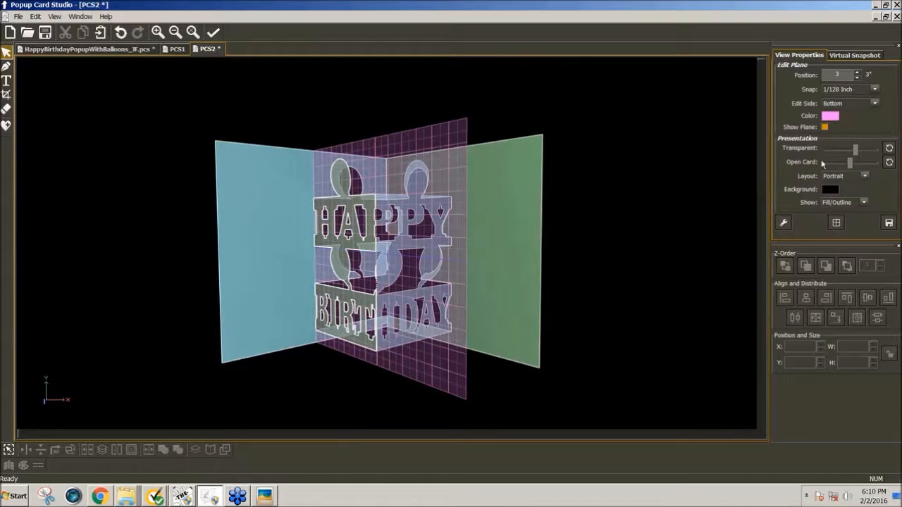
mouse_move(850, 167)
left_mouse_down()
mouse_move(887, 165)
mouse_move(819, 167)
mouse_move(859, 169)
left_mouse_up()
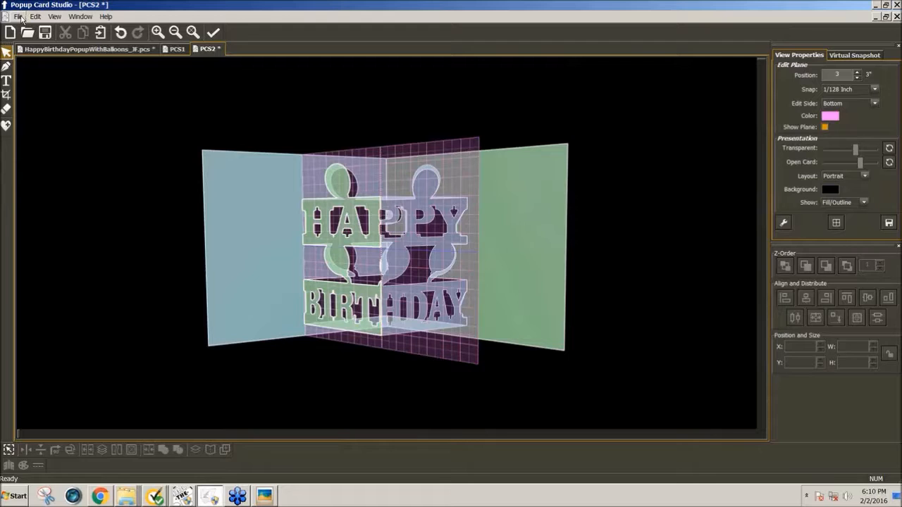
Step: Review the send-to-machine export options for the project rendering, including the cutting machine list, and close the dialog
left_click(19, 16)
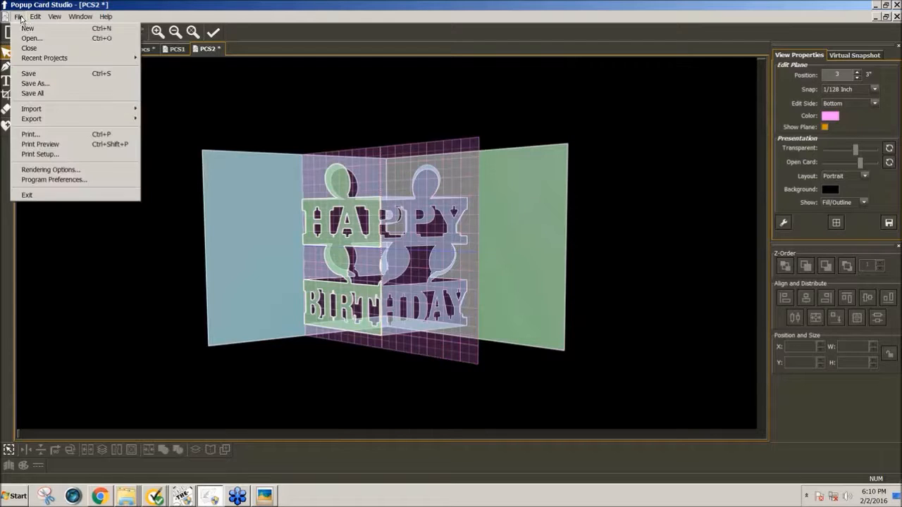
mouse_move(44, 119)
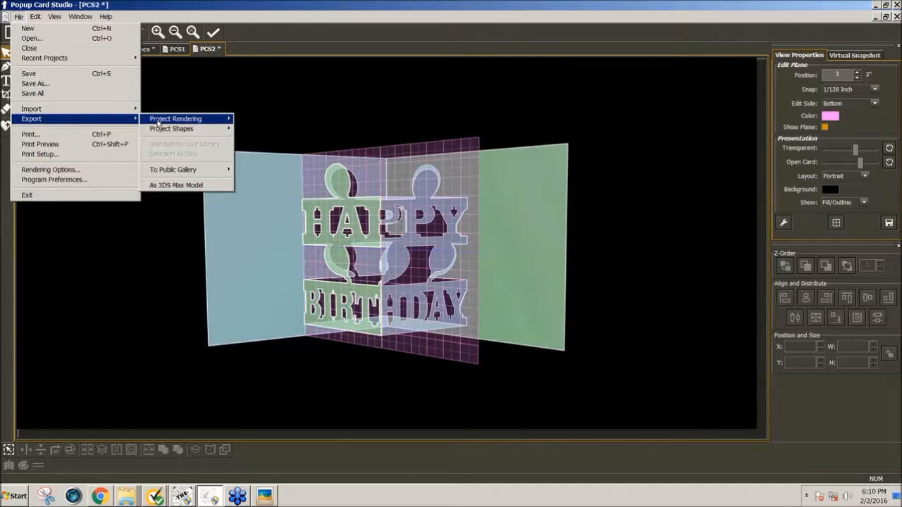
mouse_move(159, 123)
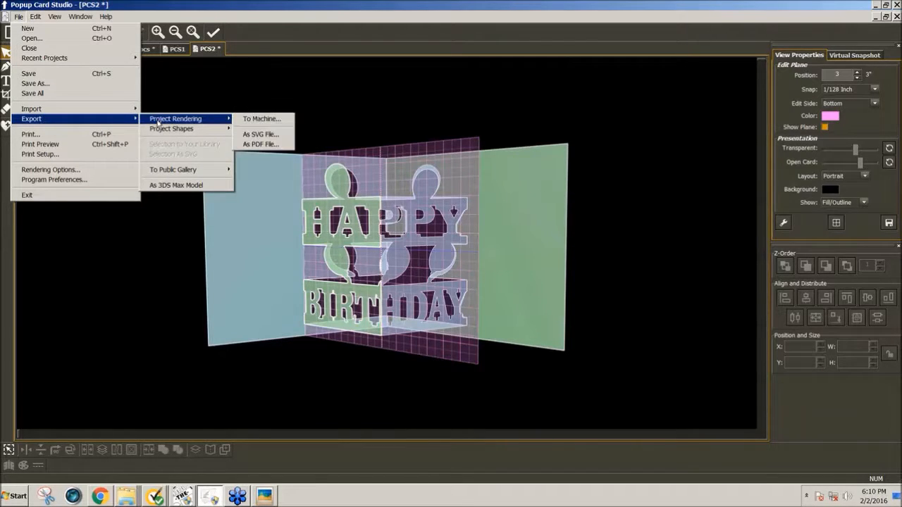
left_click(266, 120)
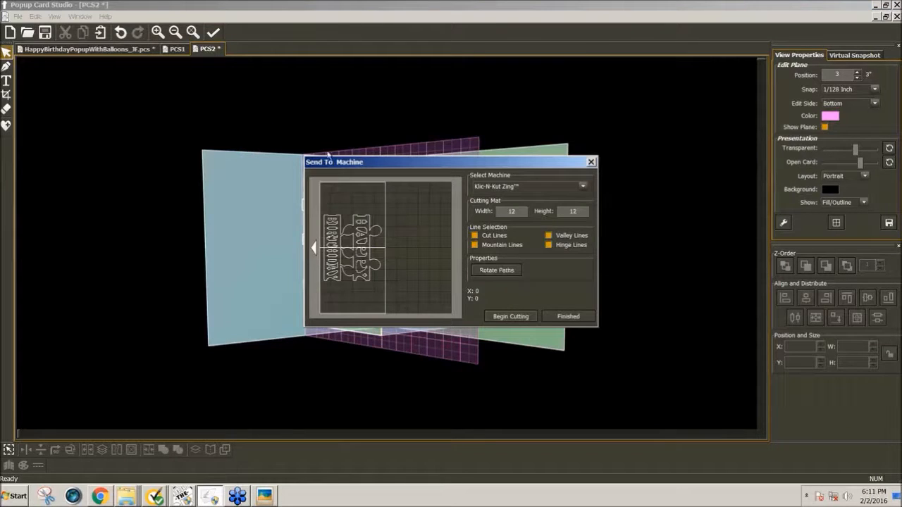
left_click(583, 187)
left_click(497, 195)
left_click(568, 317)
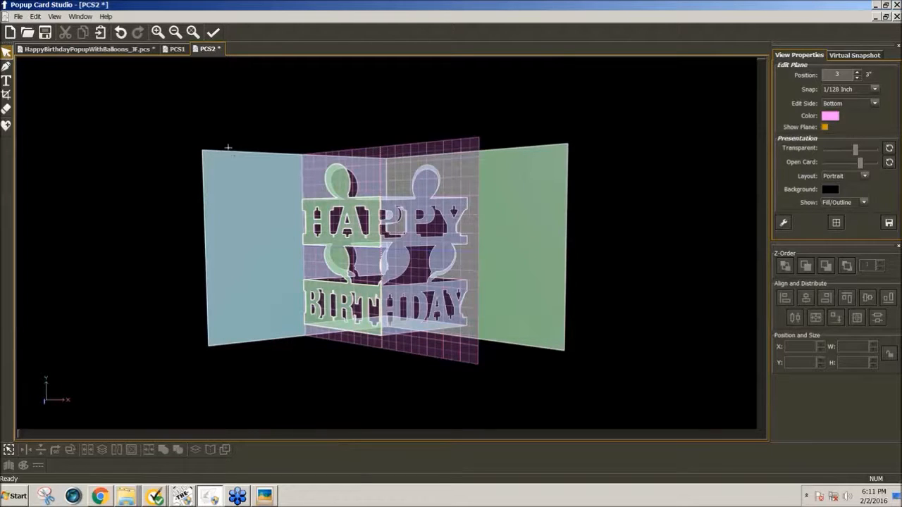
Step: Export the project rendering as an SVG file named popupbdaycard to the Desktop
left_click(19, 17)
mouse_move(44, 120)
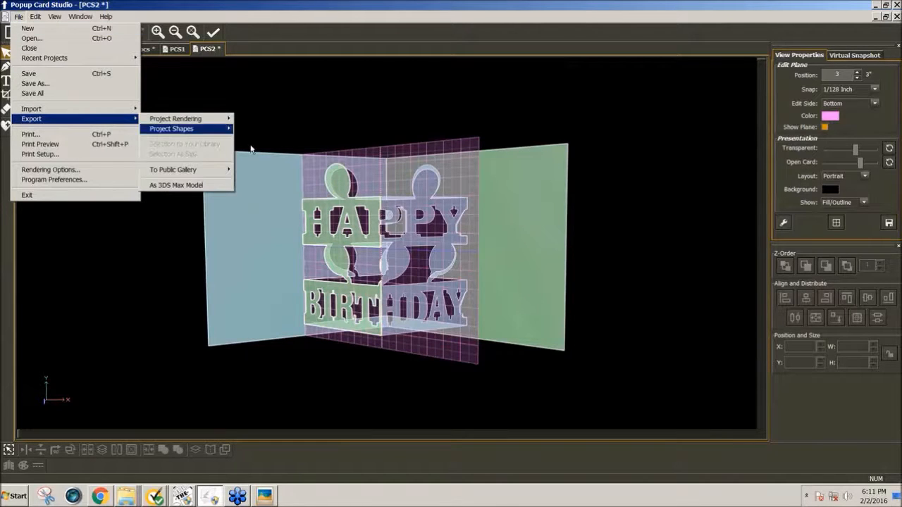
mouse_move(195, 121)
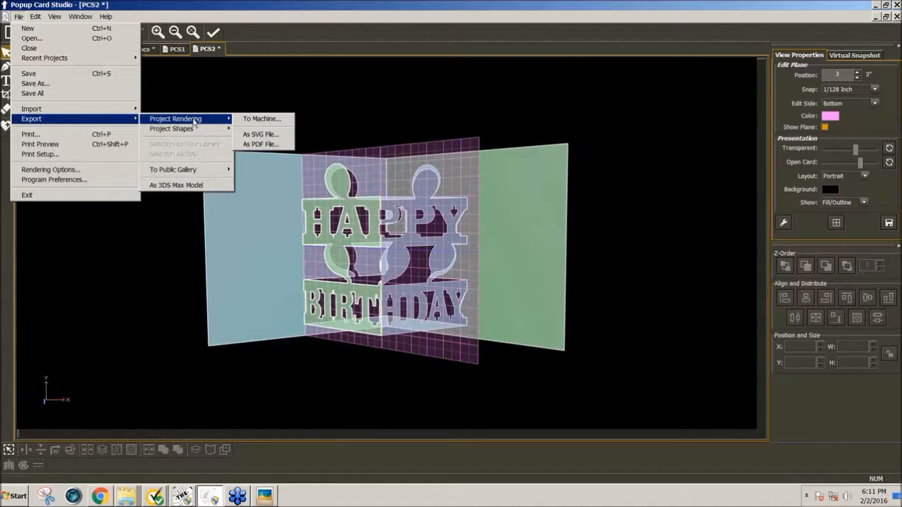
left_click(244, 135)
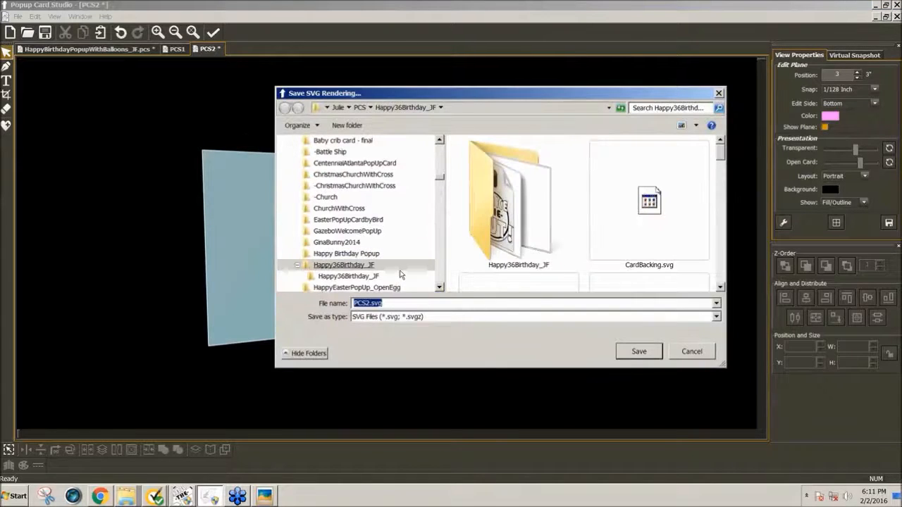
left_click_drag(442, 178, 437, 125)
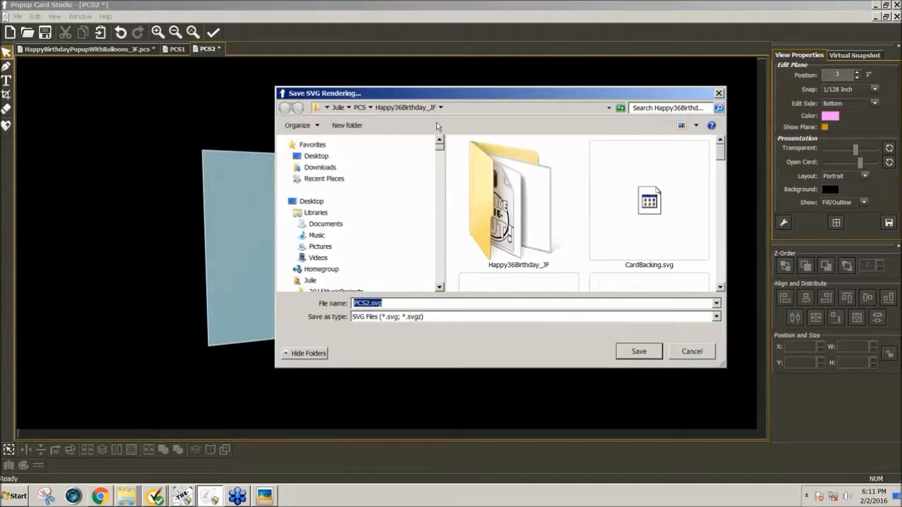
left_click(312, 201)
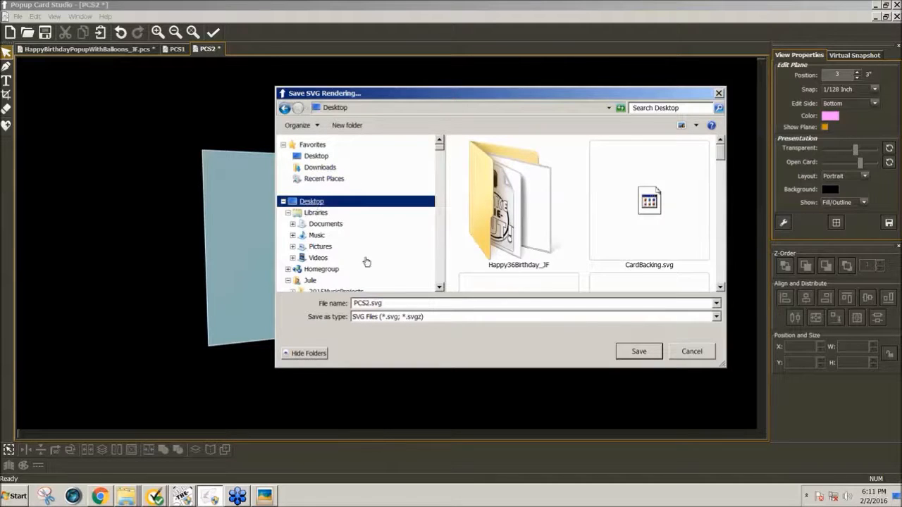
left_click(376, 302)
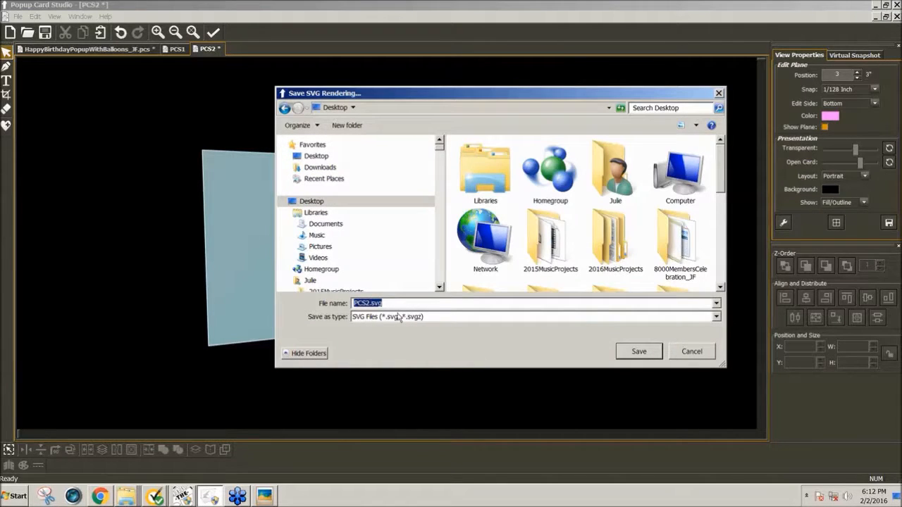
type("popupca")
key("BackSpace")
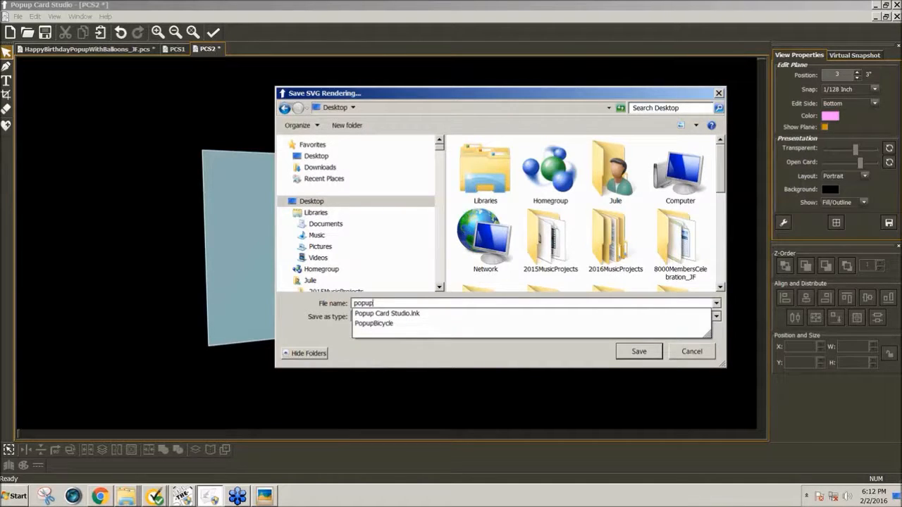
type("bdaycard")
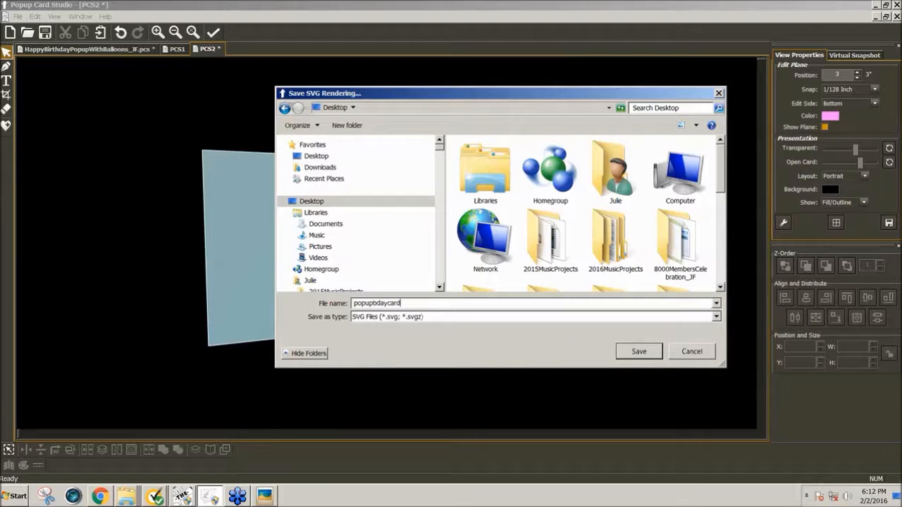
left_click(638, 351)
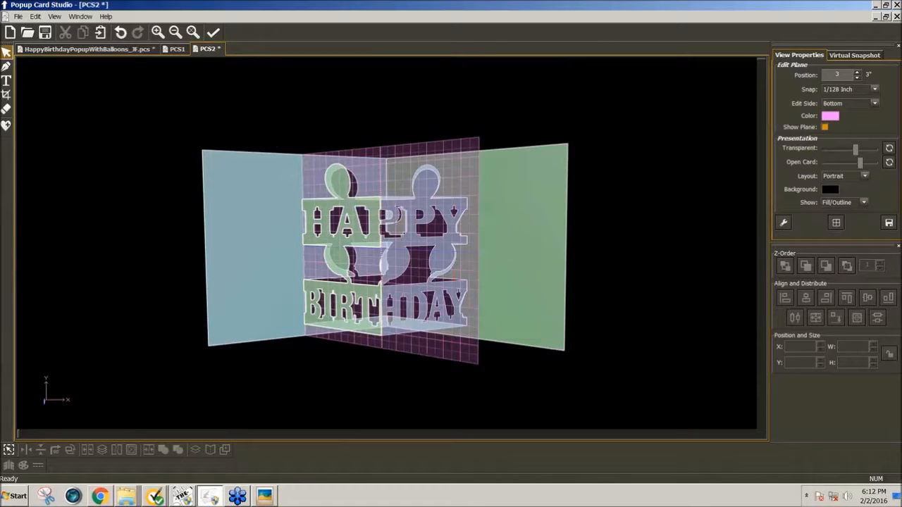
Step: Save the project to the Desktop as a Popup Card Studio project named popupbdaycard
left_click(6, 54)
left_click_drag(283, 175, 305, 194)
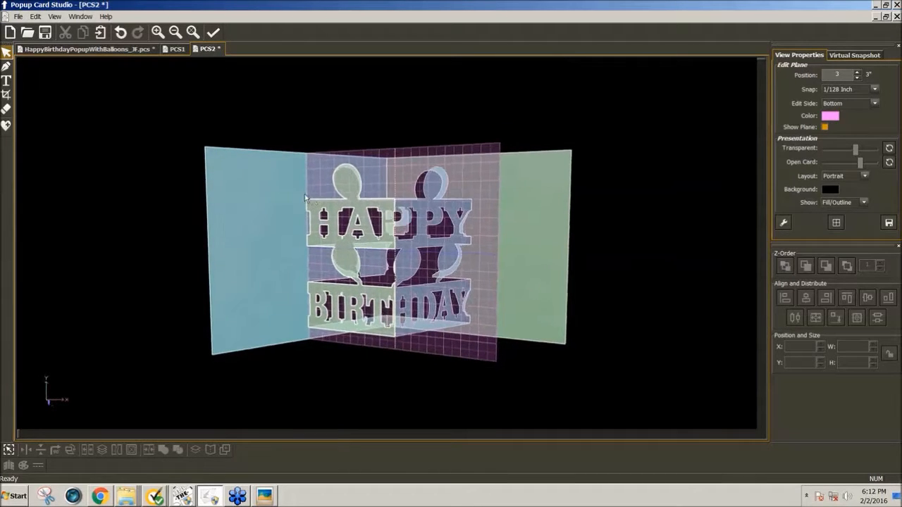
left_click(18, 17)
left_click(34, 83)
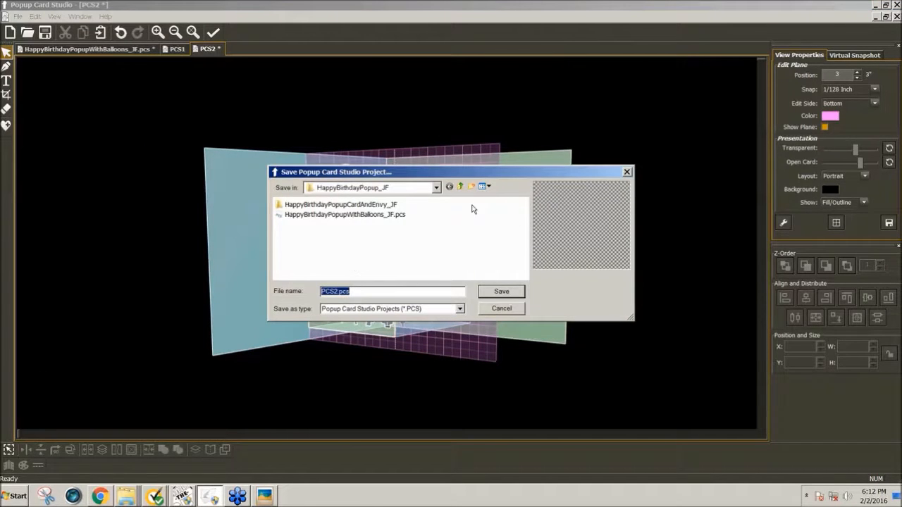
left_click(458, 186)
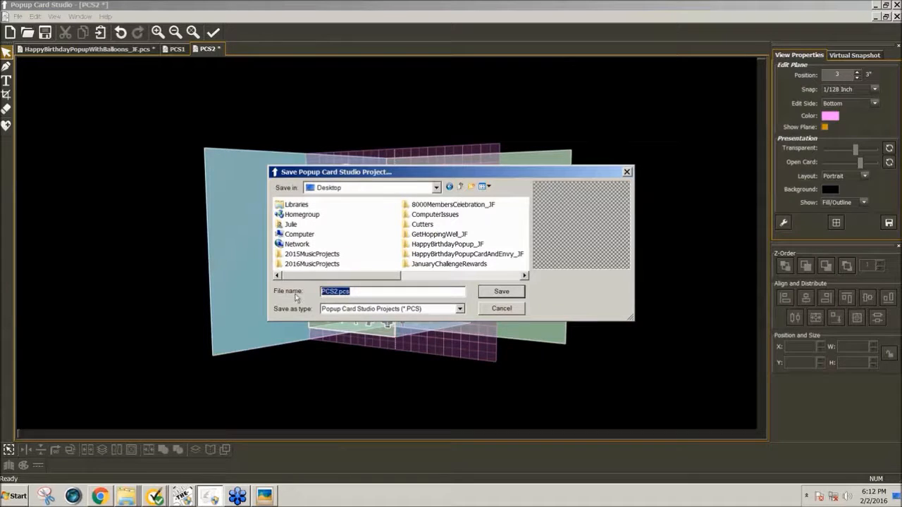
type("pop")
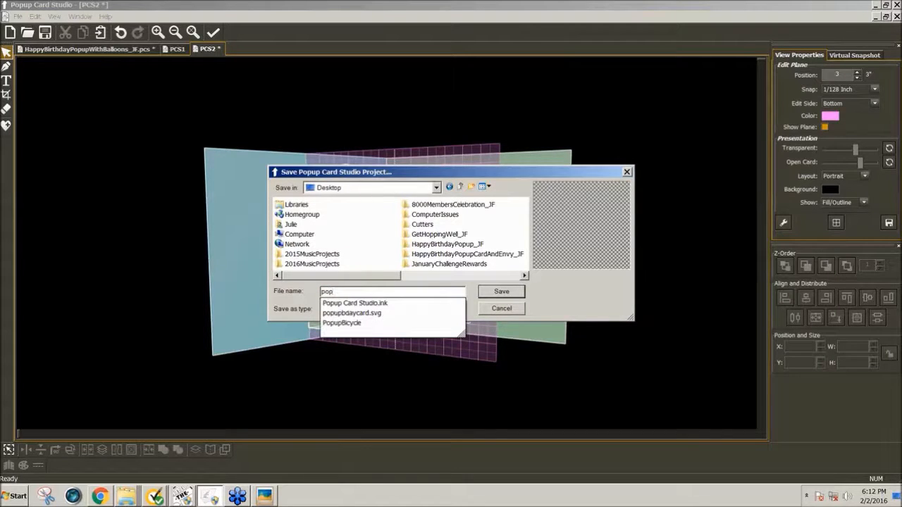
left_click(328, 315)
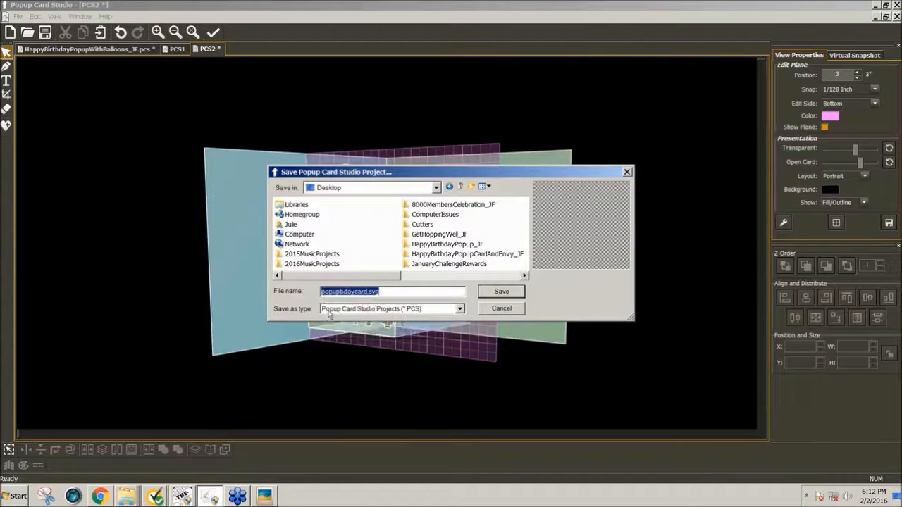
left_click(392, 292)
key("BackSpace")
key("BackSpace")
key("BackSpace")
key("BackSpace")
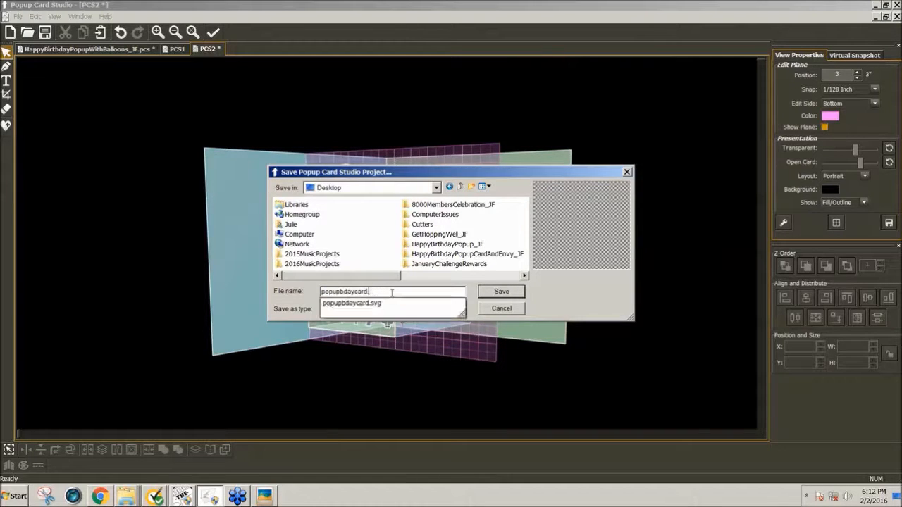
left_click(501, 291)
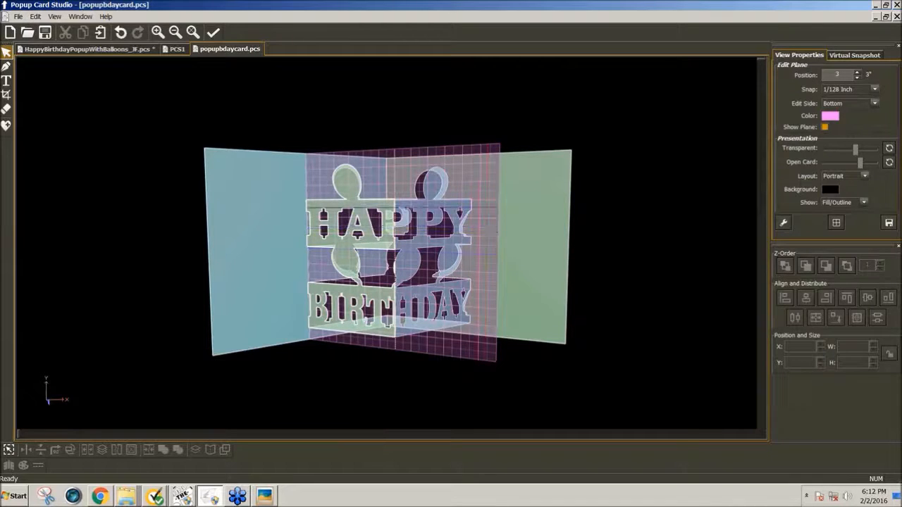
Step: Look at the photo of the finished card in Picasa Photo Viewer and return to Popup Card Studio
left_click(264, 496)
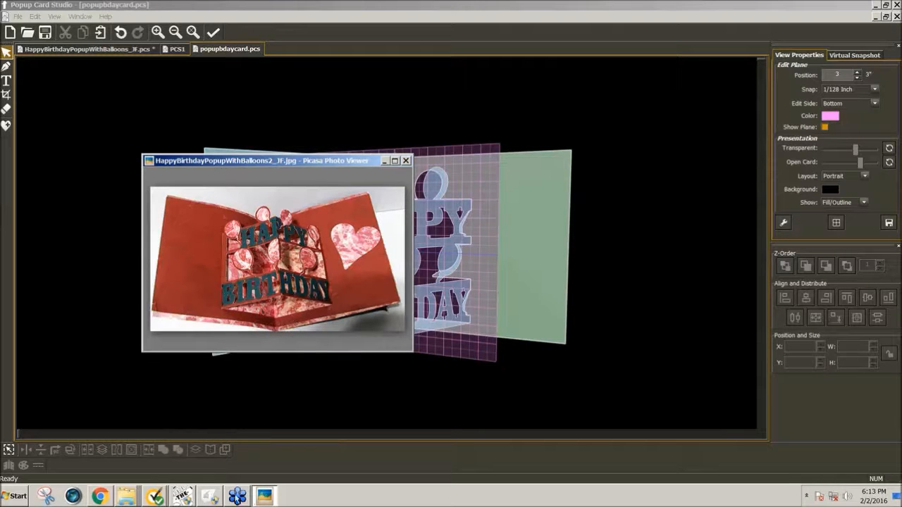
left_click(210, 497)
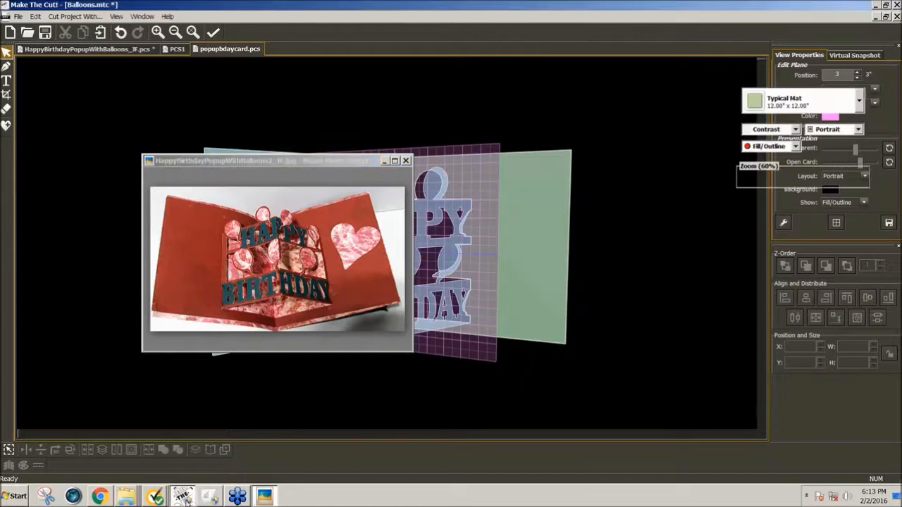
left_click(212, 498)
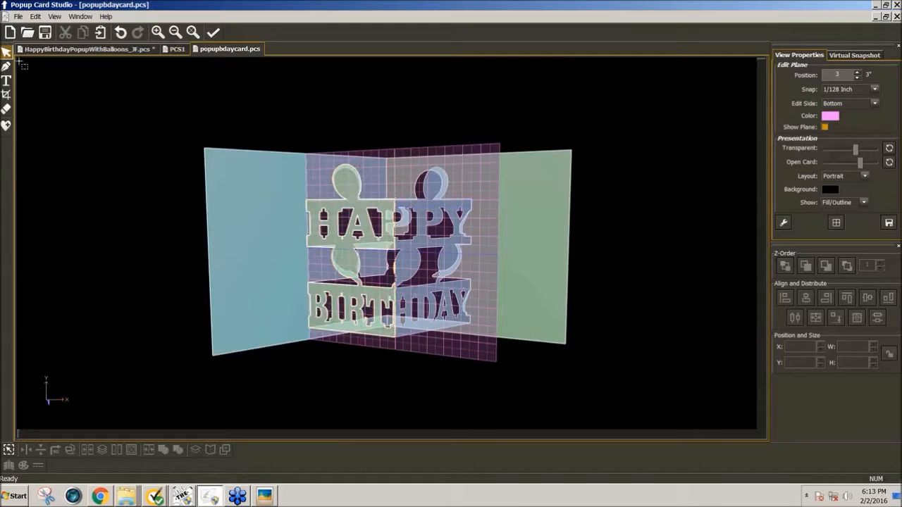
Step: Export the project shapes to the Desktop as an SVG file named popupbdaycard_shapes.svg
left_click(19, 16)
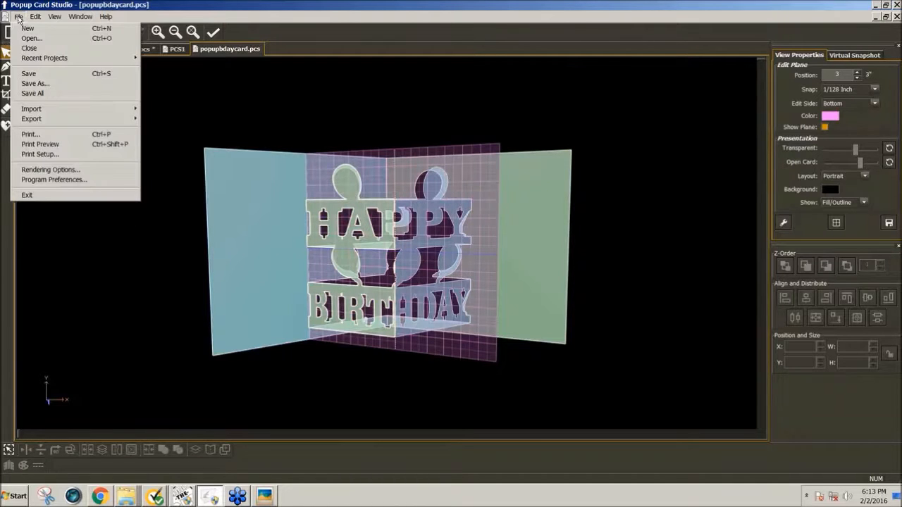
mouse_move(48, 111)
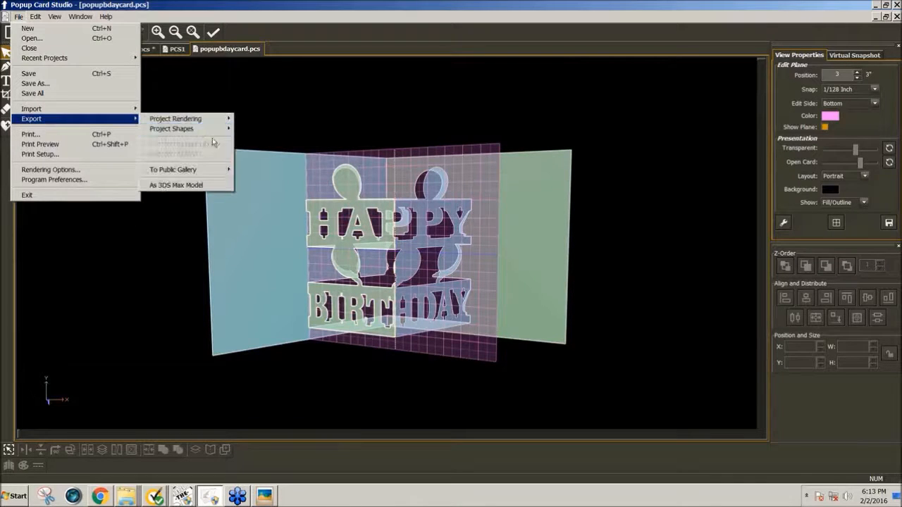
mouse_move(200, 132)
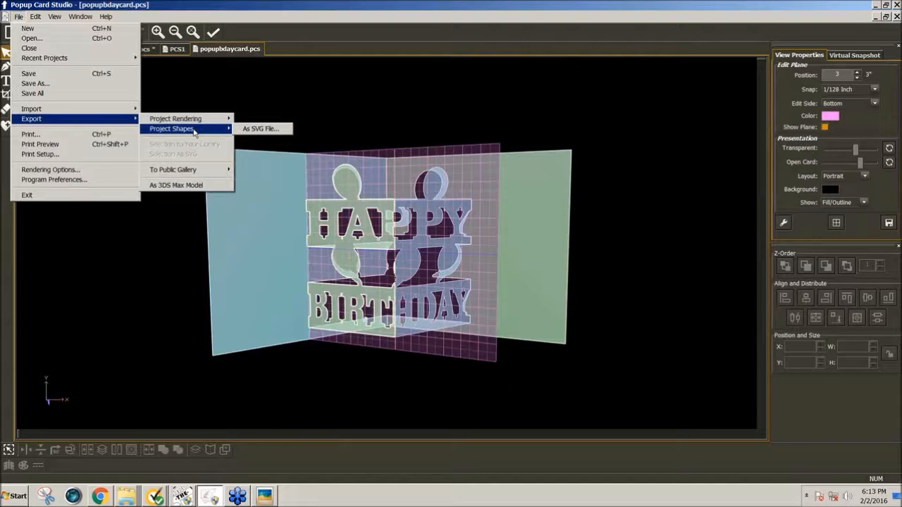
left_click(274, 129)
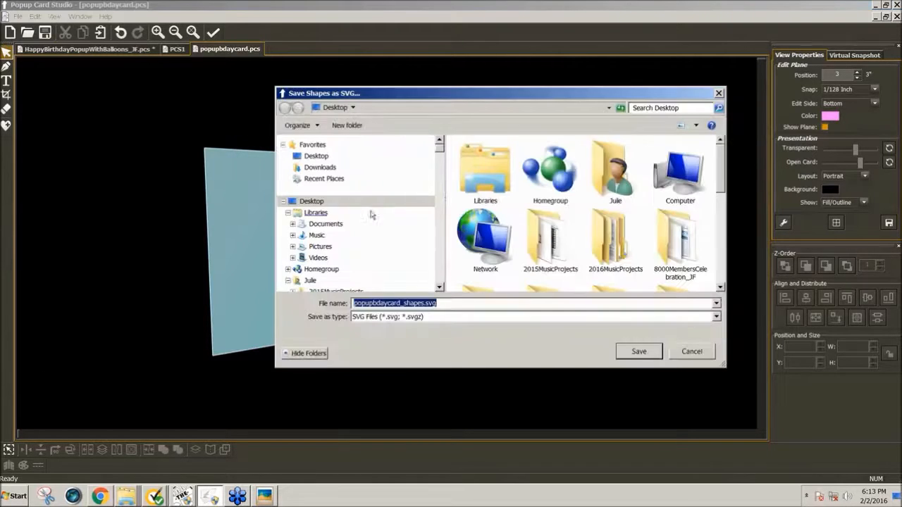
left_click(632, 352)
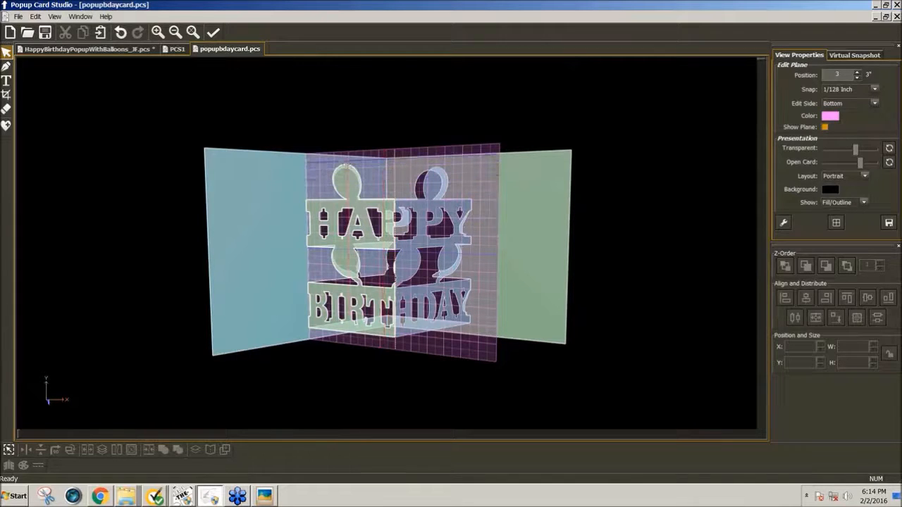
Step: Switch to Make The Cut! and import popupbdaycard.svg from the Desktop into the Balloons project
left_click(328, 317)
left_click(183, 496)
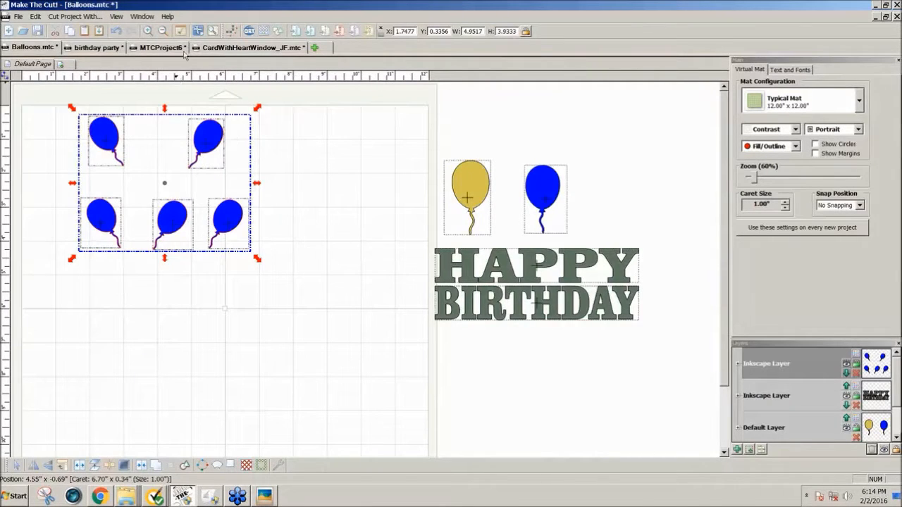
left_click(296, 32)
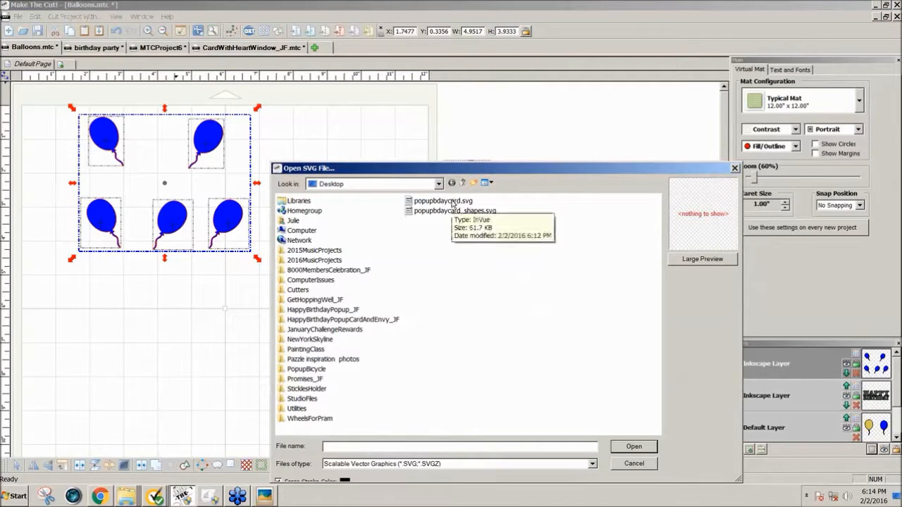
left_click(444, 202)
double_click(453, 202)
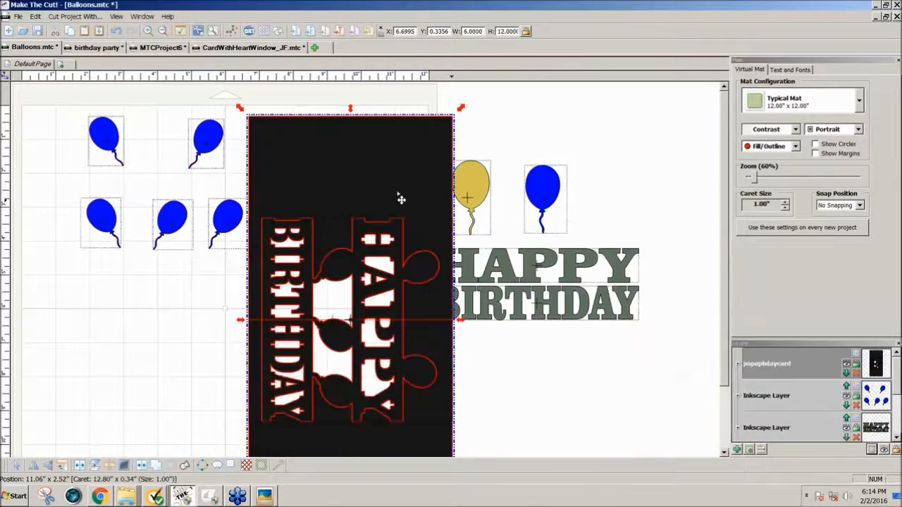
Step: Move the five blue balloons off the mat and recolor the imported popupbdaycard layer light pink
mouse_move(398, 195)
left_mouse_down()
mouse_move(697, 183)
mouse_move(388, 181)
left_mouse_up()
left_click_drag(54, 96, 289, 304)
left_click_drag(244, 224, 767, 224)
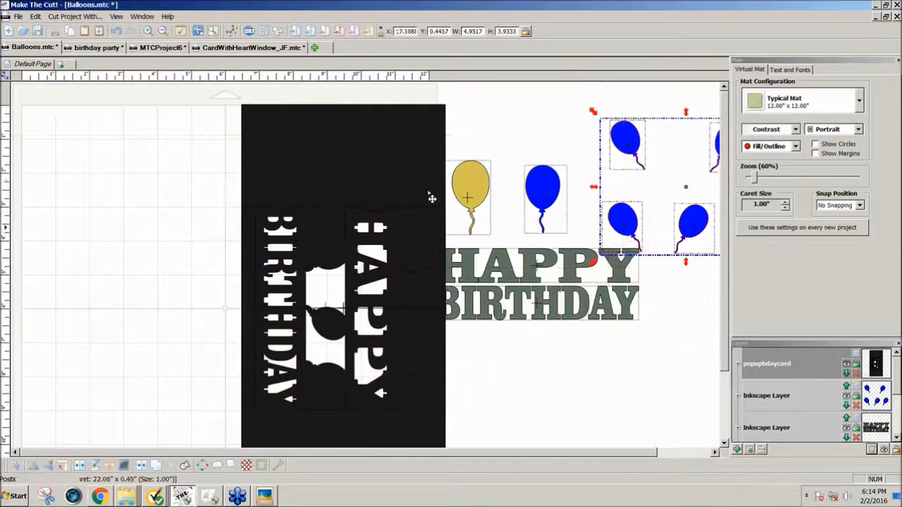
left_click(856, 354)
left_click(837, 407)
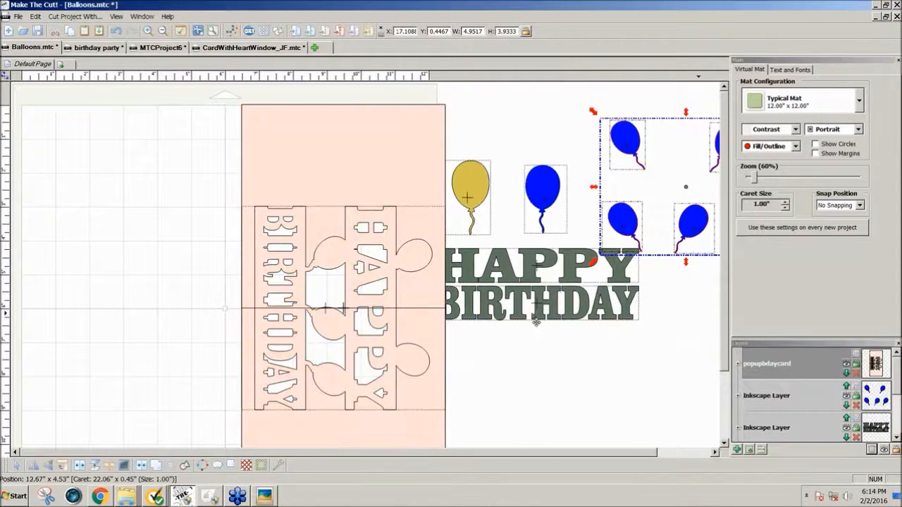
left_click_drag(412, 182, 196, 185)
key("ctrl+z")
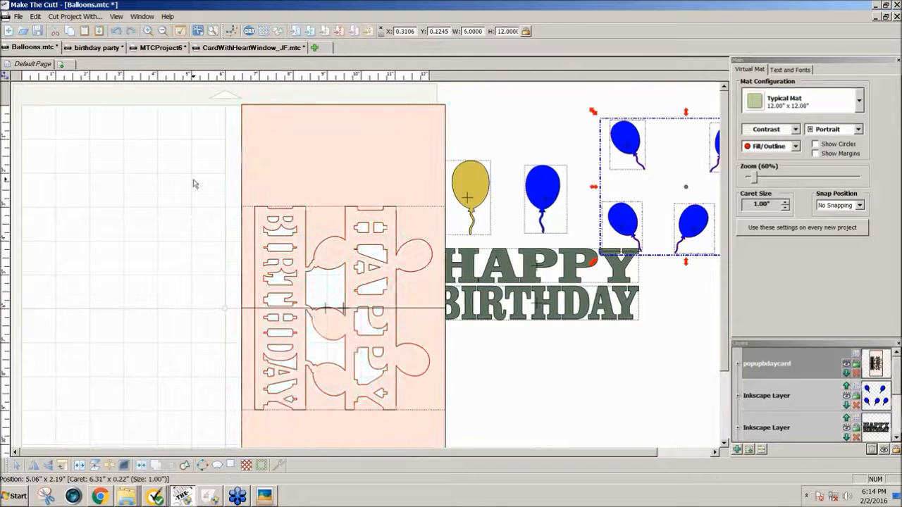
left_click_drag(216, 88, 447, 479)
left_click(385, 434)
key("ctrl+z")
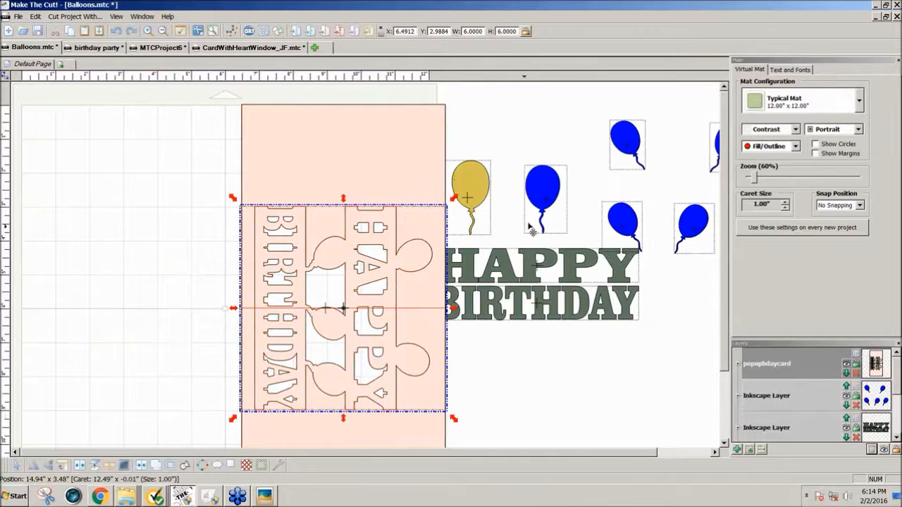
Step: Select the whole pink card with all its cut and fold lines and move it against the mat's left edge
left_click(753, 177)
left_click_drag(753, 178, 751, 178)
left_click_drag(141, 88, 365, 472)
left_click_drag(329, 417, 128, 87)
left_click_drag(218, 129, 72, 135)
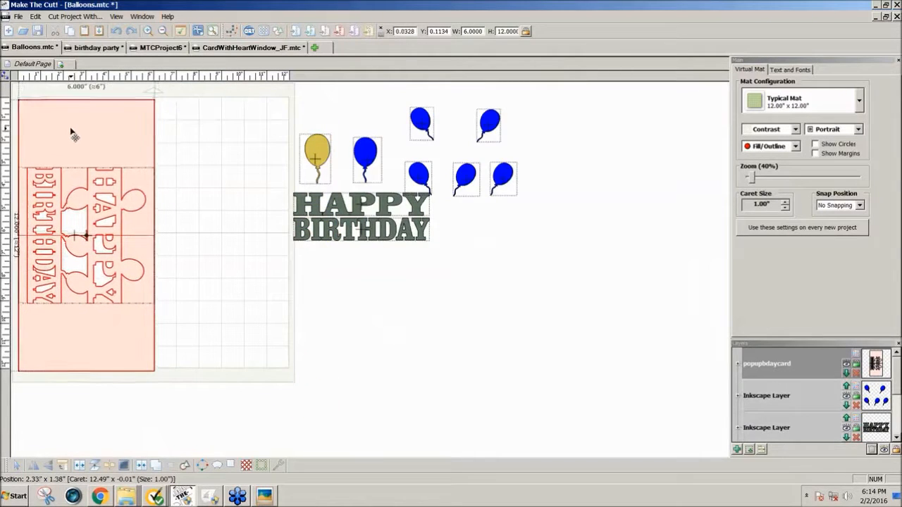
Step: Import popupbdaycard_shapes.svg from the Desktop and place it on the mat beside the pink card
left_click(250, 181)
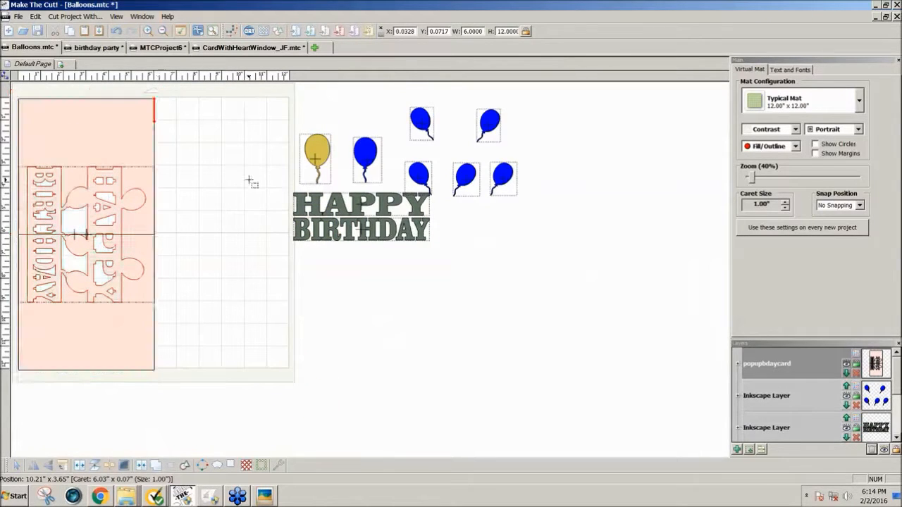
left_click(296, 31)
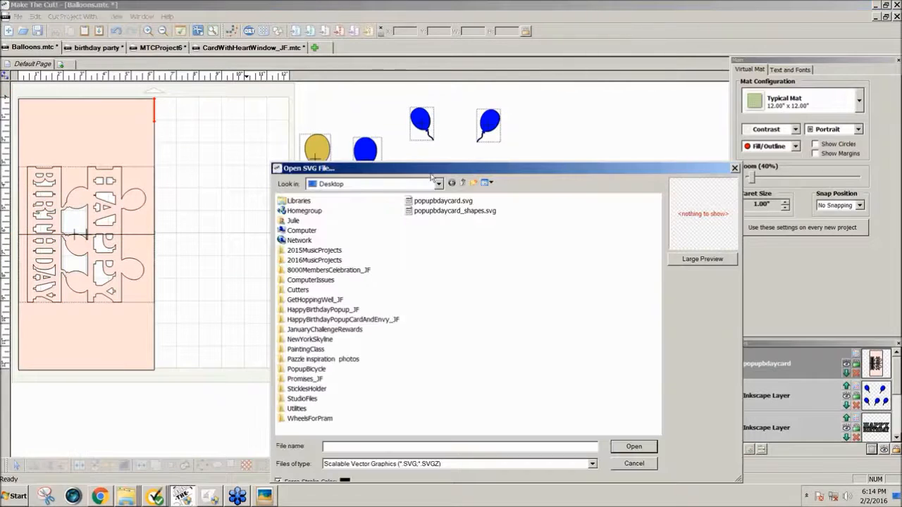
double_click(448, 213)
mouse_move(210, 132)
left_mouse_down()
mouse_move(228, 132)
mouse_move(216, 130)
left_mouse_up()
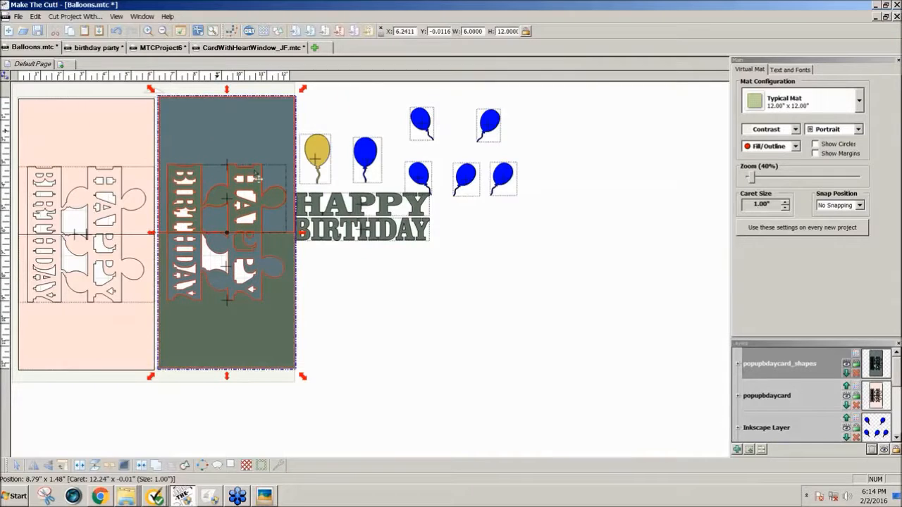
Step: Move the two imported background panels onto the pink card, and move their lettering and balloon shapes off the mat
left_click(386, 287)
left_click_drag(267, 139, 123, 135)
left_click_drag(219, 363, 109, 364)
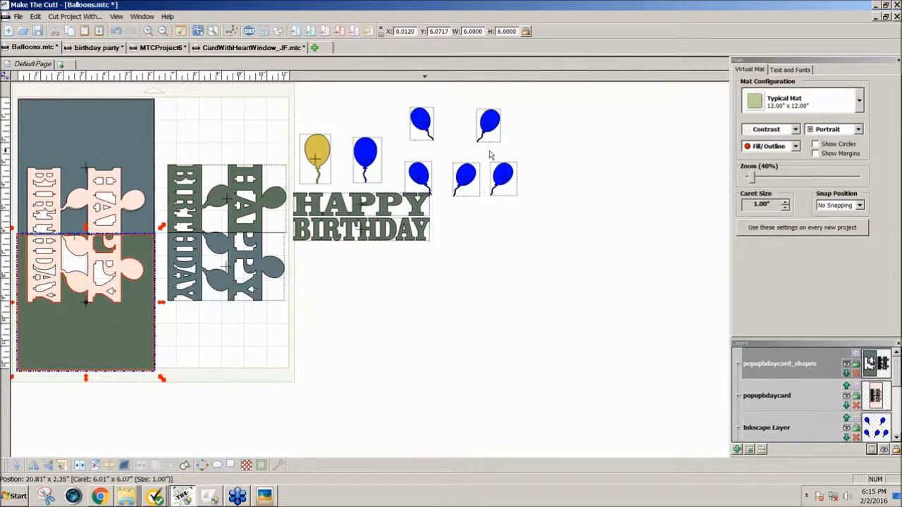
left_click_drag(157, 138, 303, 323)
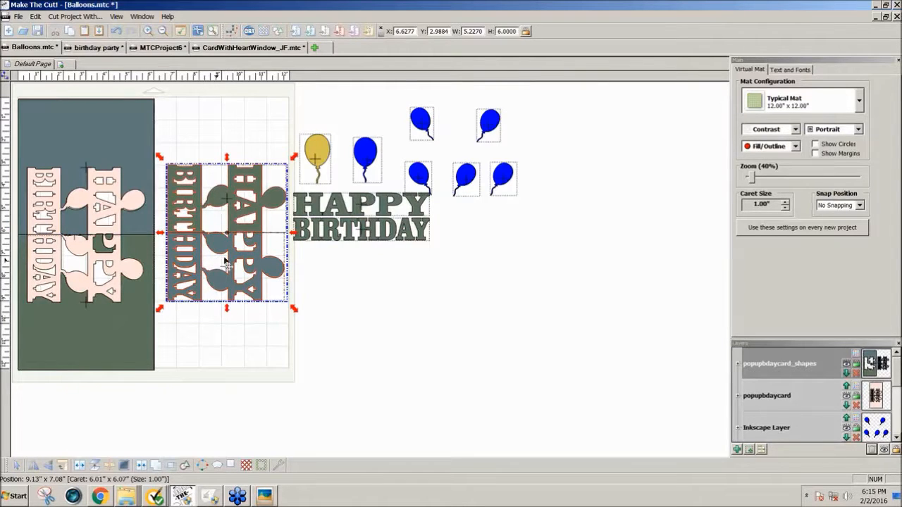
left_click_drag(230, 263, 579, 303)
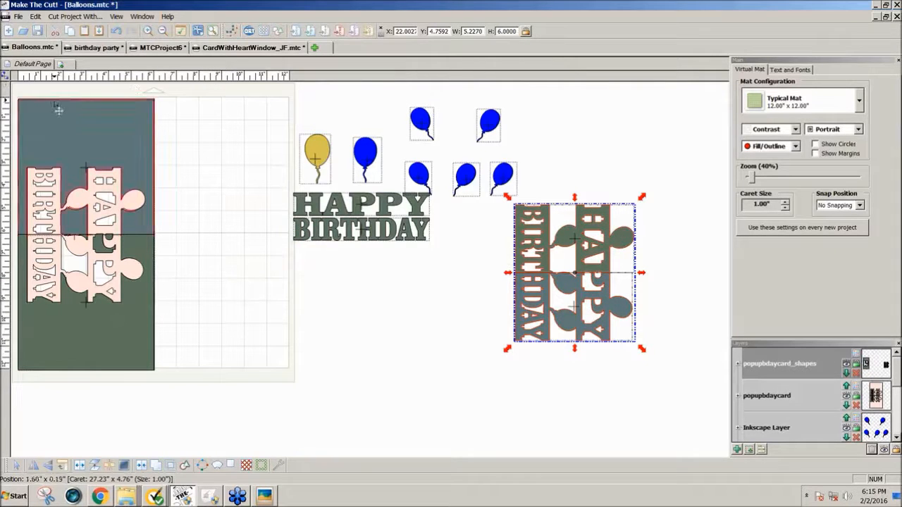
Step: Rotate the stacked panels and pink card so HAPPY BIRTHDAY reads upright, and position them across the mat's middle
left_click_drag(12, 93, 204, 382)
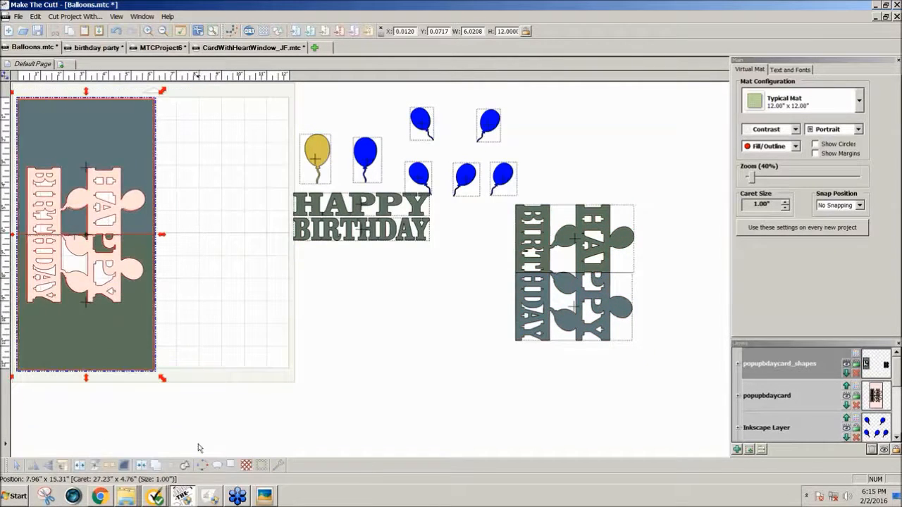
left_click(61, 468)
left_click(61, 468)
left_click(61, 468)
left_click_drag(197, 284, 262, 290)
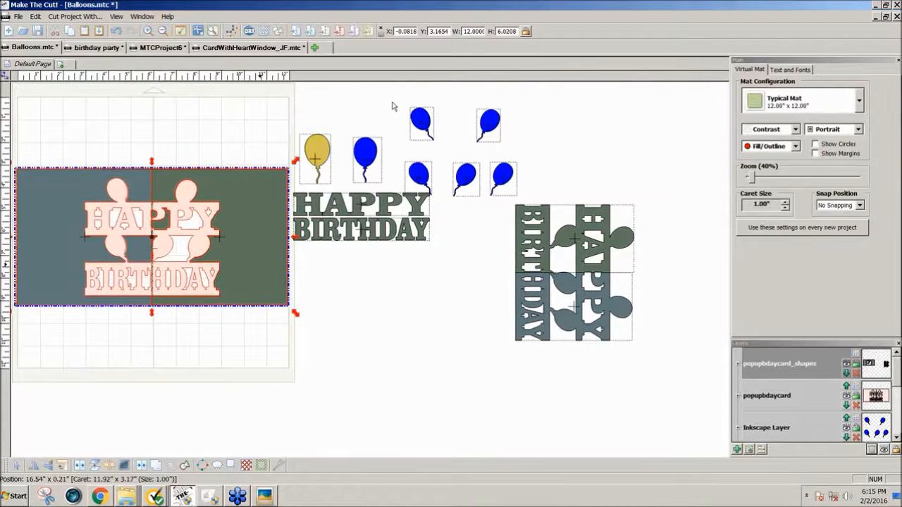
Step: Put the five blue balloons on a new top layer and fit them onto the card's pink balloon shadows
left_click_drag(393, 91, 587, 218)
left_click_drag(466, 176, 169, 246)
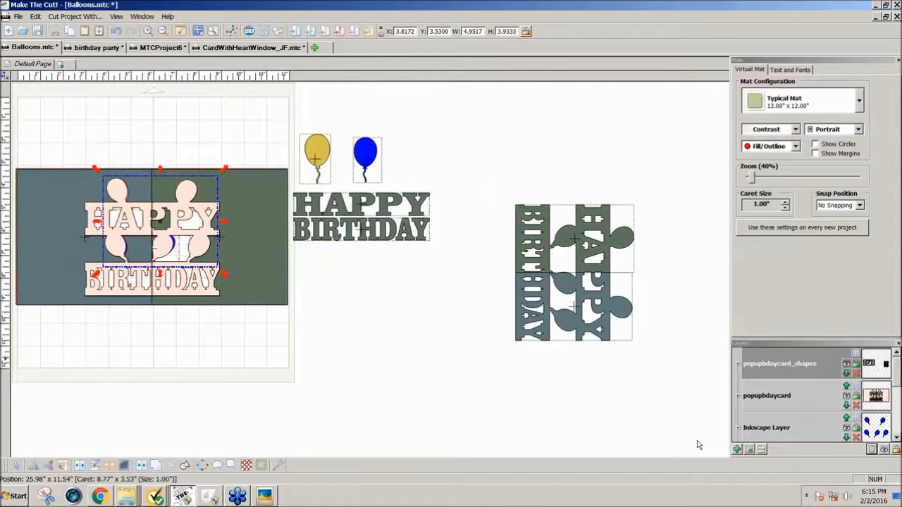
left_click(749, 449)
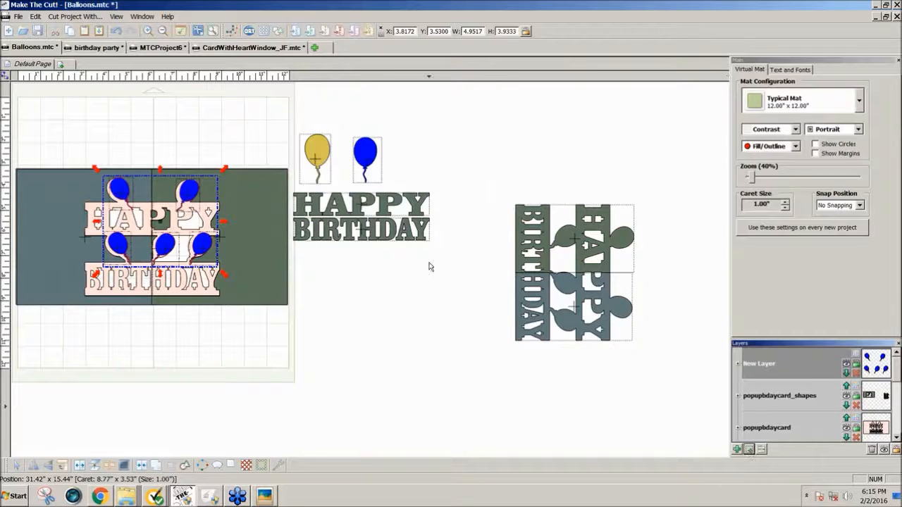
left_click_drag(189, 195, 188, 196)
Step: Put the loose HAPPY BIRTHDAY lettering beside the mat on its own new layer
left_click_drag(439, 245, 273, 163)
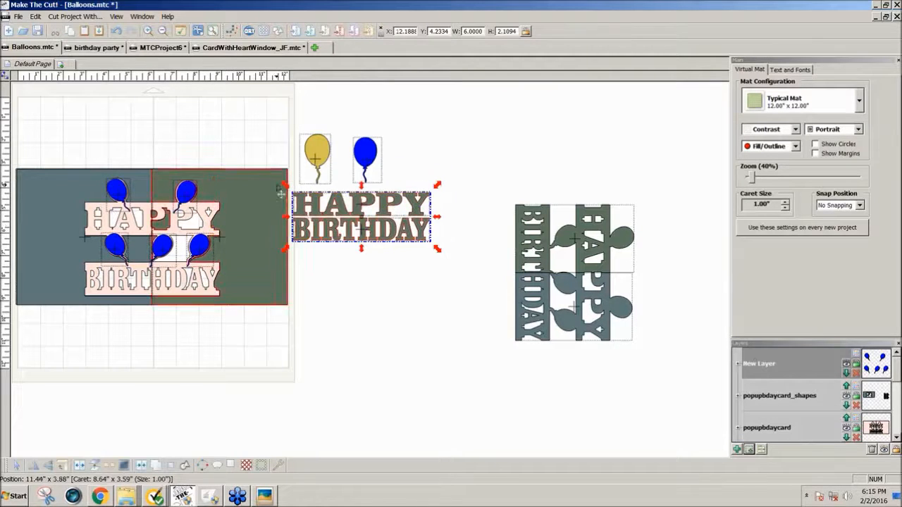
left_click(759, 451)
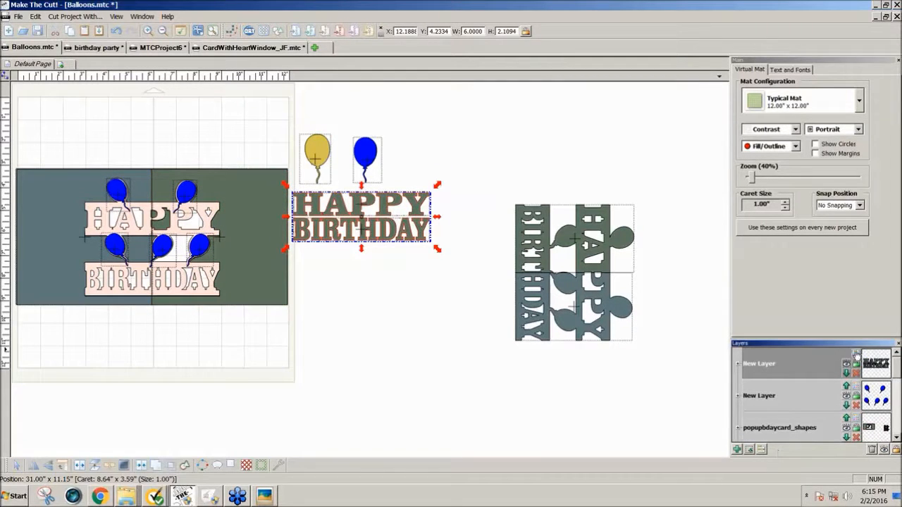
Step: Color the HAPPY BIRTHDAY lettering layer red and fit the word BIRTHDAY onto the card's lower lettering band
left_click(856, 355)
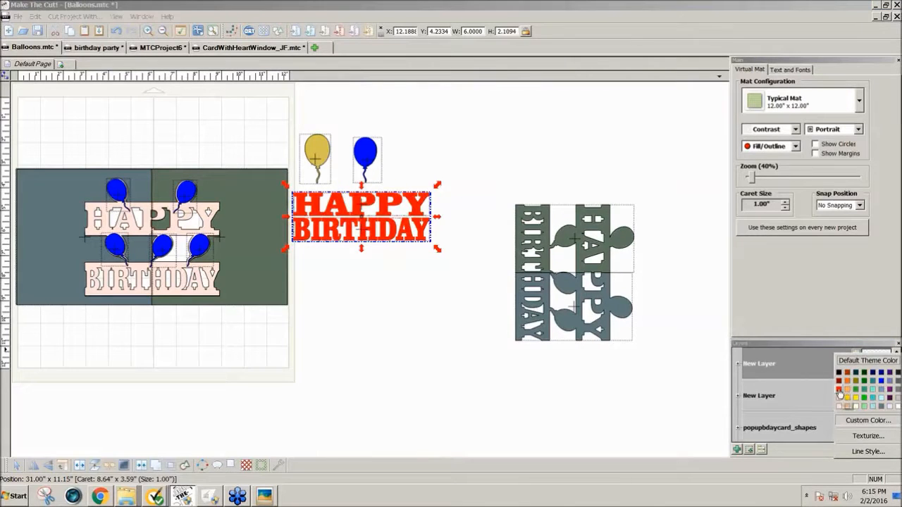
left_click(841, 396)
left_click_drag(423, 235, 271, 255)
left_click_drag(201, 265, 307, 243)
left_click_drag(370, 290, 117, 283)
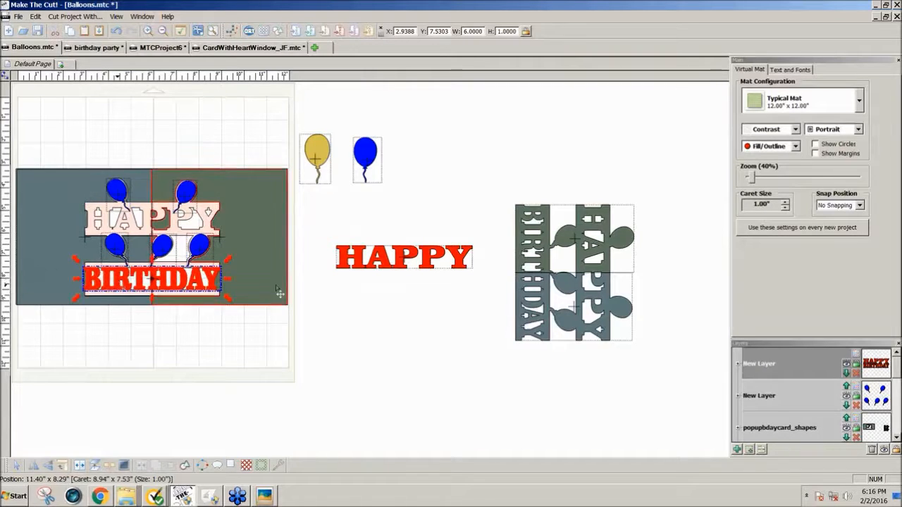
Step: Move the red HAPPY onto the card's upper lettering band and stretch it by eye to fit the band
left_click_drag(325, 230, 498, 293)
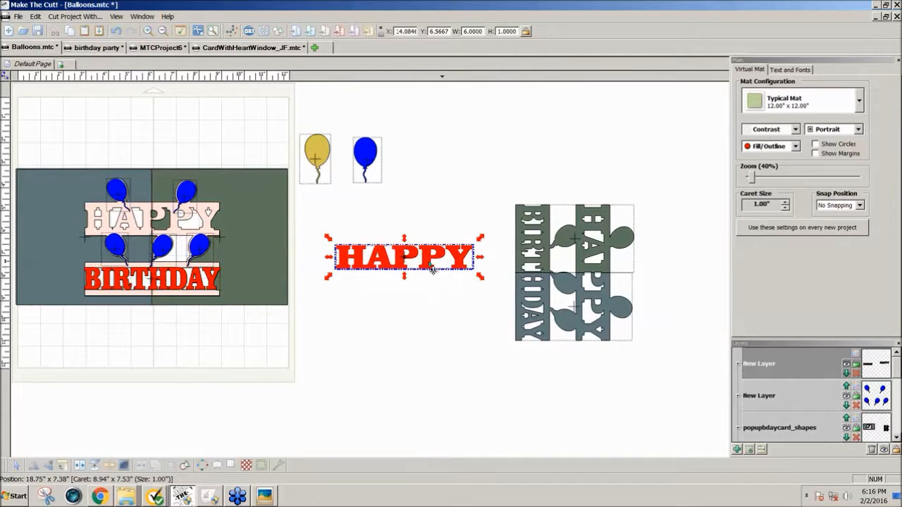
left_click_drag(428, 269, 173, 233)
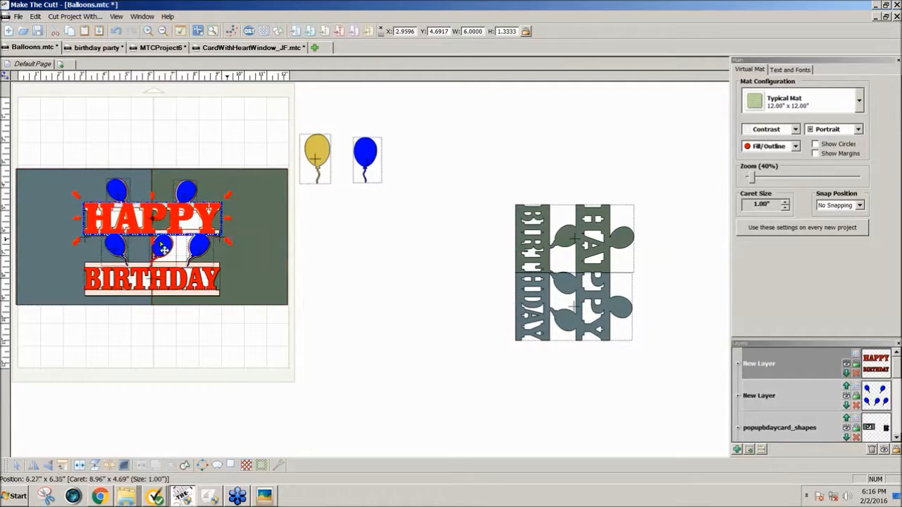
left_click_drag(227, 241, 206, 224)
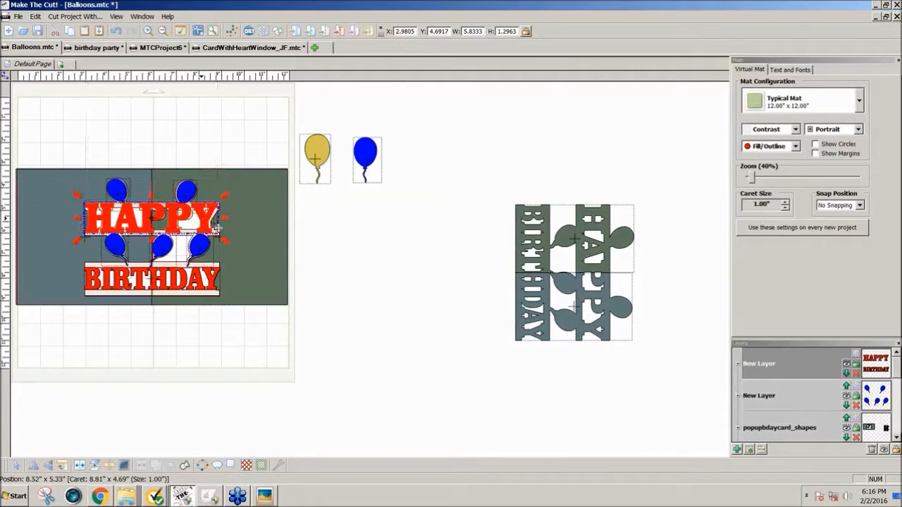
left_click_drag(225, 222, 226, 222)
left_click(218, 222)
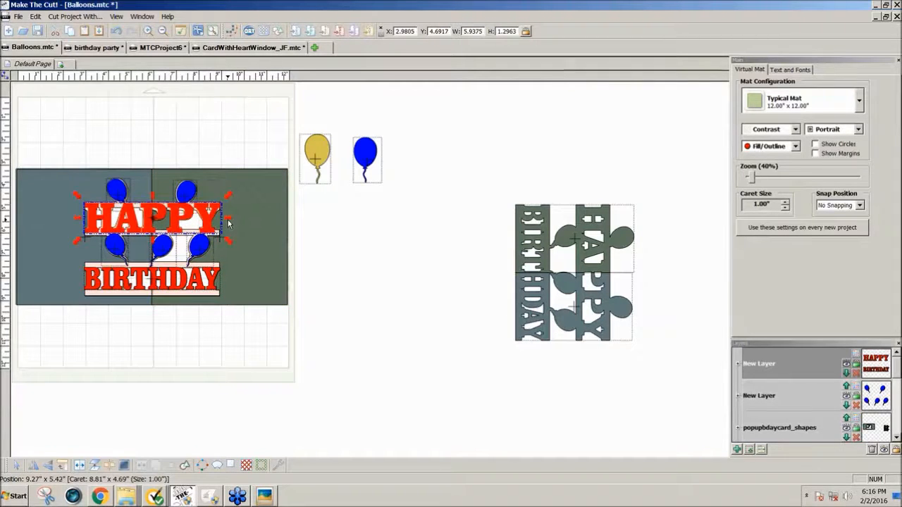
Step: Set HAPPY to 6 wide and 1 high with the proportions unlocked, and center it vertically in the upper band
double_click(484, 32)
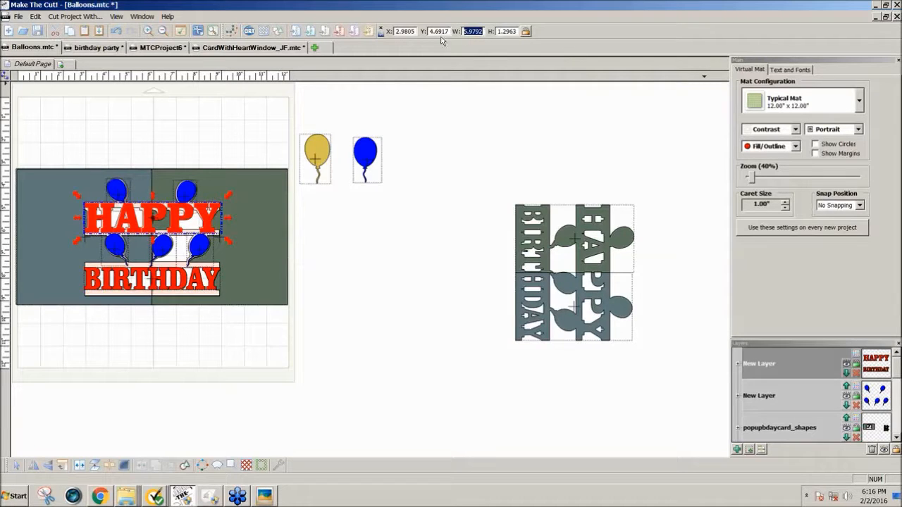
type("6")
key("Tab")
type("1")
key("Return")
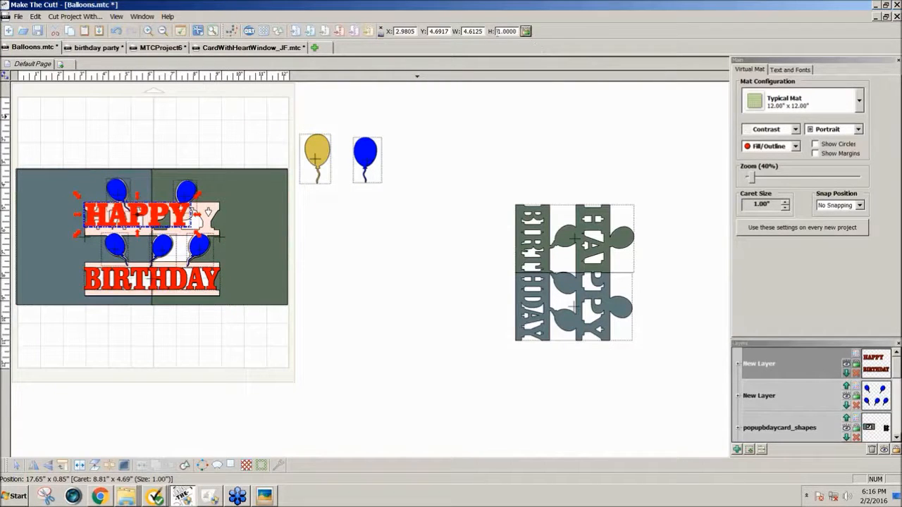
double_click(482, 31)
type("6")
key("Tab")
type("1")
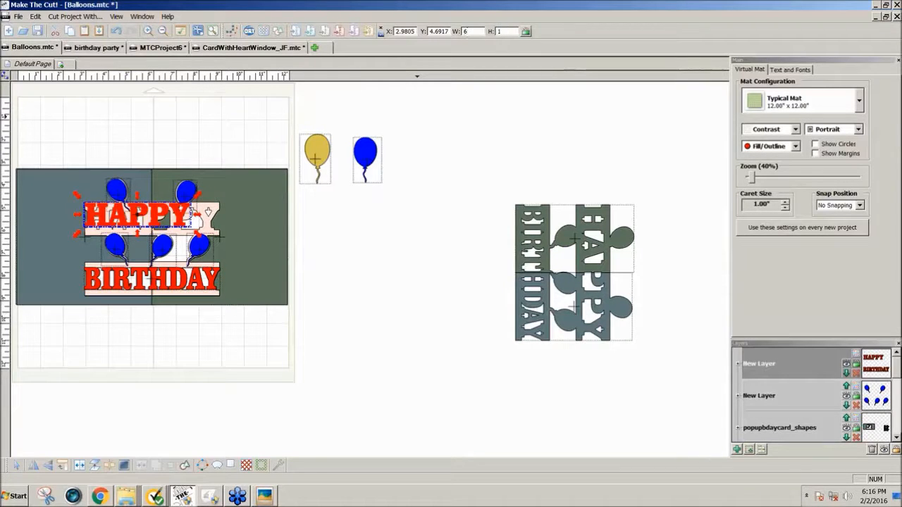
key("Return")
left_click_drag(181, 231, 181, 237)
left_click(363, 254)
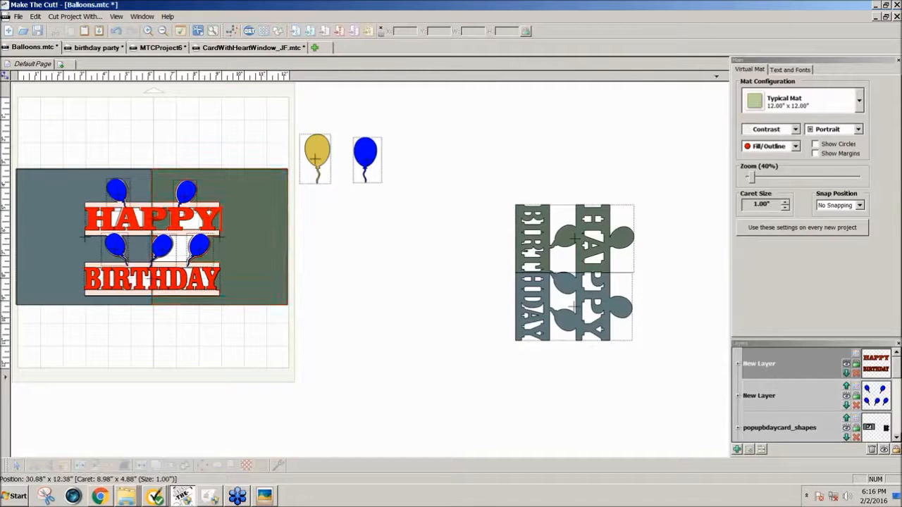
Step: Recolor the popupbdaycard_shapes layer dark red
scroll(898, 380, "down", 2)
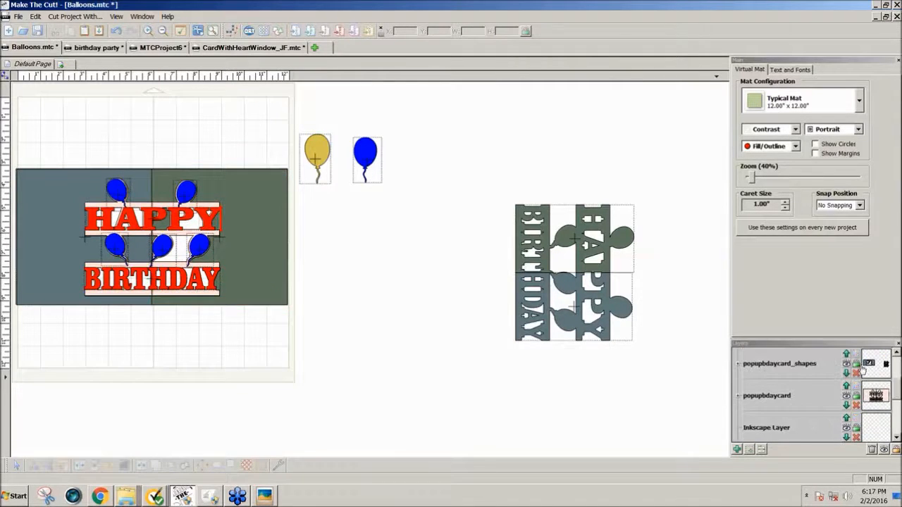
left_click(855, 360)
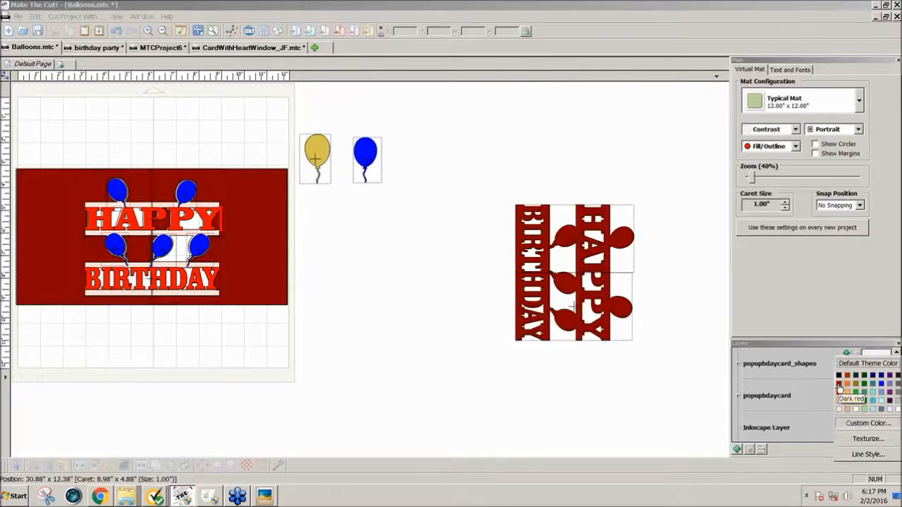
left_click(839, 386)
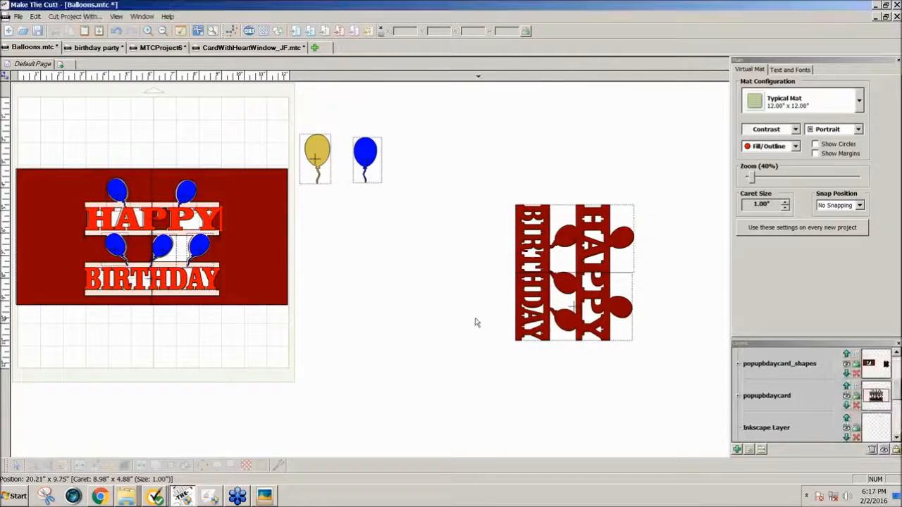
left_click(212, 227)
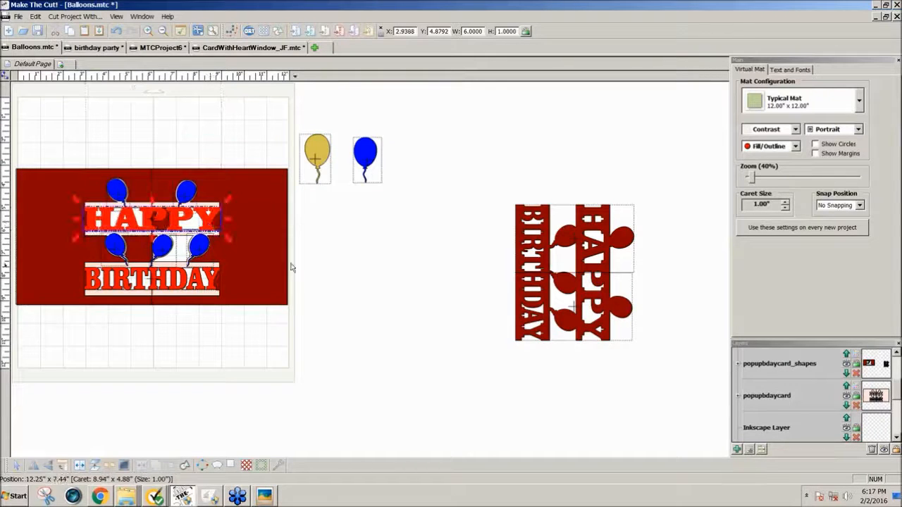
left_click(310, 280)
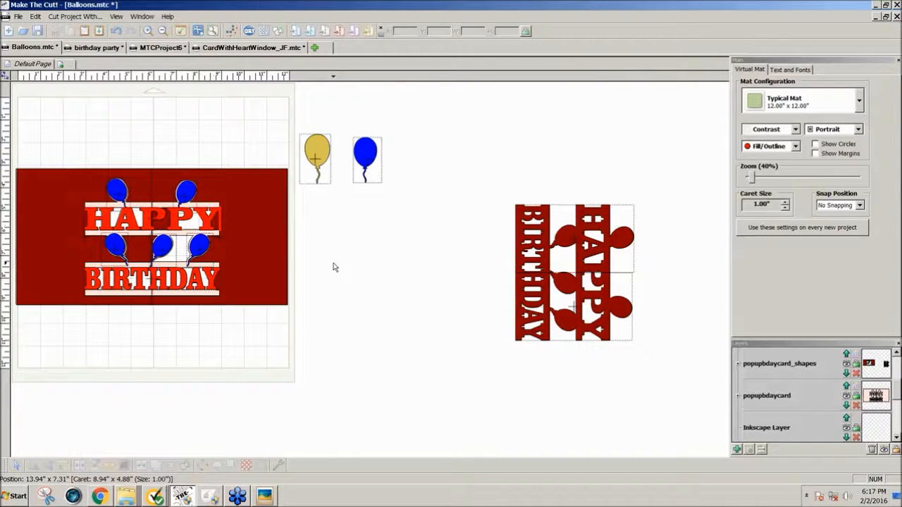